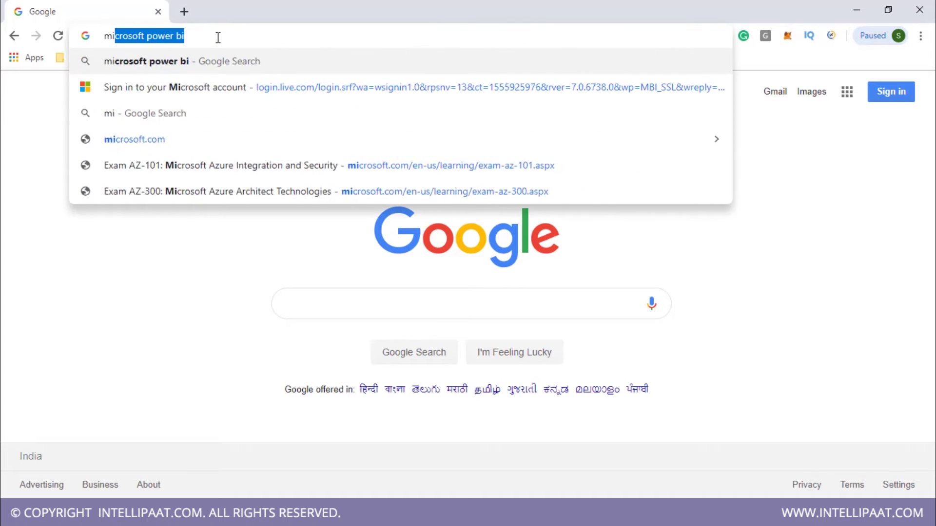
# Step: Search Google for microsoft power bi and reach the Power BI Desktop getting-started page via START FREE
pyautogui.write('t po')
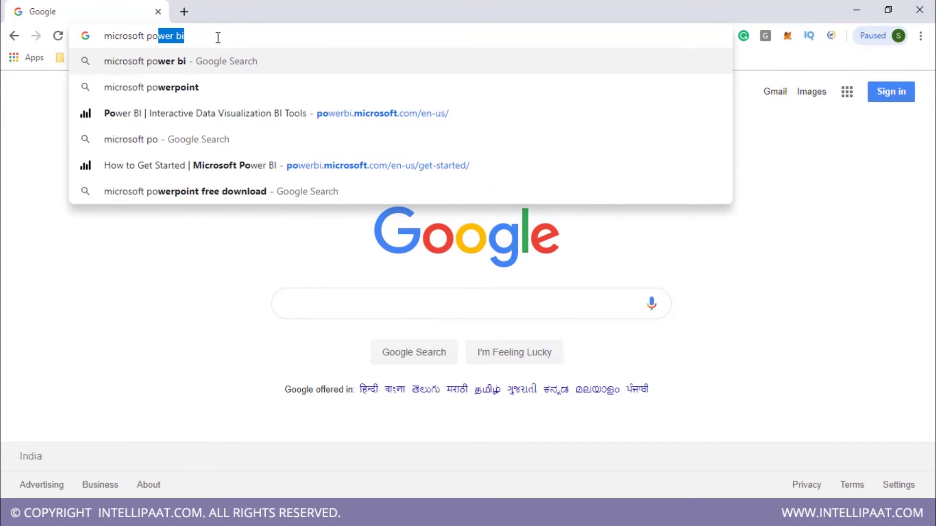
pyautogui.press('Return')
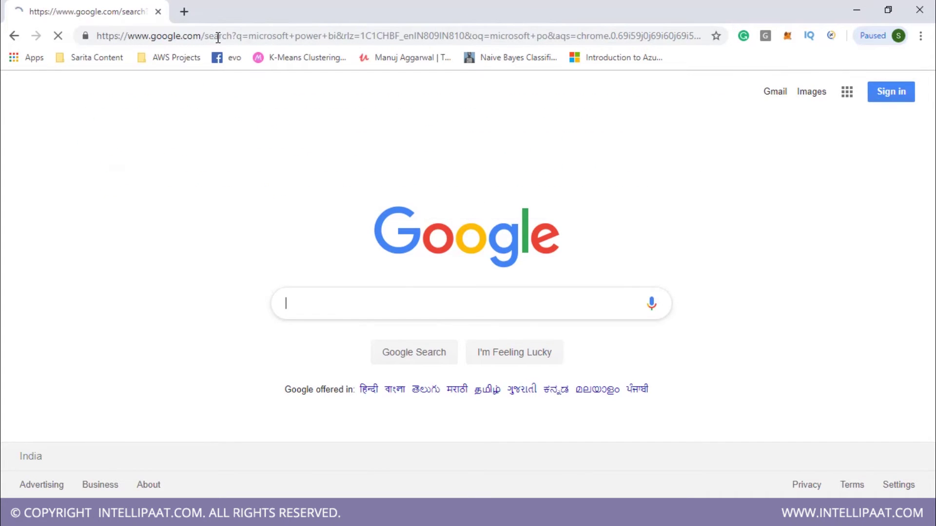
pyautogui.click(271, 197)
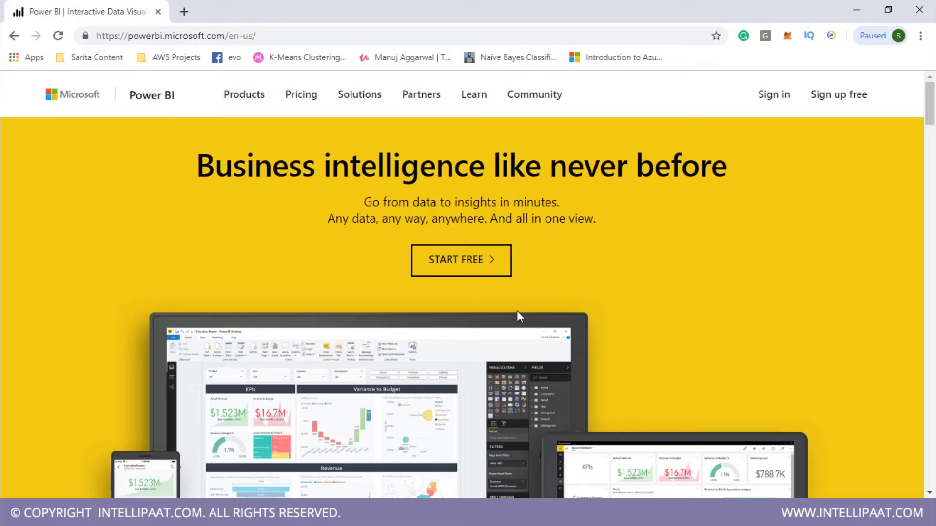
pyautogui.click(472, 263)
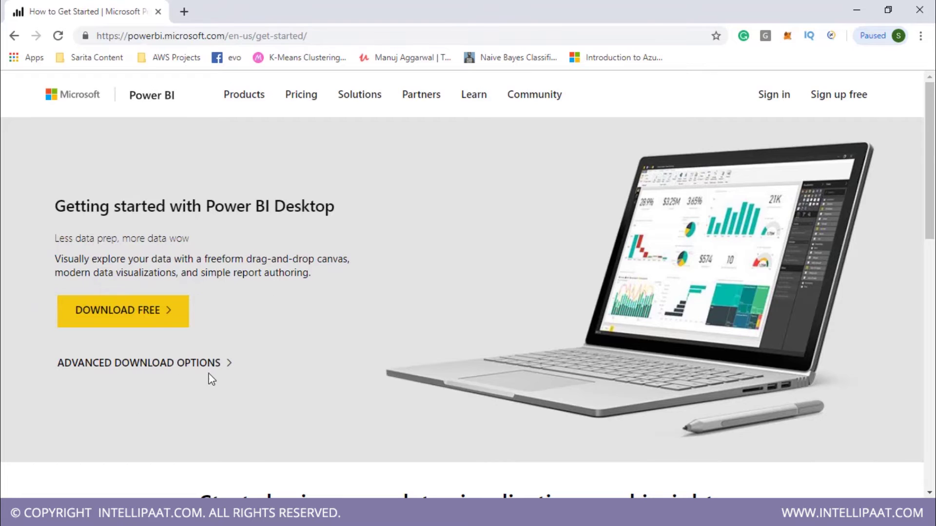
# Step: Get Power BI Desktop free through Microsoft Store and launch the installed app
pyautogui.click(143, 315)
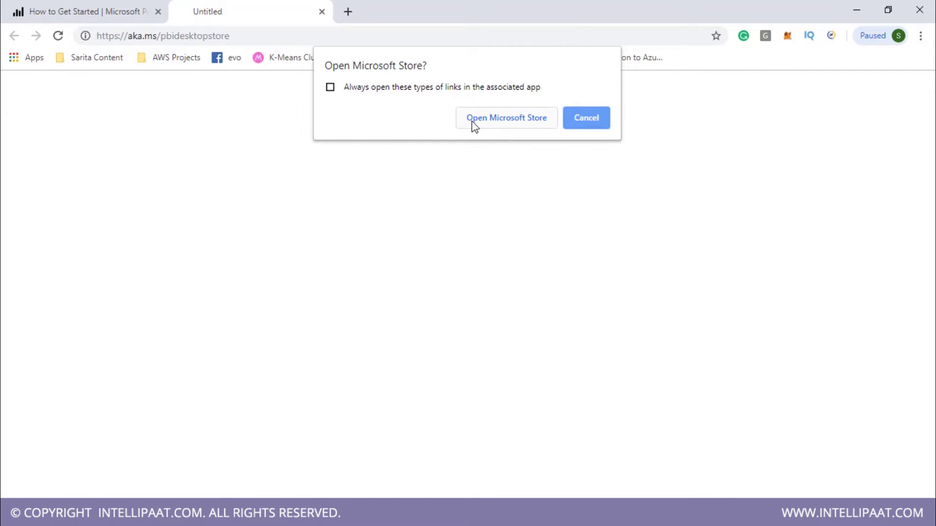
pyautogui.click(518, 123)
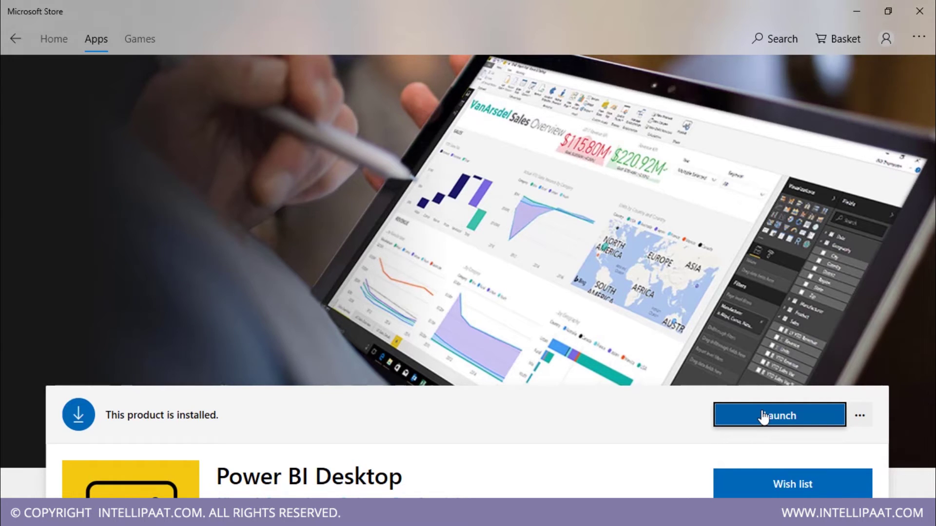
pyautogui.click(788, 417)
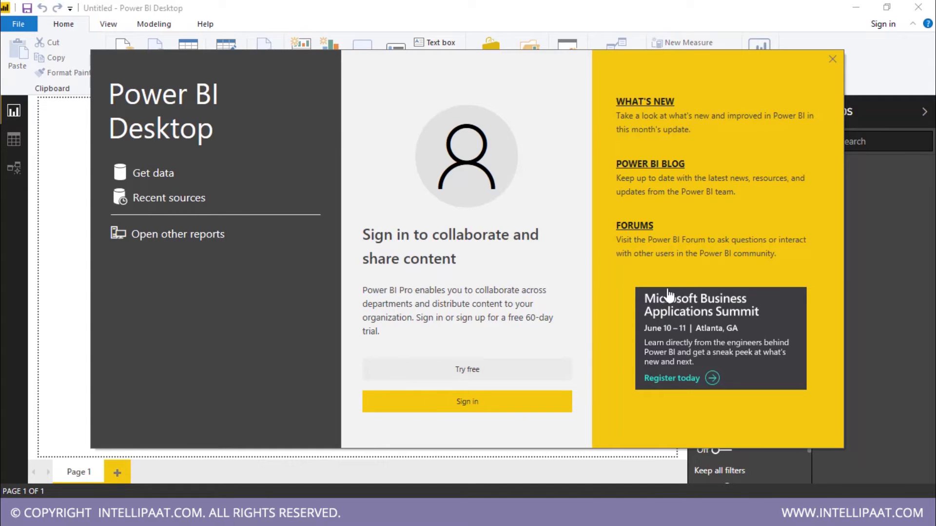
# Step: Sign in with the account e-mail (fixing a typo to '@') and password, then go to Model view
pyautogui.click(464, 403)
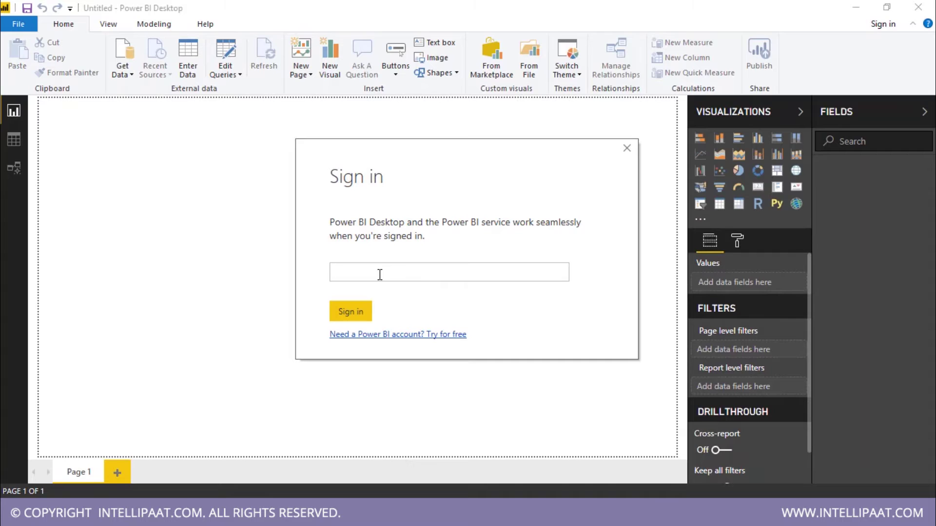
pyautogui.hotkey('ctrl', 'Left')
pyautogui.hotkey('ctrl', 'Left')
pyautogui.hotkey('ctrl', 'Left')
pyautogui.hotkey('shift', 'Left')
pyautogui.write('@')
pyautogui.press('Return')
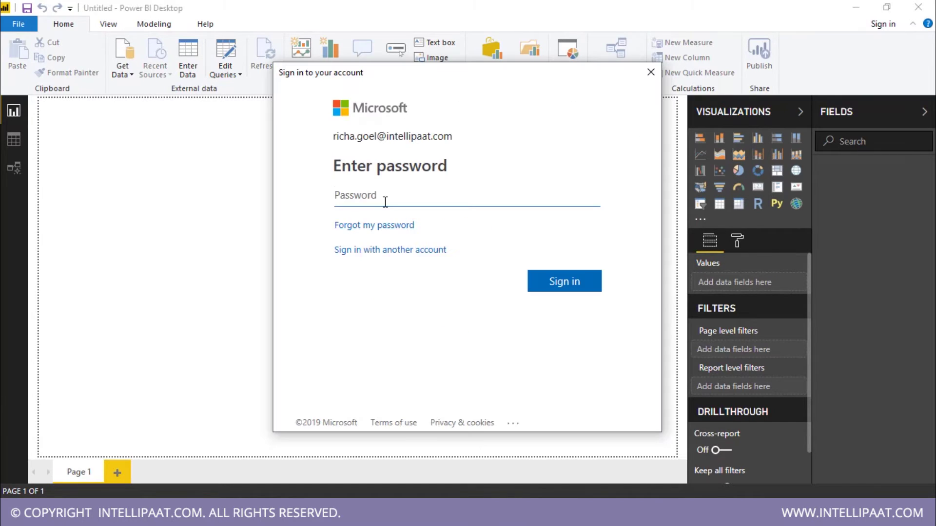
pyautogui.write('••••••••••••')
pyautogui.press('Return')
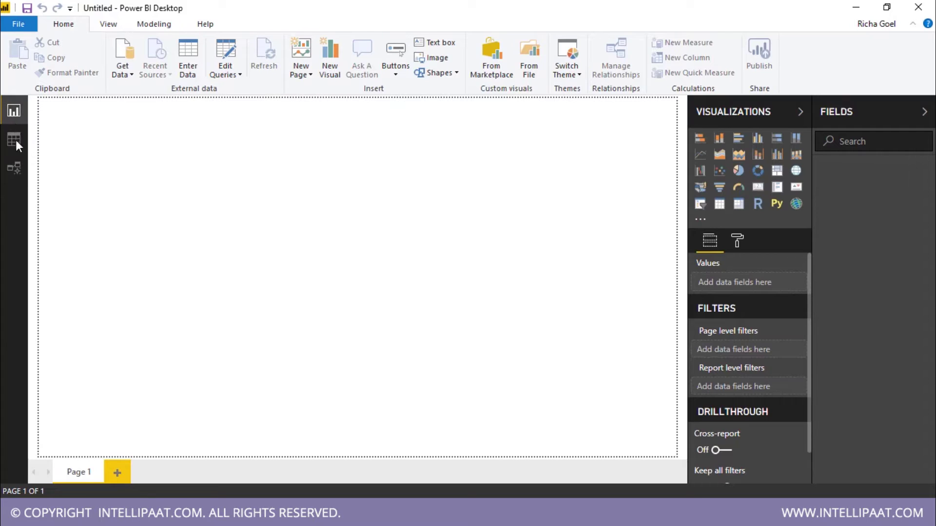
pyautogui.click(15, 168)
# Step: Return to Report view and drop down Get Data's common sources like Excel, SQL Server and Web
pyautogui.click(13, 110)
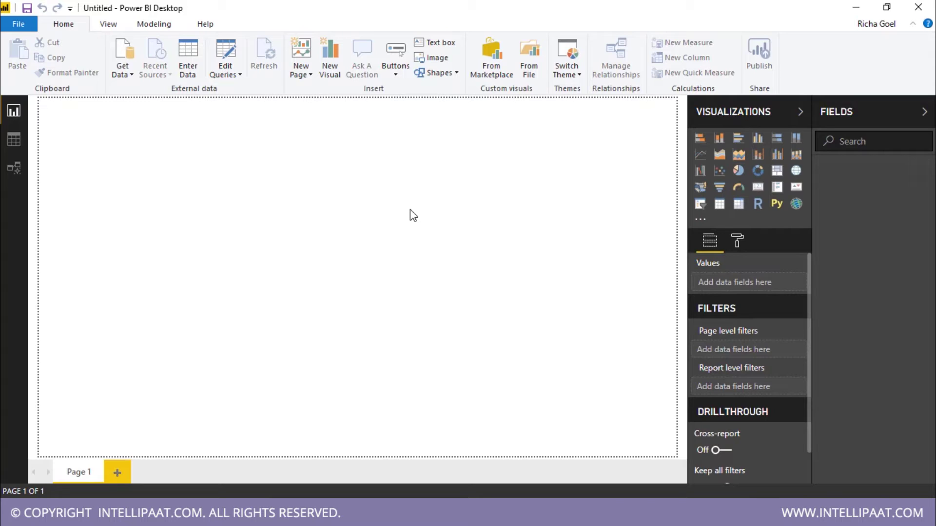
pyautogui.click(127, 74)
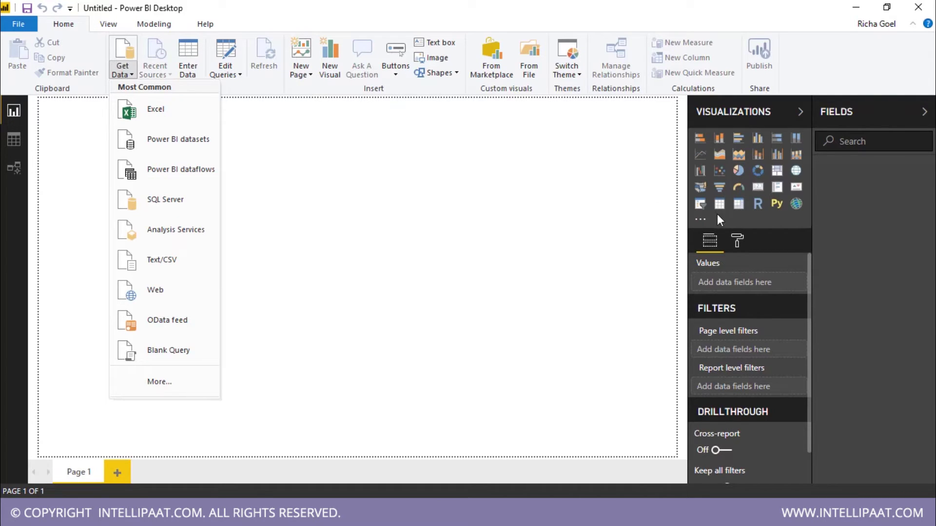
# Step: Open Get Data's More... catalogue and browse File, Database, Power BI, Azure, Online Services and Other connectors
pyautogui.click(159, 382)
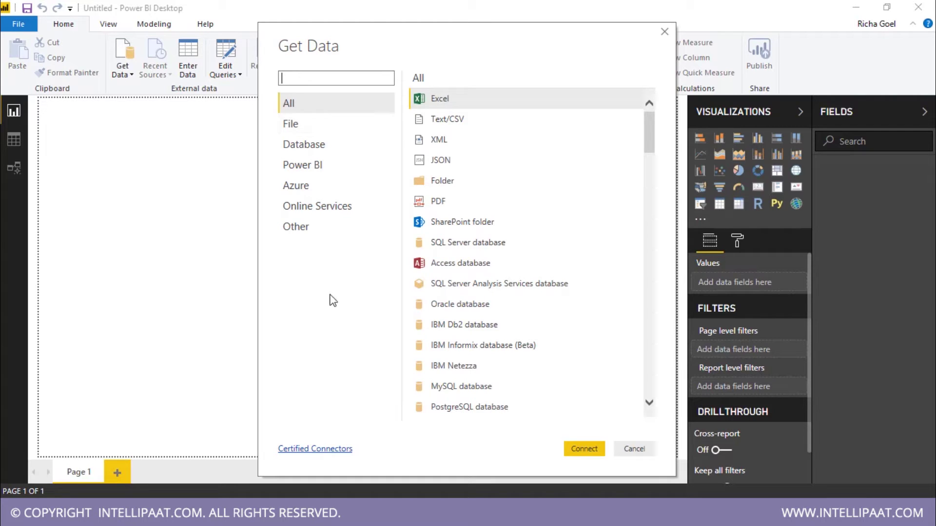
pyautogui.click(306, 123)
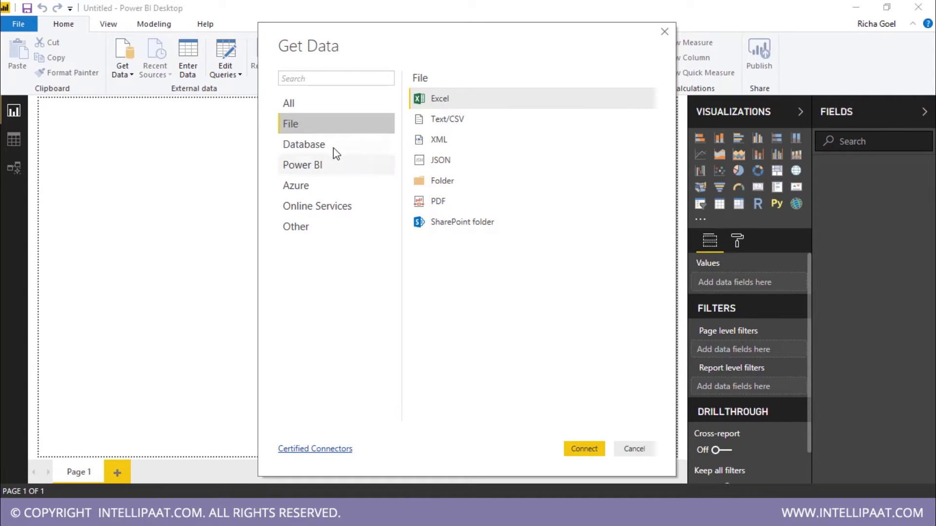
pyautogui.click(378, 149)
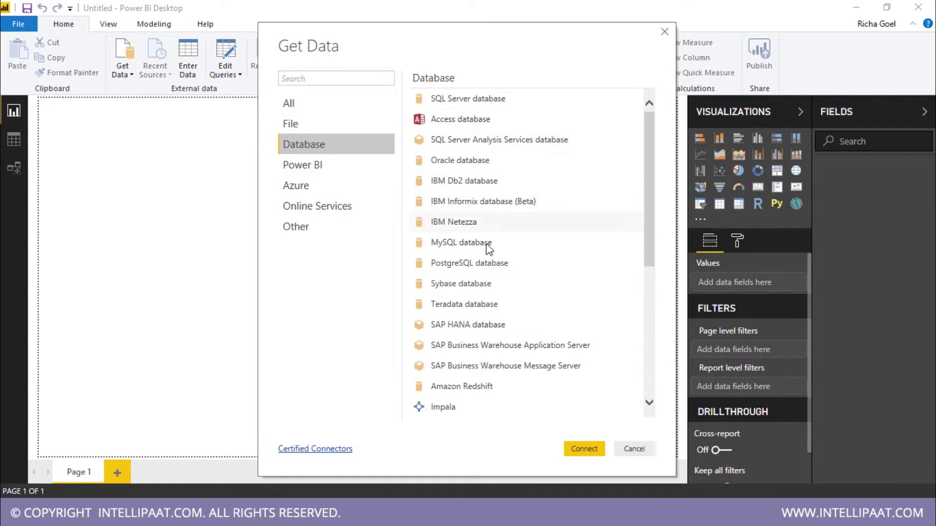
pyautogui.scroll(-5, 541, 185)
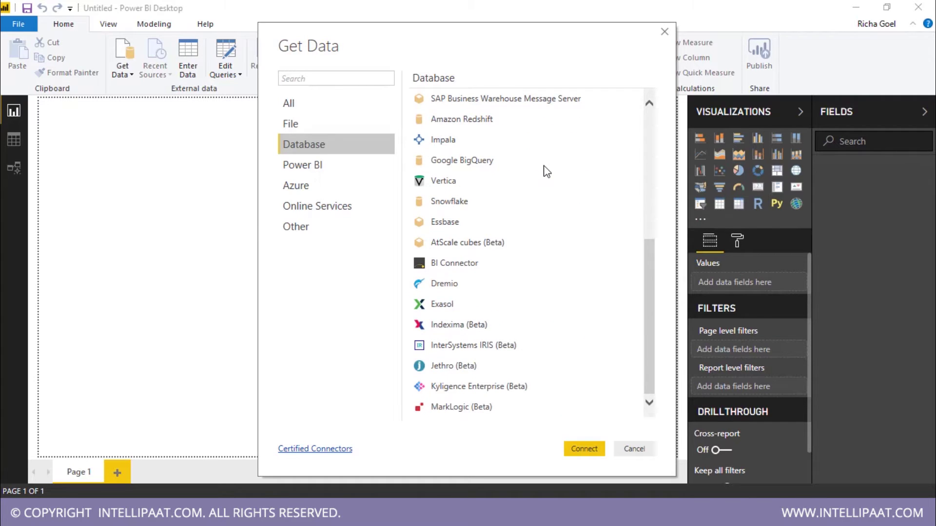
pyautogui.click(377, 168)
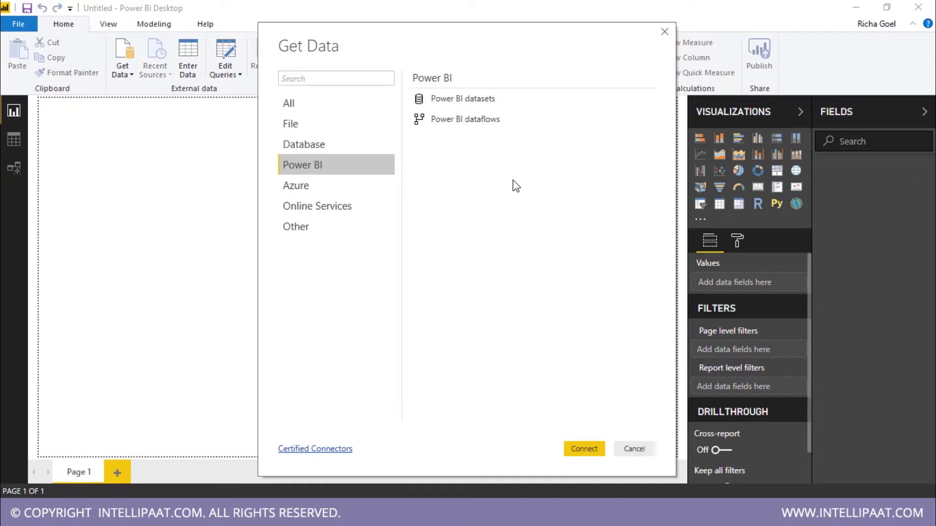
pyautogui.click(379, 185)
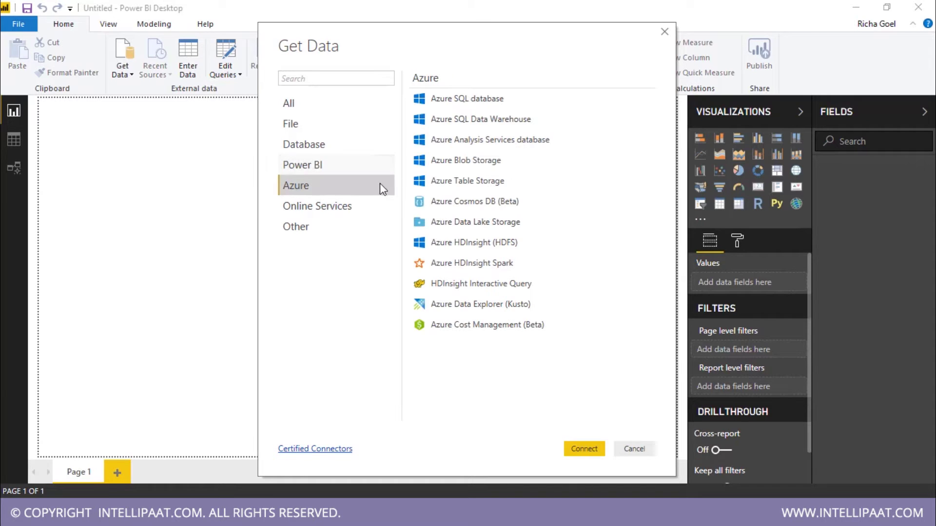
pyautogui.click(382, 206)
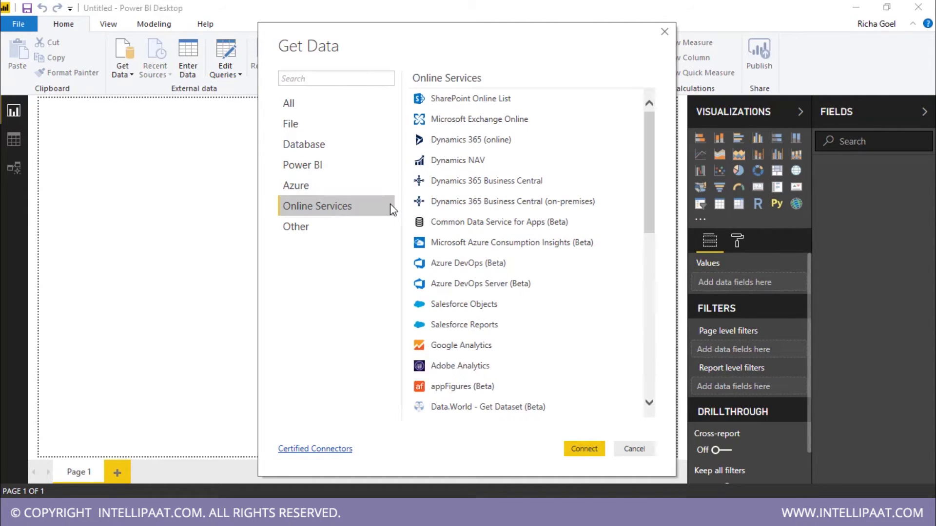
pyautogui.click(318, 227)
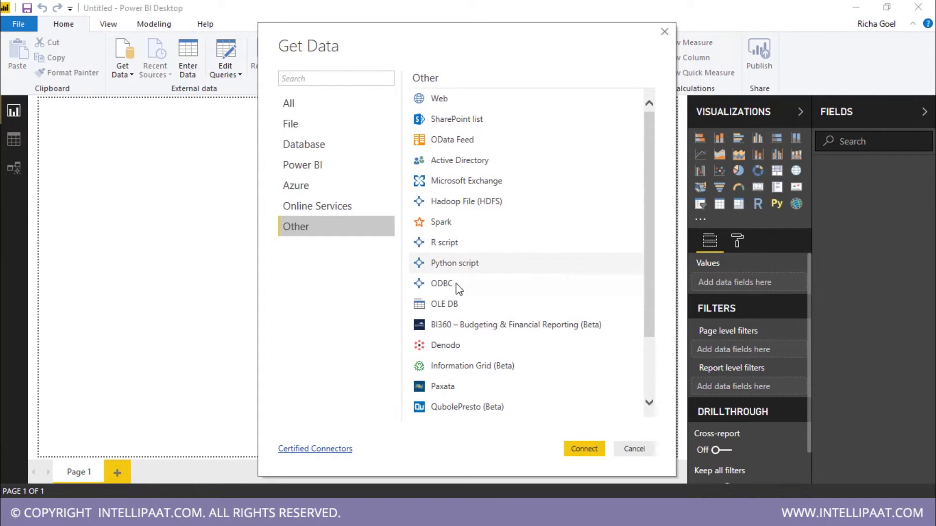
pyautogui.scroll(-2, 487, 254)
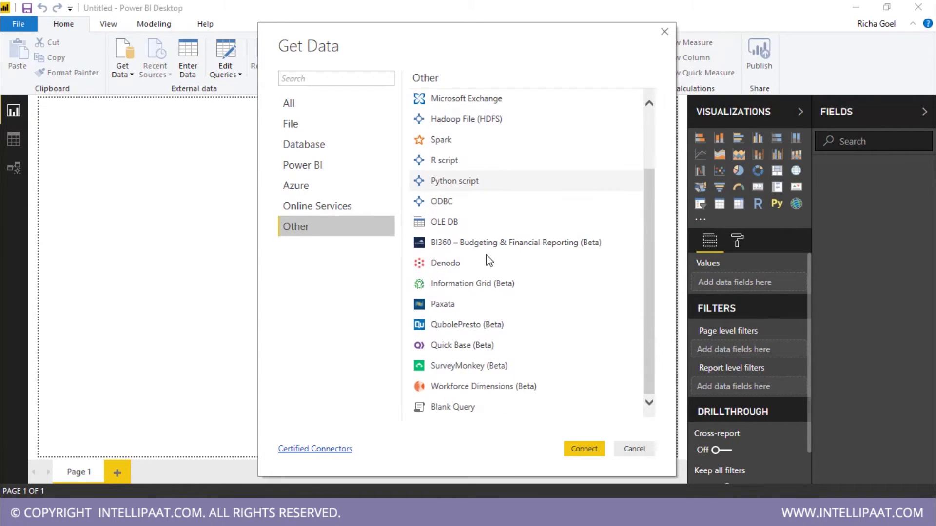
pyautogui.scroll(2, 523, 264)
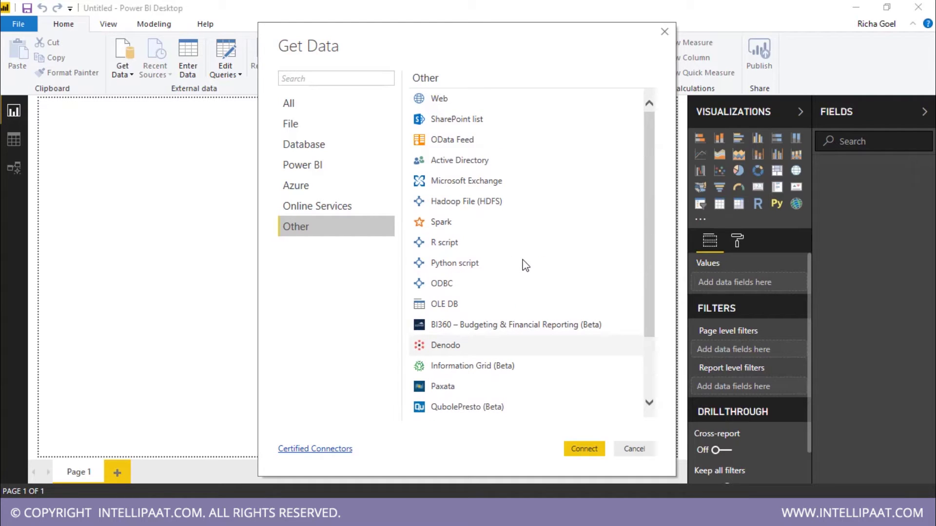
pyautogui.click(634, 449)
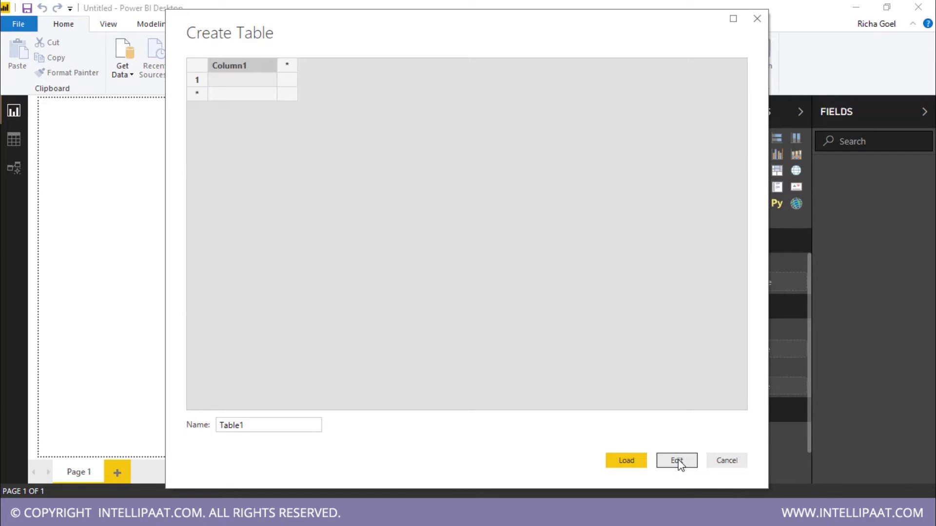
pyautogui.click(627, 461)
pyautogui.click(238, 76)
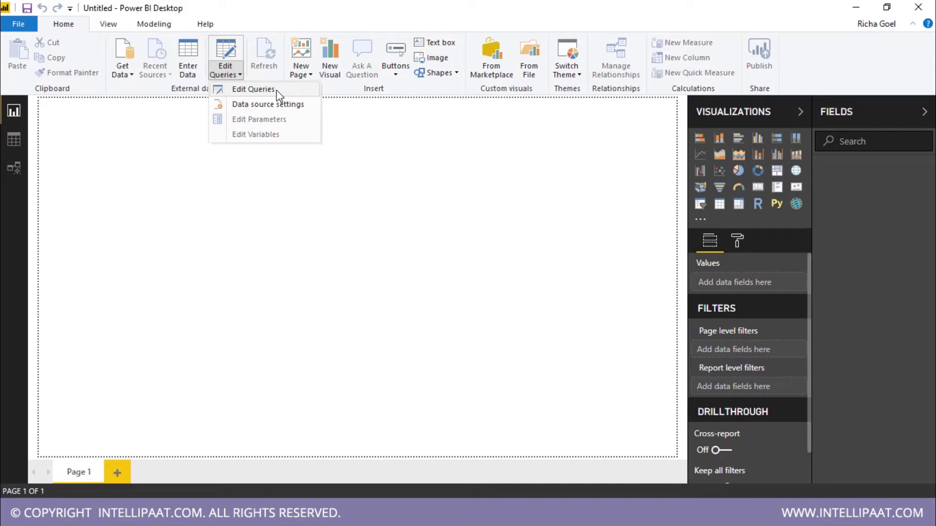
pyautogui.click(430, 184)
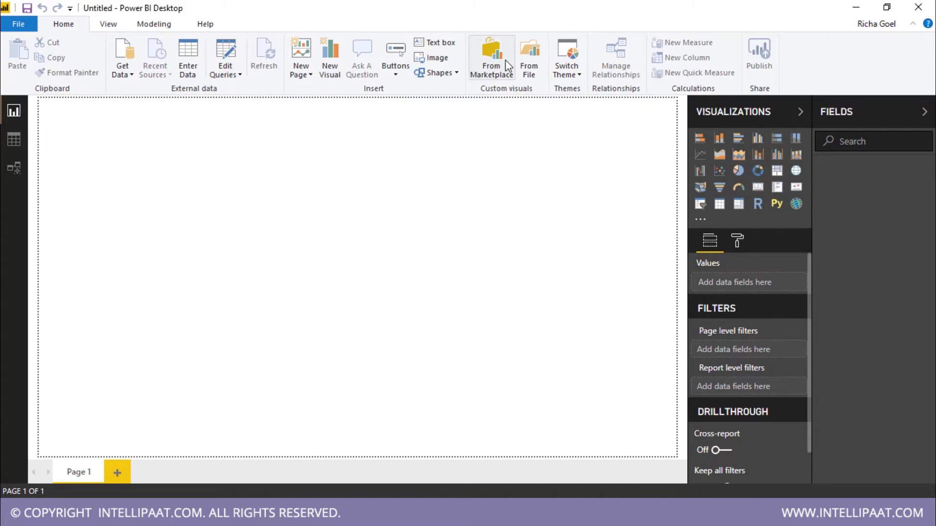
pyautogui.click(507, 71)
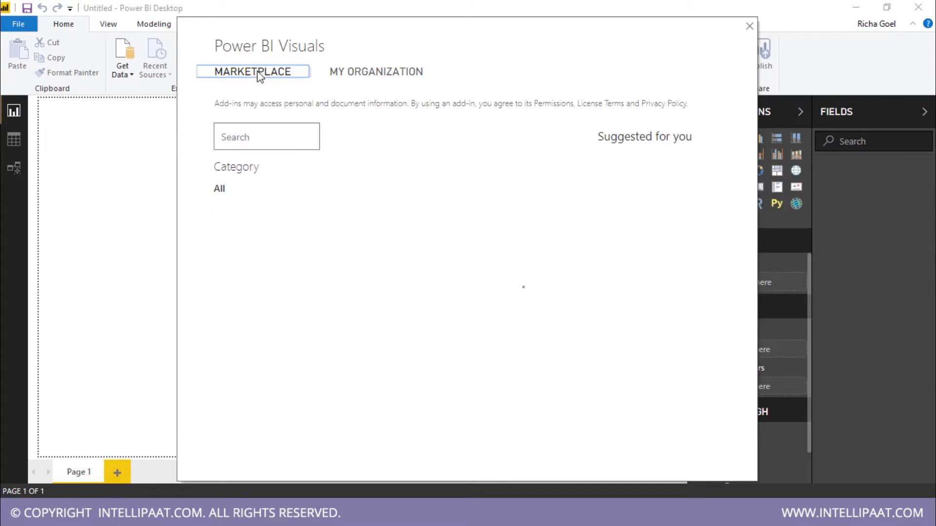
pyautogui.scroll(-10, 515, 250)
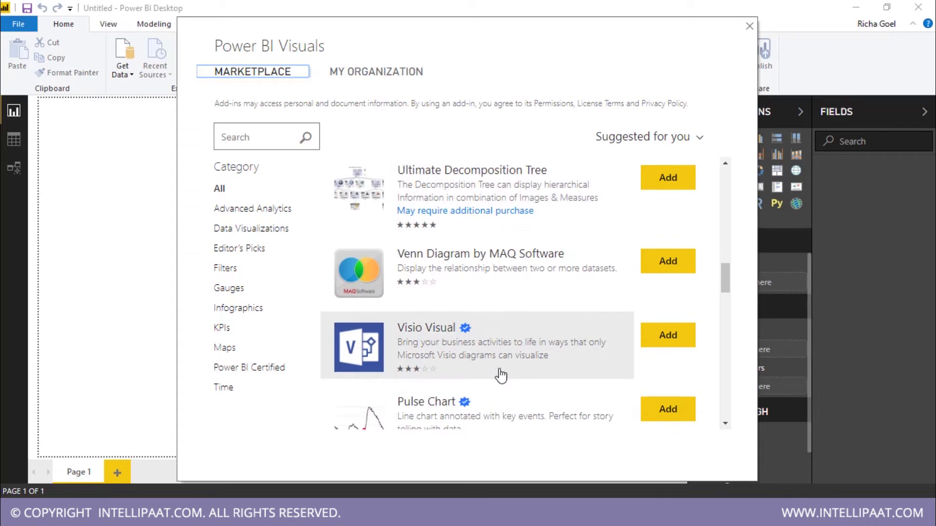
pyautogui.scroll(-10, 501, 375)
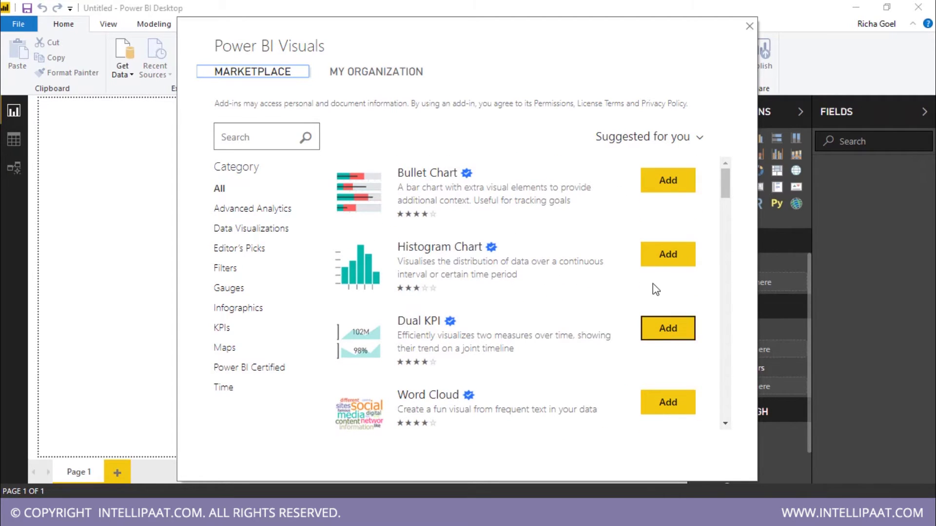
pyautogui.click(392, 74)
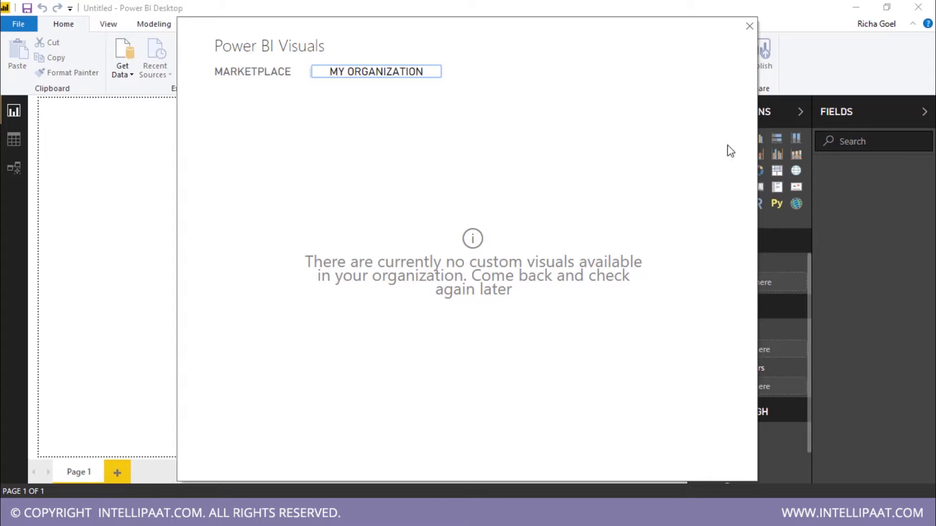
pyautogui.click(749, 26)
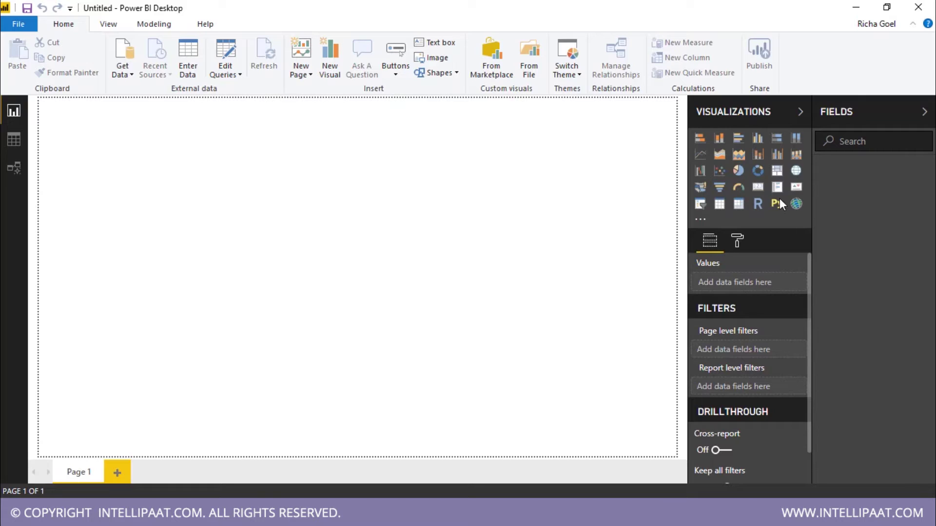
# Step: Add a blank stacked column chart to the report page and look over its Fields pane
pyautogui.click(719, 146)
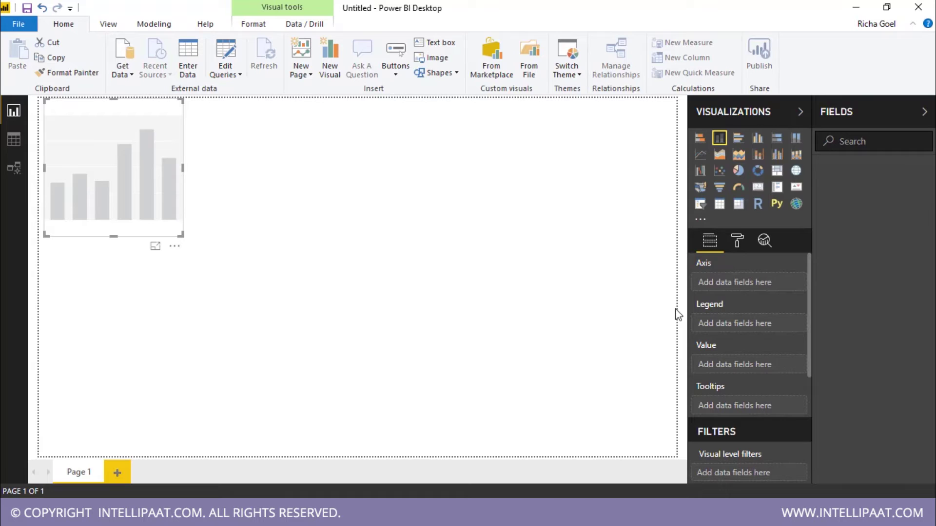
pyautogui.scroll(-5, 751, 364)
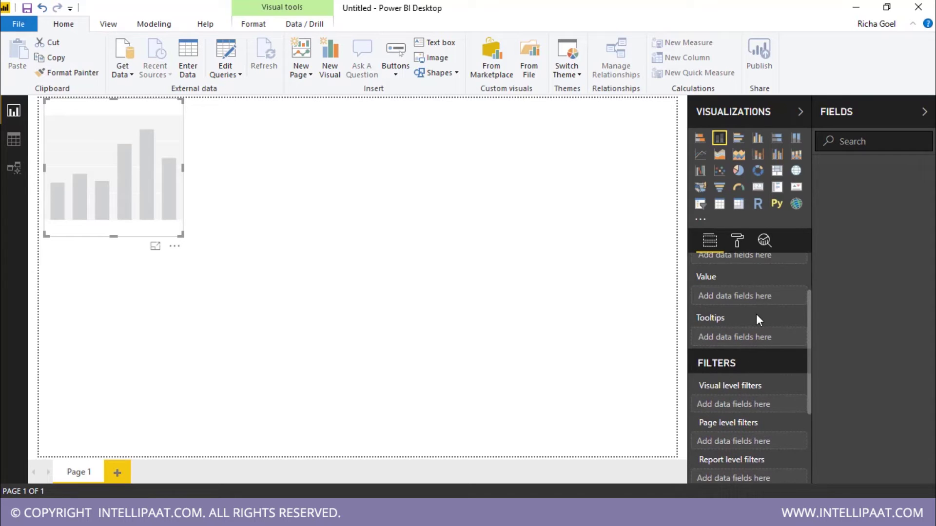
pyautogui.scroll(5, 757, 314)
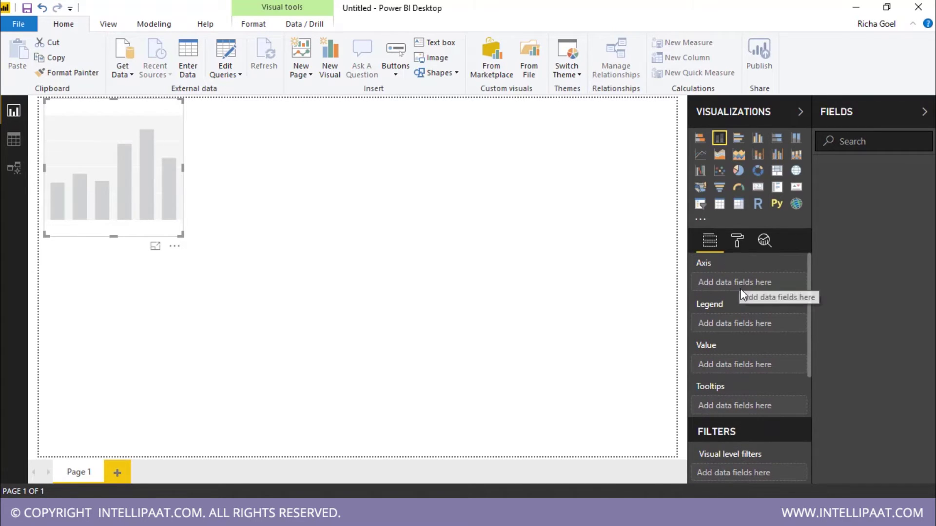
pyautogui.scroll(-3, 786, 289)
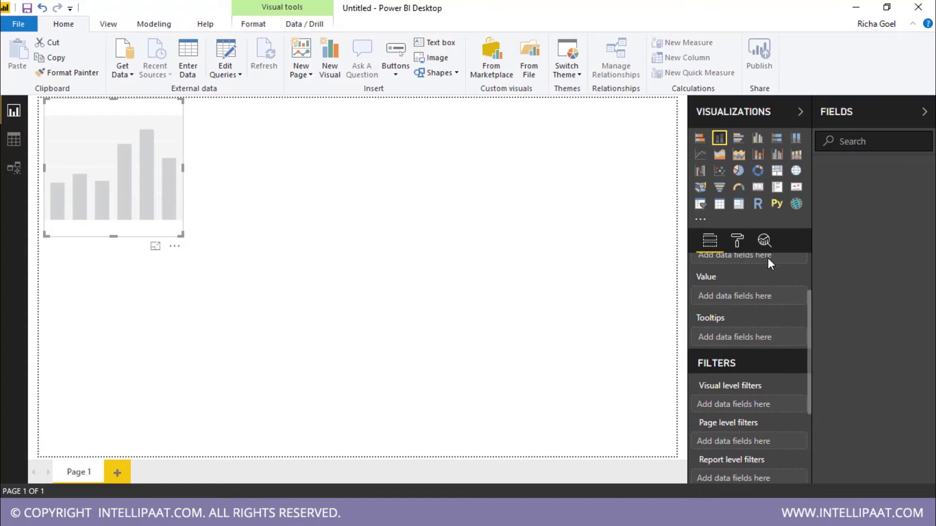
pyautogui.scroll(-2, 773, 314)
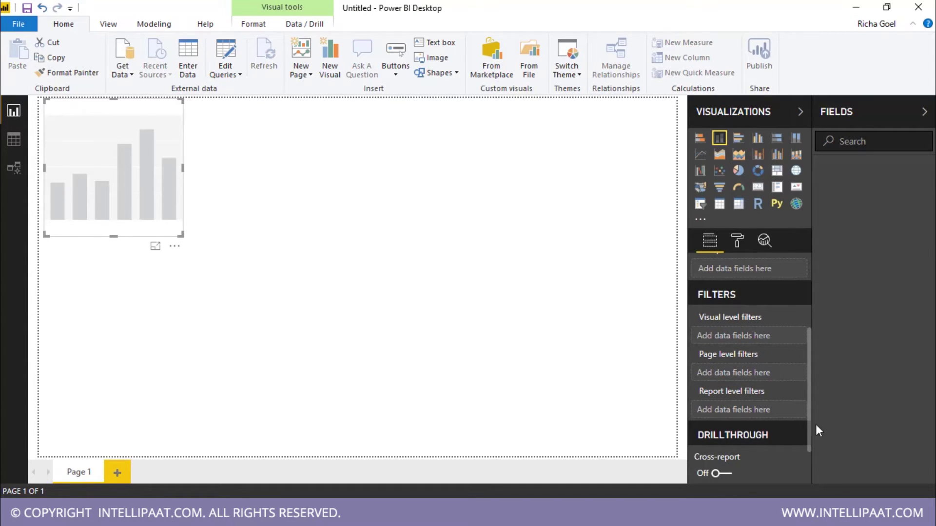
# Step: Browse the chart's Format (Title, General) and Analytics options, then switch to Data view
pyautogui.click(736, 241)
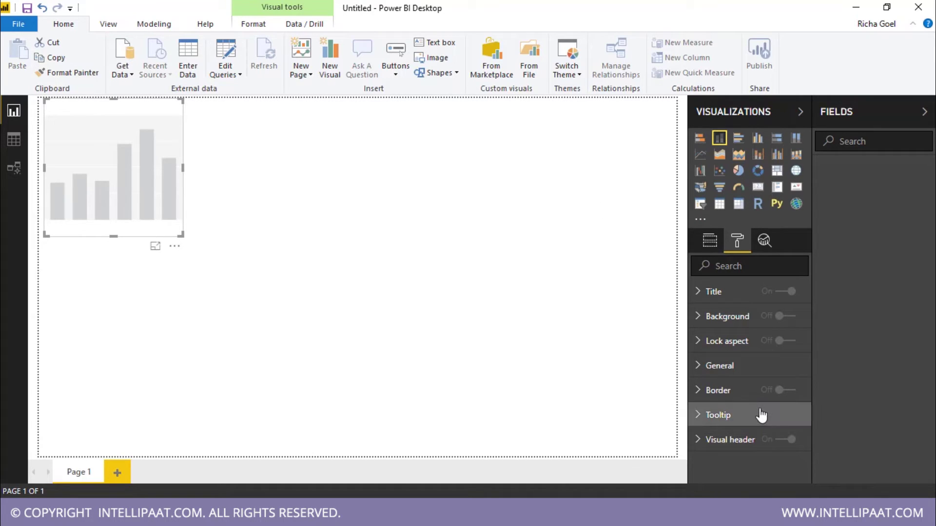
pyautogui.click(709, 295)
pyautogui.click(709, 295)
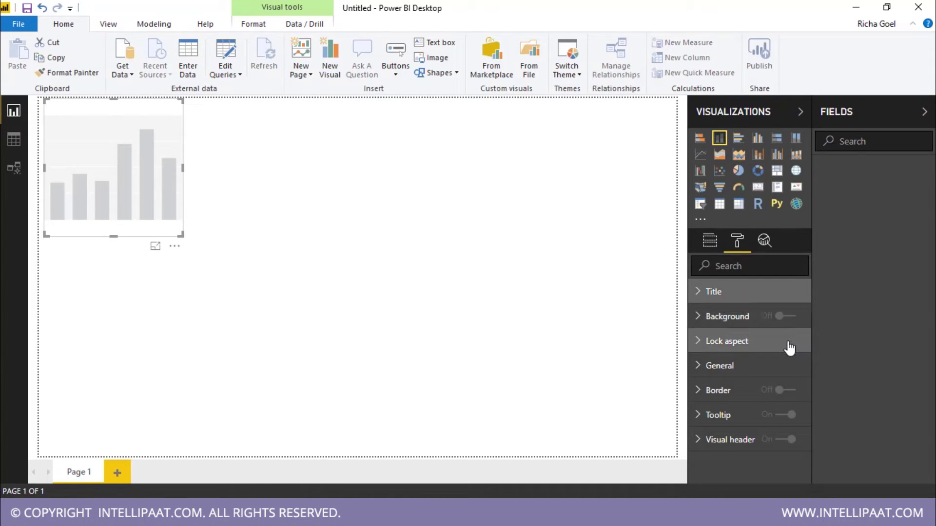
pyautogui.click(752, 373)
pyautogui.scroll(-3, 788, 354)
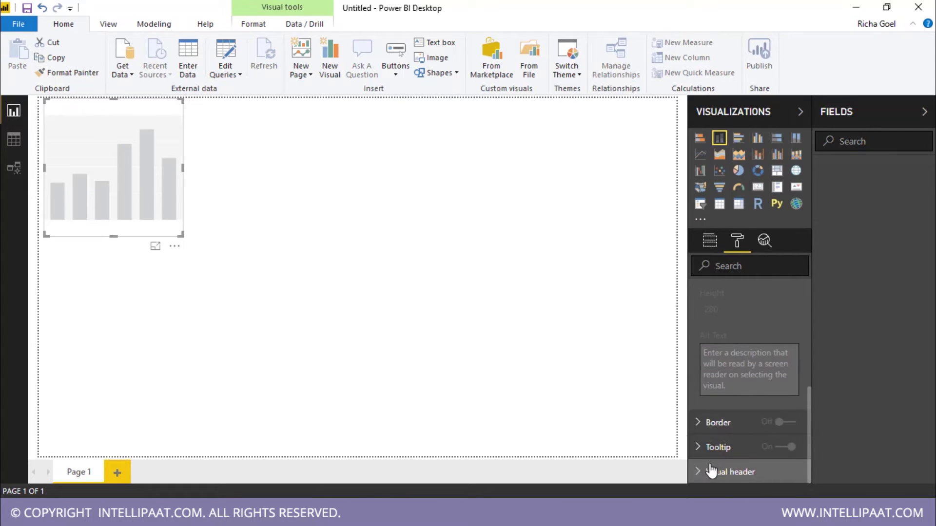
pyautogui.click(764, 241)
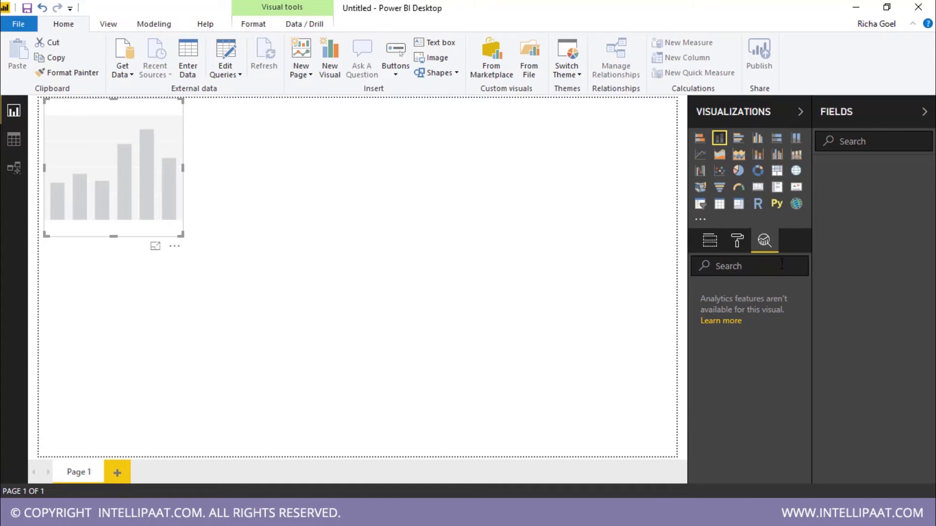
pyautogui.click(739, 241)
pyautogui.click(720, 243)
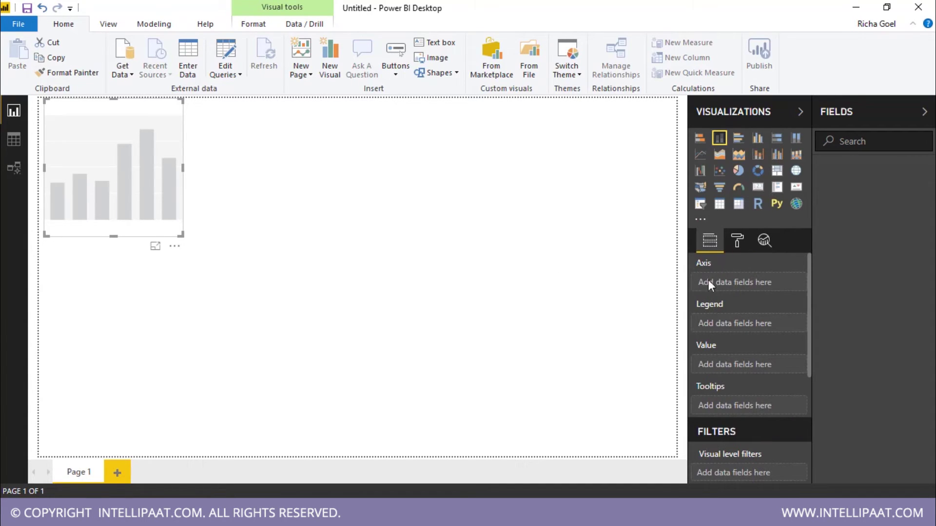
pyautogui.click(20, 141)
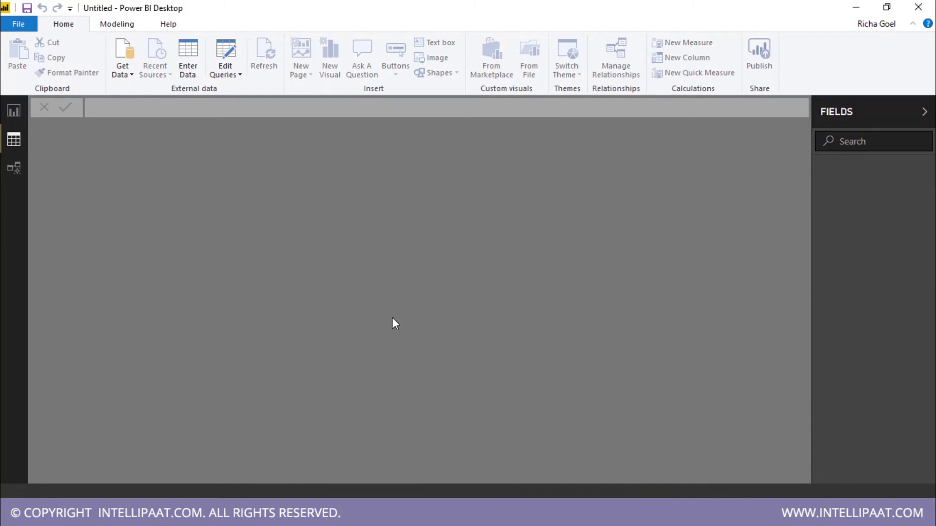
# Step: Look at Power Query Editor and Manage Parameters, then pass through Model and Data views back to Report
pyautogui.click(228, 73)
pyautogui.click(243, 90)
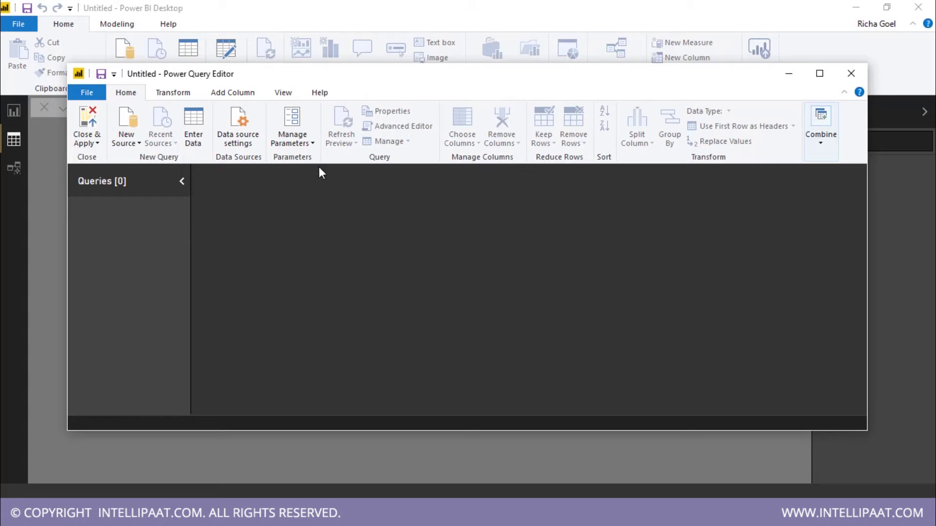
pyautogui.click(308, 140)
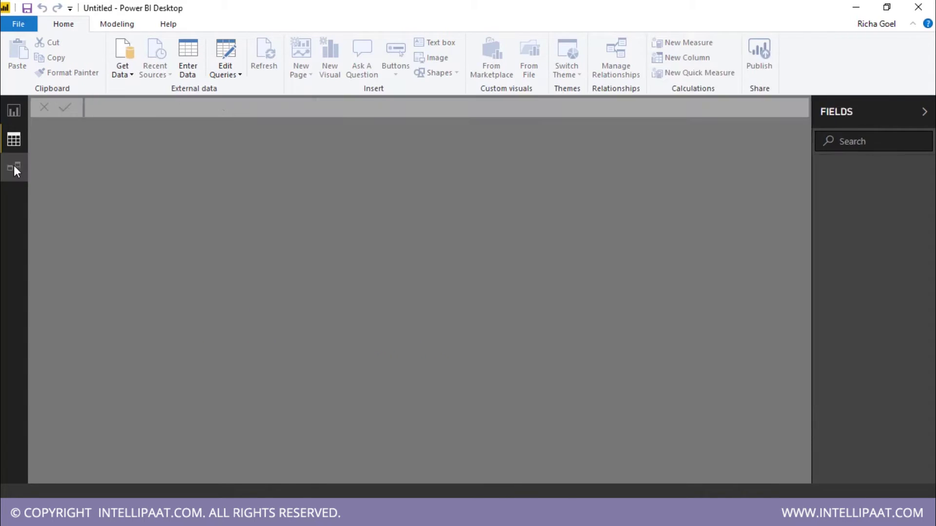
pyautogui.click(14, 167)
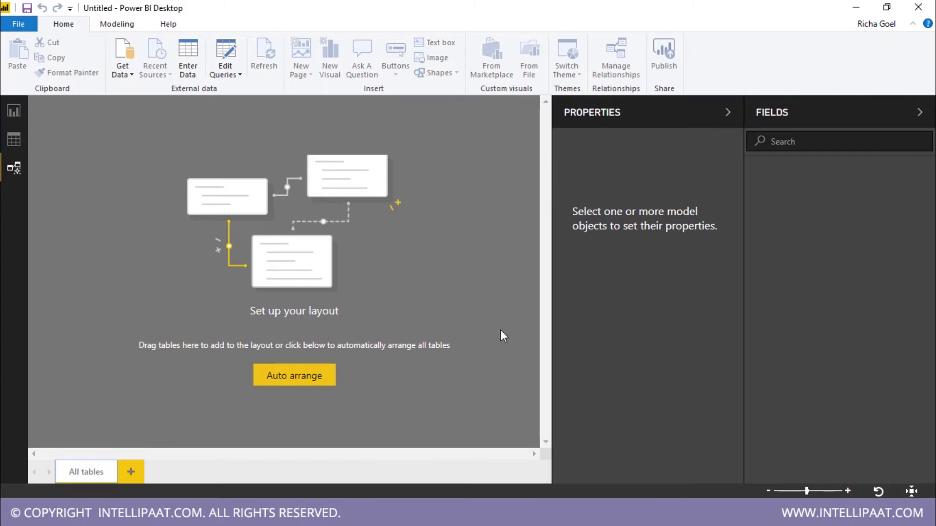
pyautogui.click(15, 139)
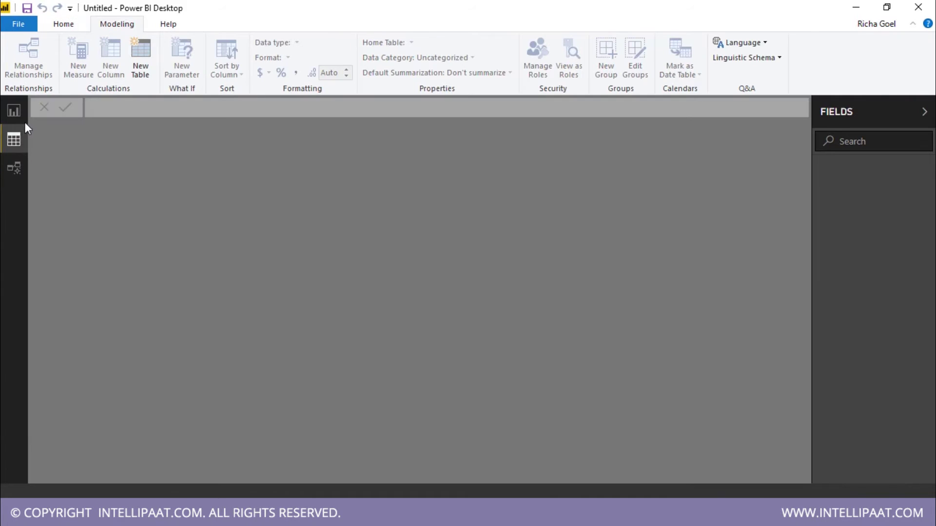
pyautogui.click(20, 116)
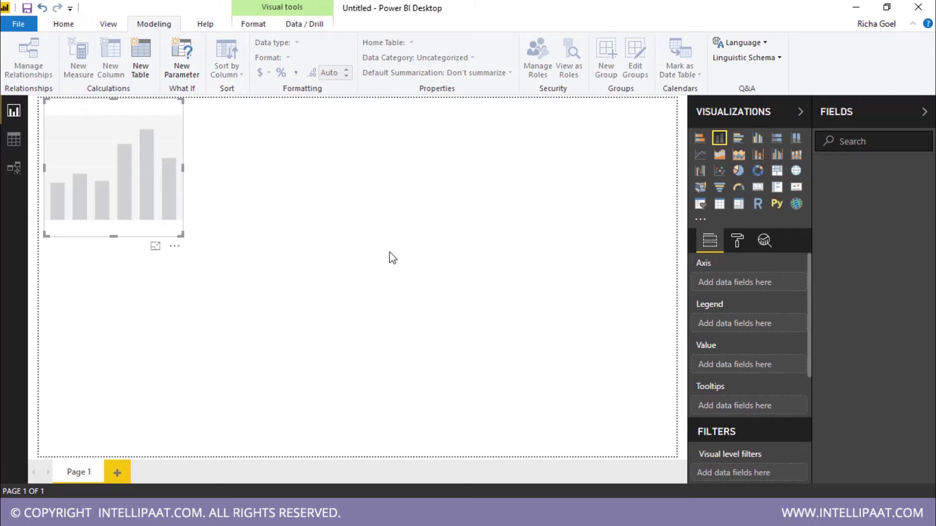
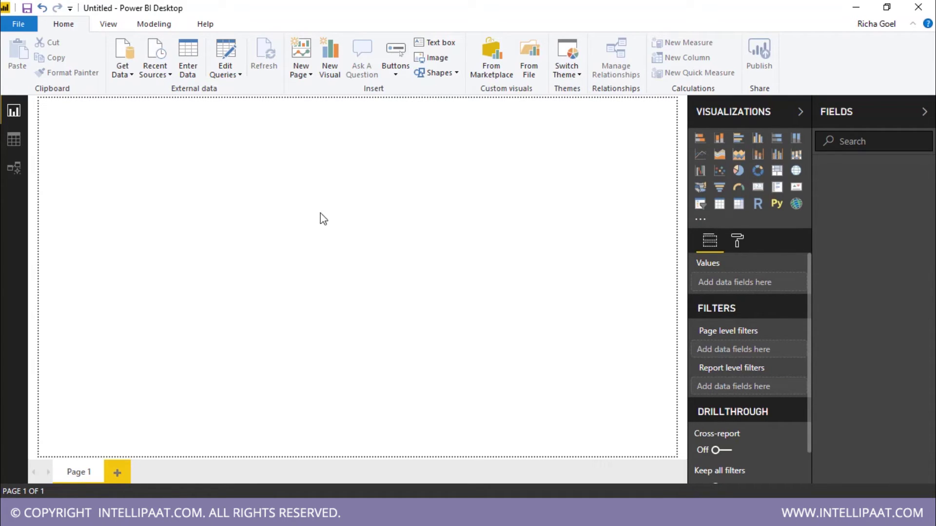
# Step: Open the cars.xlsx workbook from the Desktop with the Excel connector under Get Data > More
pyautogui.click(132, 76)
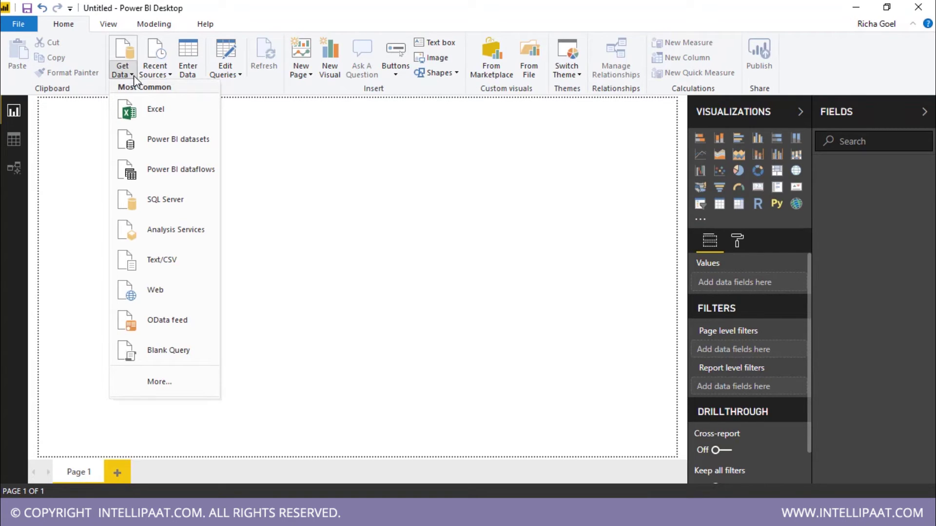
pyautogui.click(158, 388)
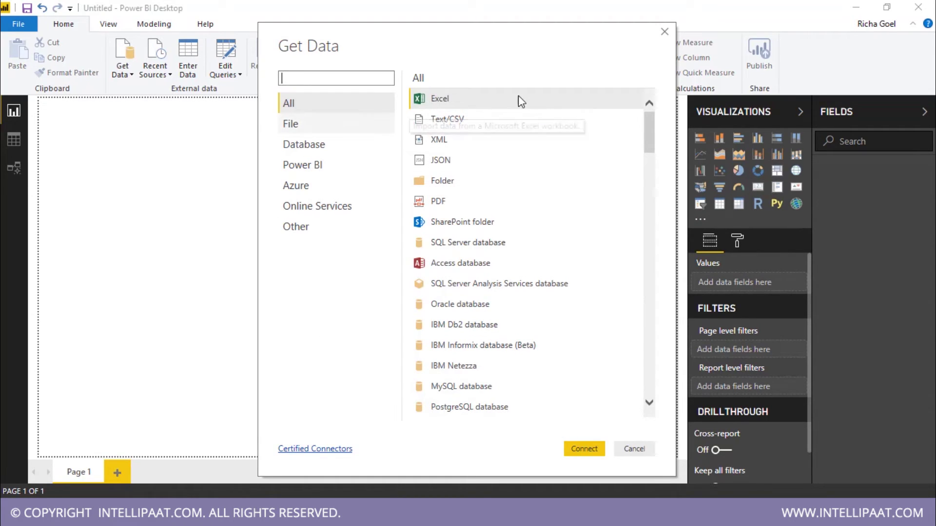
pyautogui.click(589, 446)
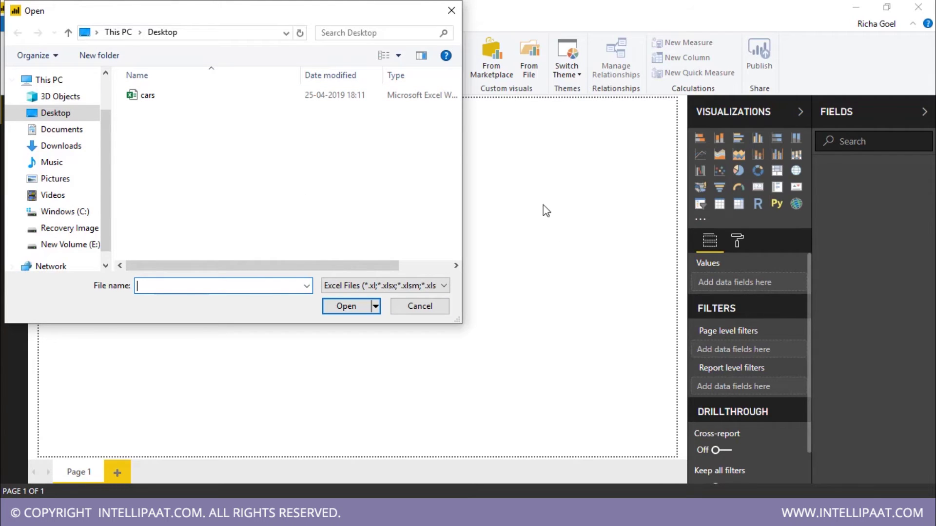
pyautogui.click(144, 97)
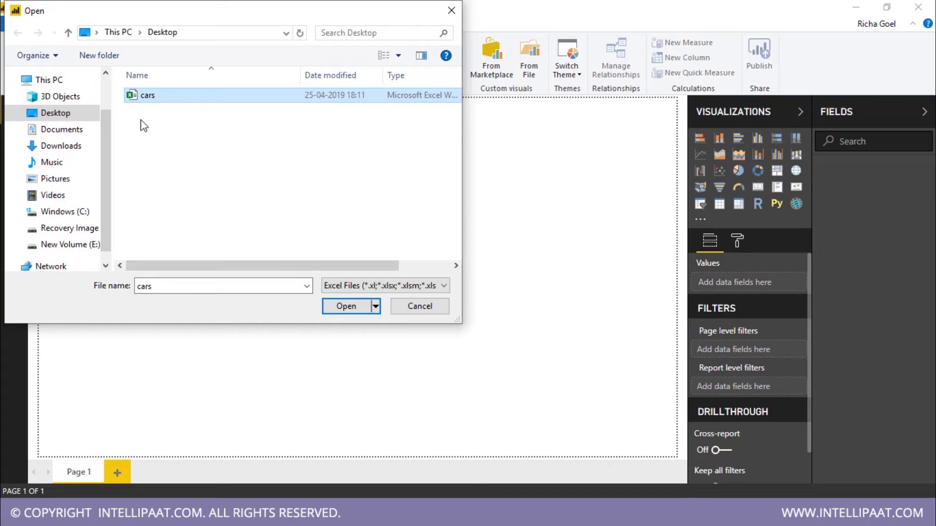
pyautogui.click(361, 306)
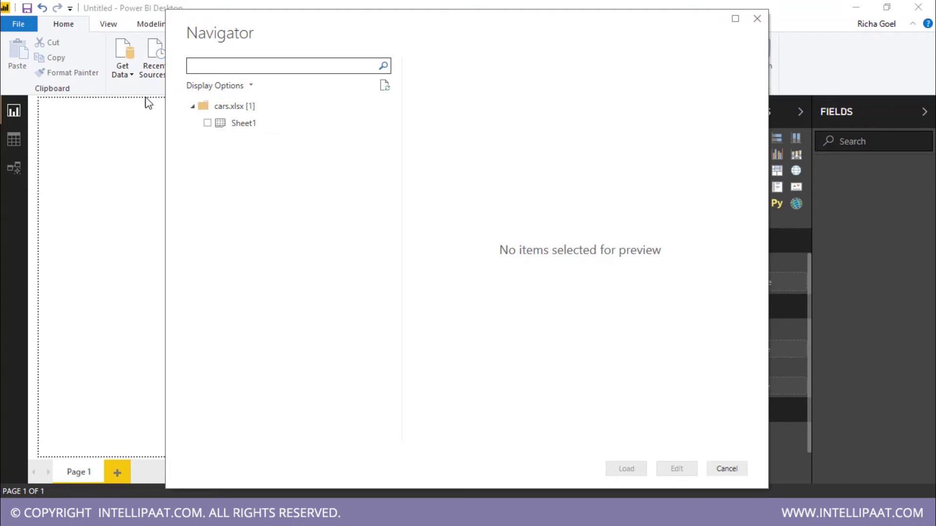
# Step: Tick Sheet1 in the Navigator, scroll through its car data preview, and load it
pyautogui.click(207, 123)
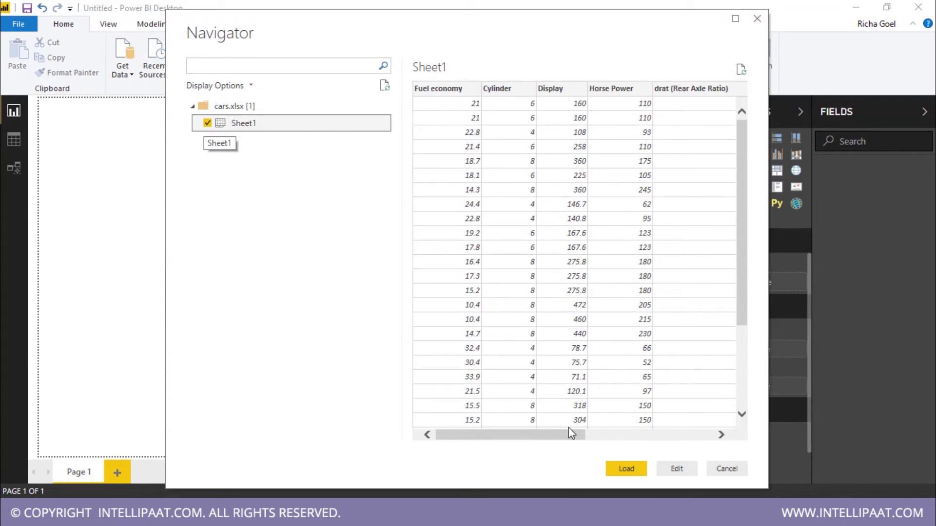
pyautogui.moveTo(562, 441); pyautogui.dragTo(444, 442)
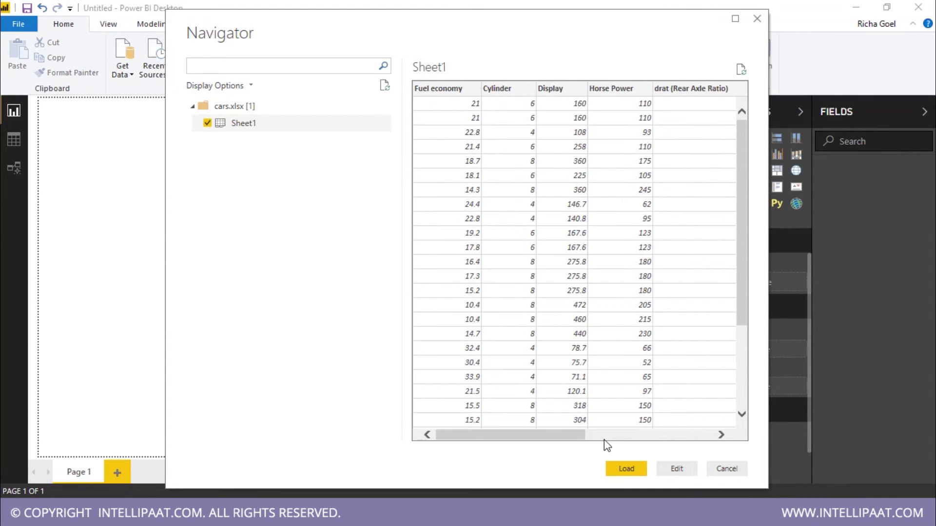
pyautogui.moveTo(556, 440); pyautogui.dragTo(482, 446)
pyautogui.moveTo(524, 441); pyautogui.dragTo(501, 451)
pyautogui.moveTo(736, 226); pyautogui.dragTo(753, 194)
pyautogui.moveTo(550, 437); pyautogui.dragTo(455, 382)
pyautogui.click(631, 468)
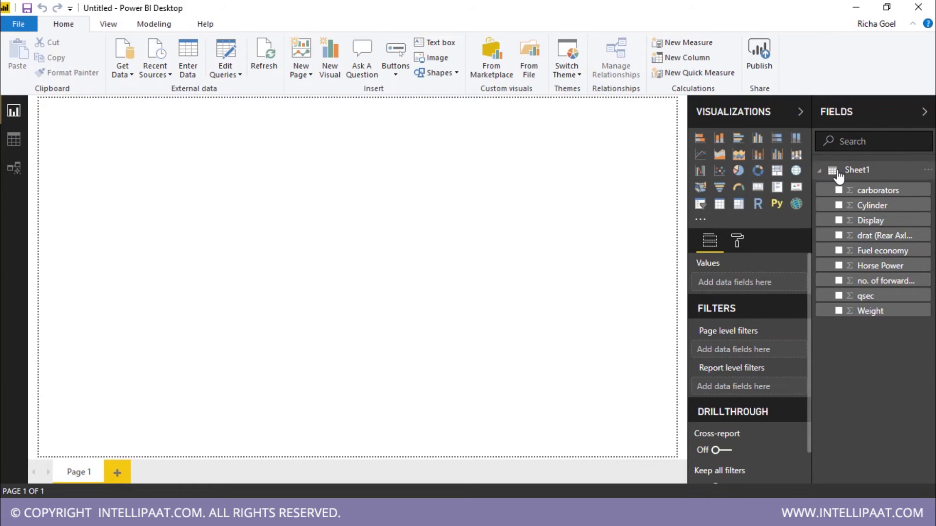
# Step: Wait for Sheet1 to finish loading and check its nine fields in the Fields pane
pyautogui.moveTo(885, 178)
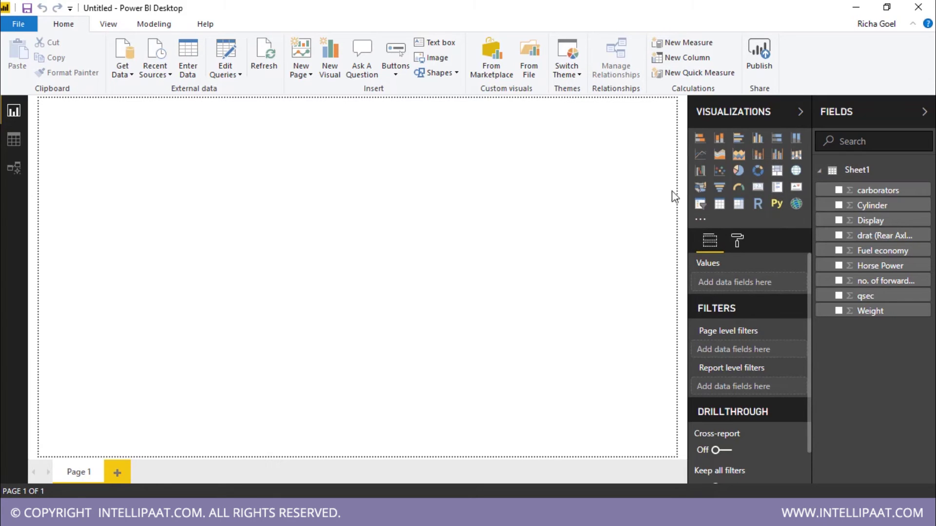
# Step: Add an empty stacked column chart, enlarge it, and move it to the page centre
pyautogui.click(719, 139)
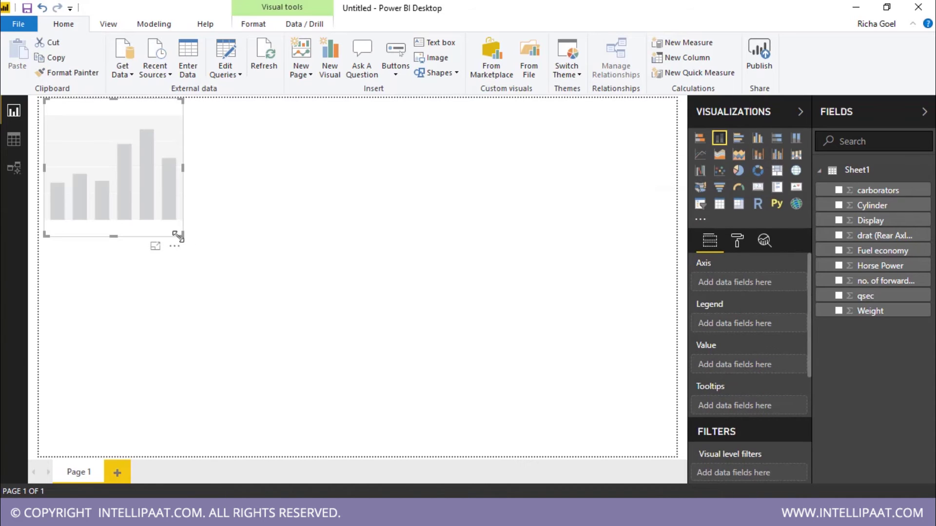
pyautogui.moveTo(213, 259); pyautogui.dragTo(403, 388)
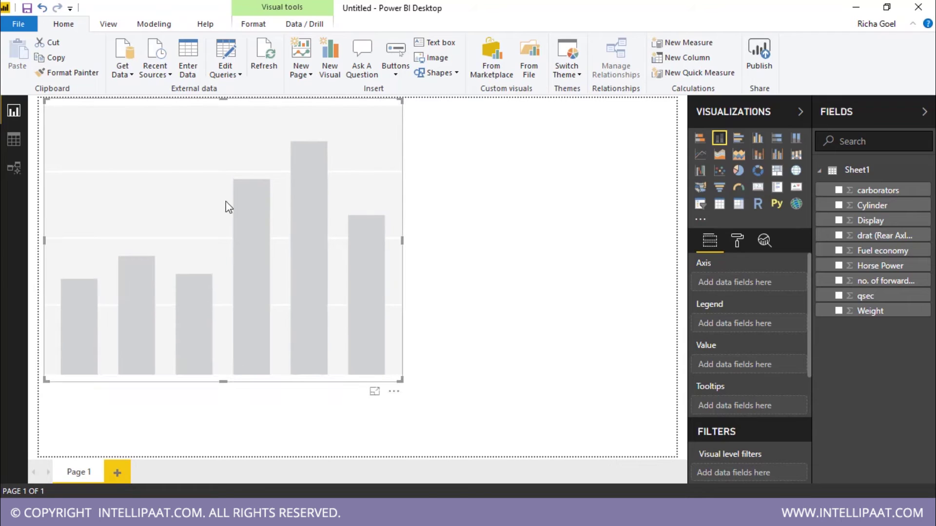
pyautogui.moveTo(225, 204); pyautogui.dragTo(339, 204)
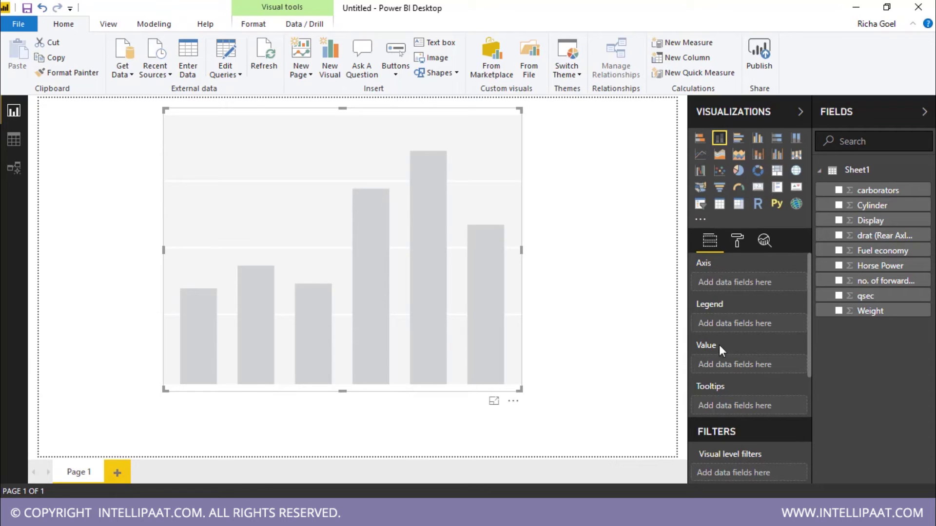
pyautogui.scroll(-5, 732, 387)
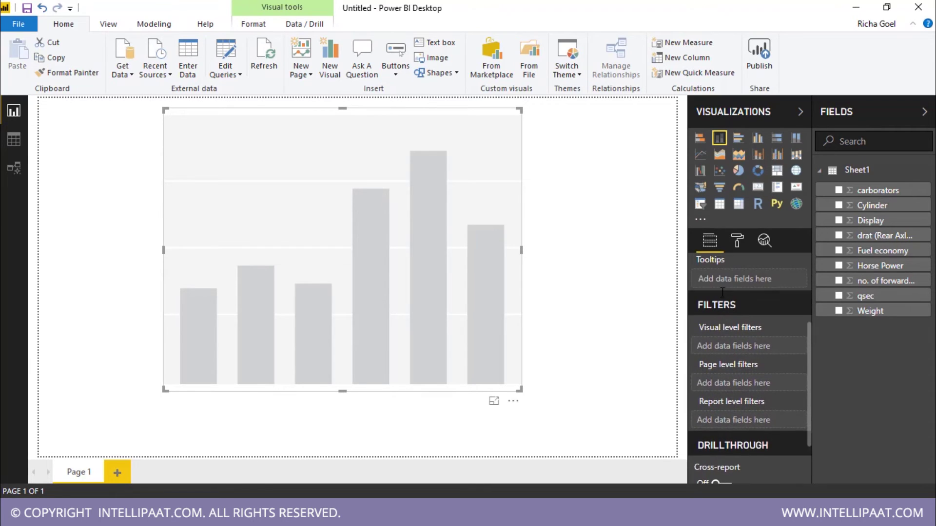
pyautogui.scroll(5, 737, 441)
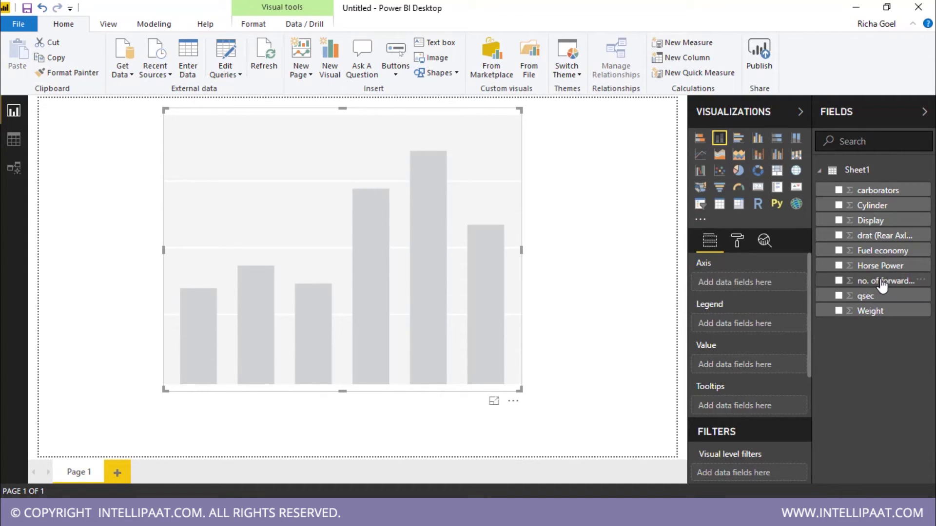
# Step: Plot Weight by no. of forward gears, then test highlighting the 3- and 4-gear bars
pyautogui.moveTo(880, 286); pyautogui.dragTo(762, 286)
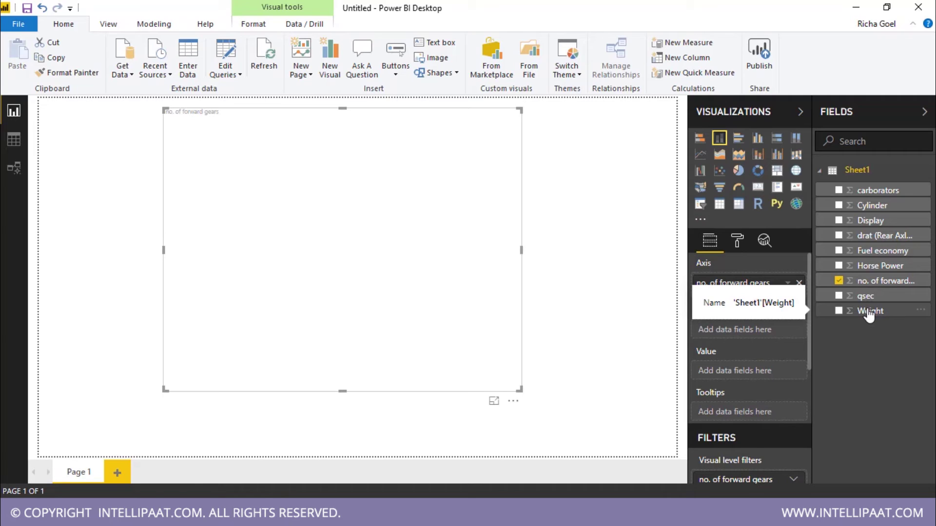
pyautogui.moveTo(868, 314); pyautogui.dragTo(748, 374)
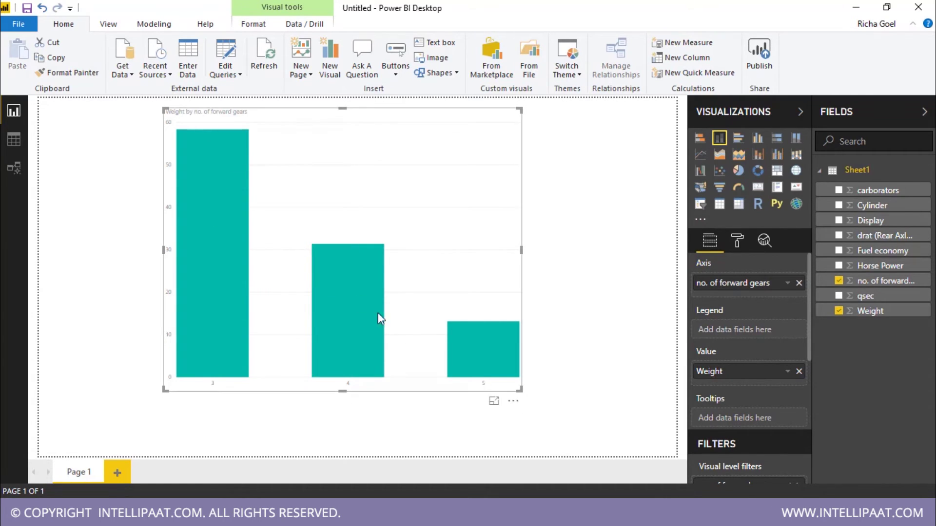
pyautogui.click(236, 137)
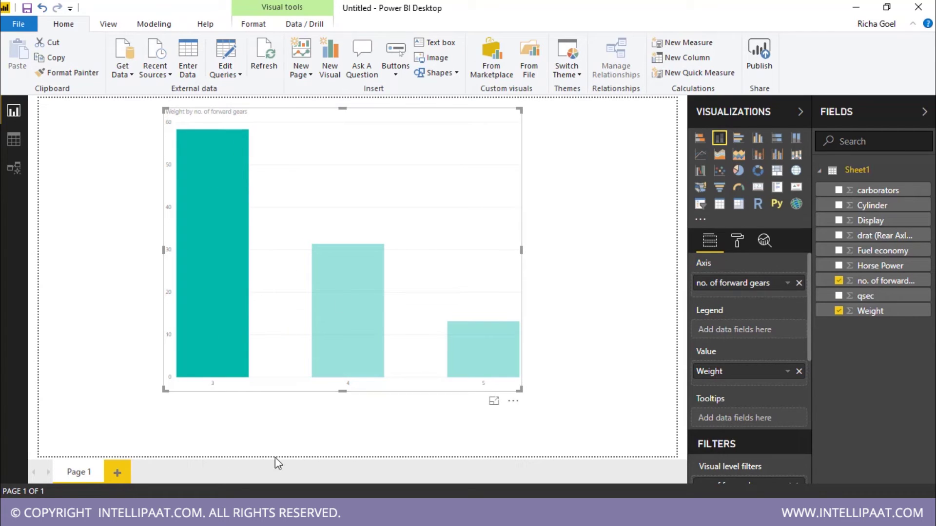
pyautogui.click(358, 314)
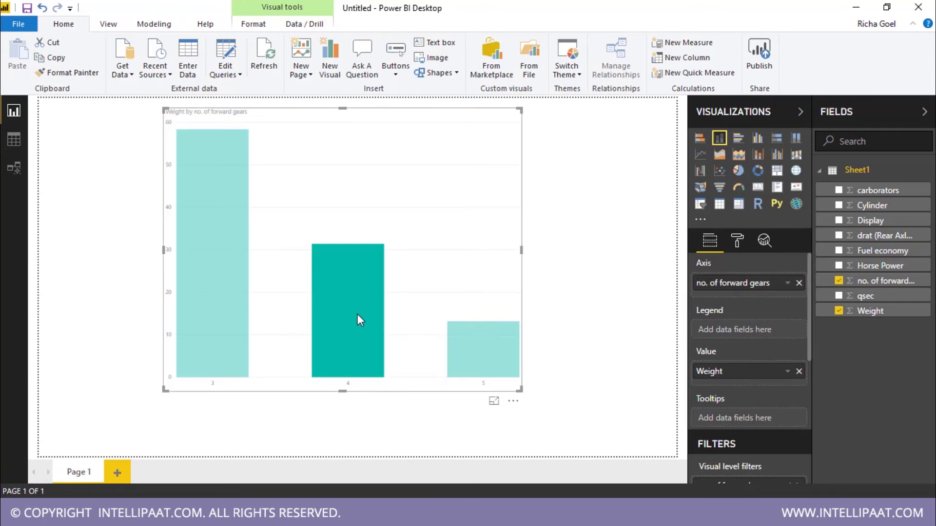
pyautogui.click(358, 314)
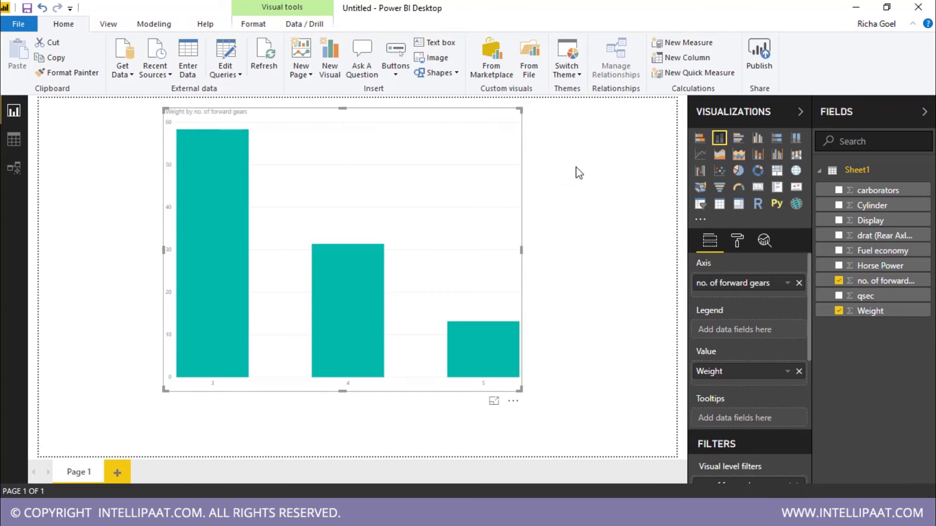
# Step: Title the chart 'Graph1' and colour the title red
pyautogui.click(741, 241)
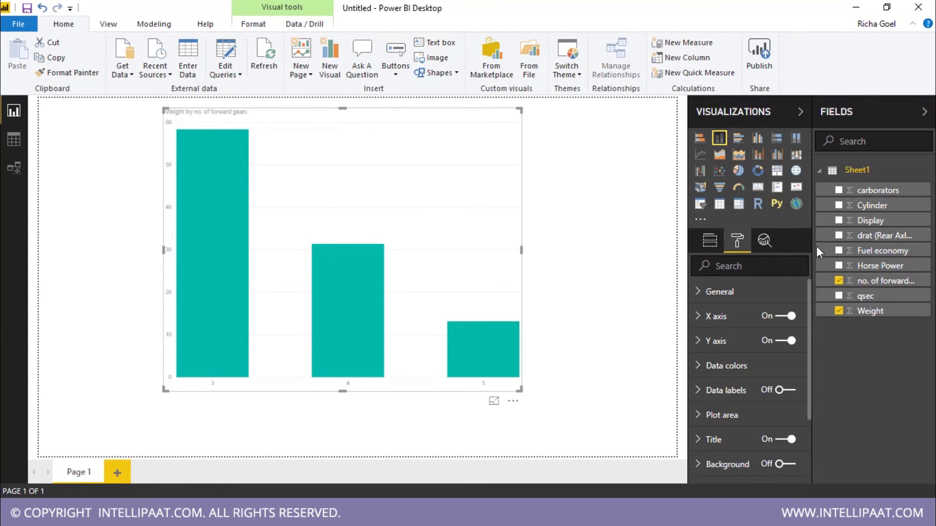
pyautogui.click(731, 440)
pyautogui.scroll(-3, 758, 454)
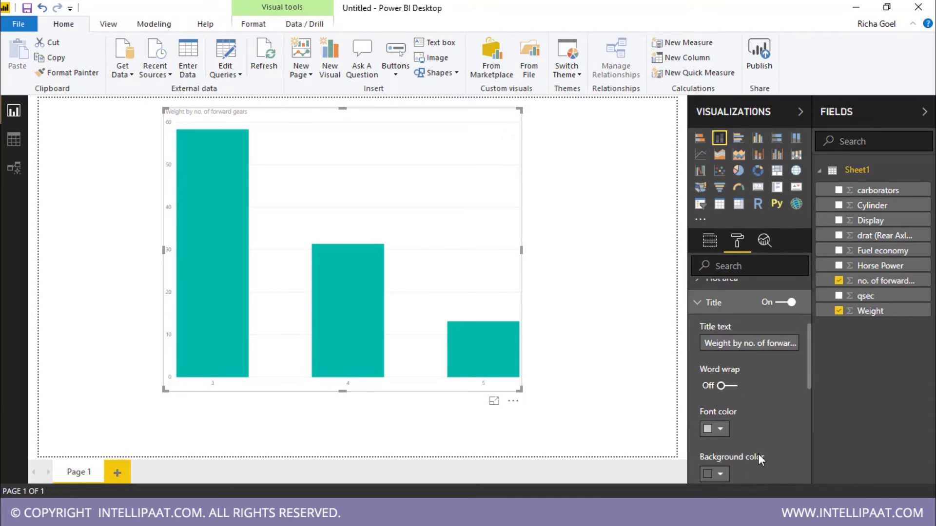
pyautogui.click(749, 344)
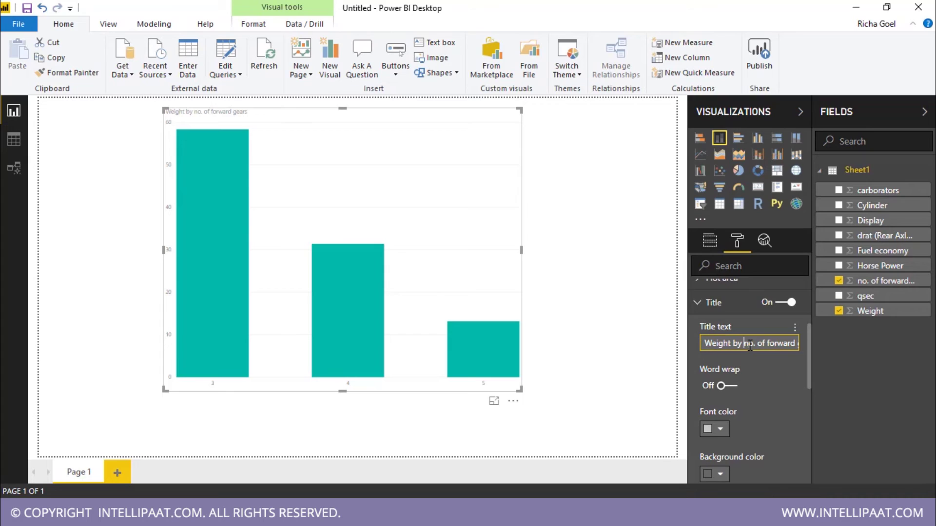
pyautogui.hotkey('ctrl', 'a')
pyautogui.write('Grap')
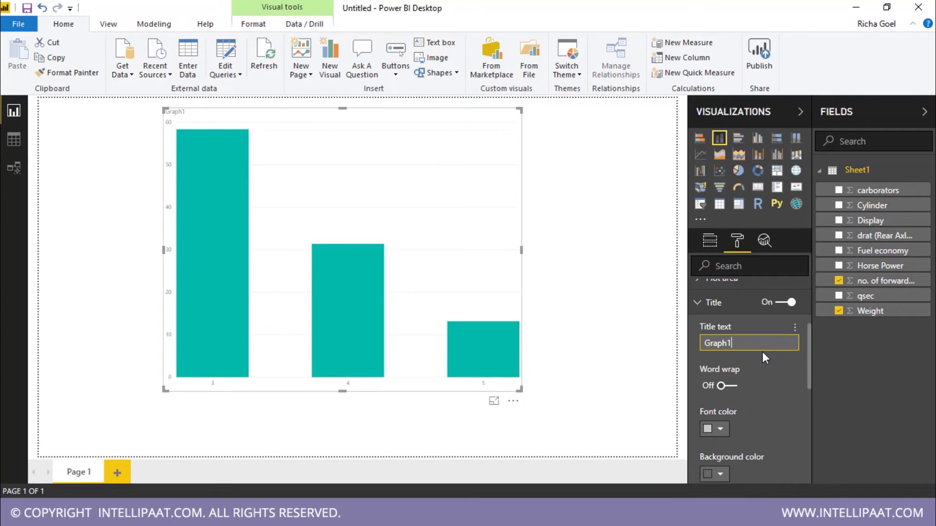
pyautogui.scroll(-2, 765, 377)
pyautogui.click(720, 361)
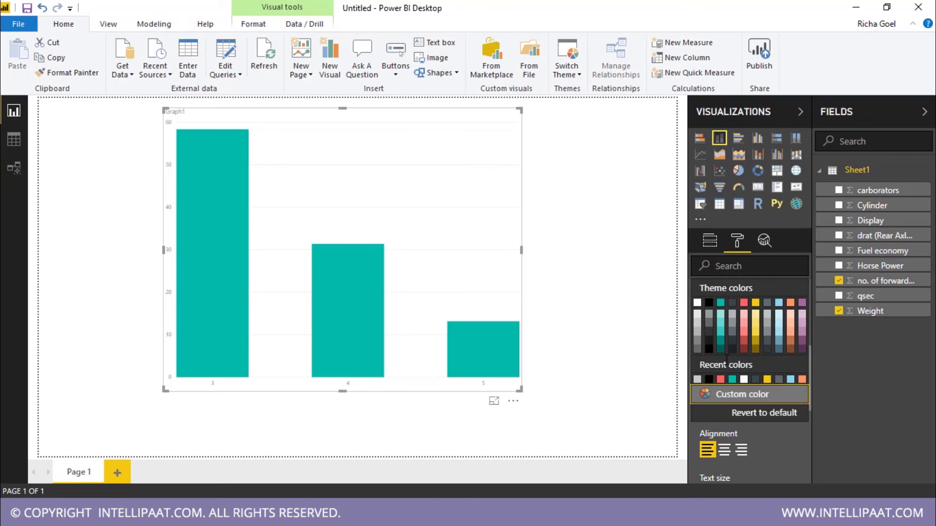
pyautogui.click(743, 347)
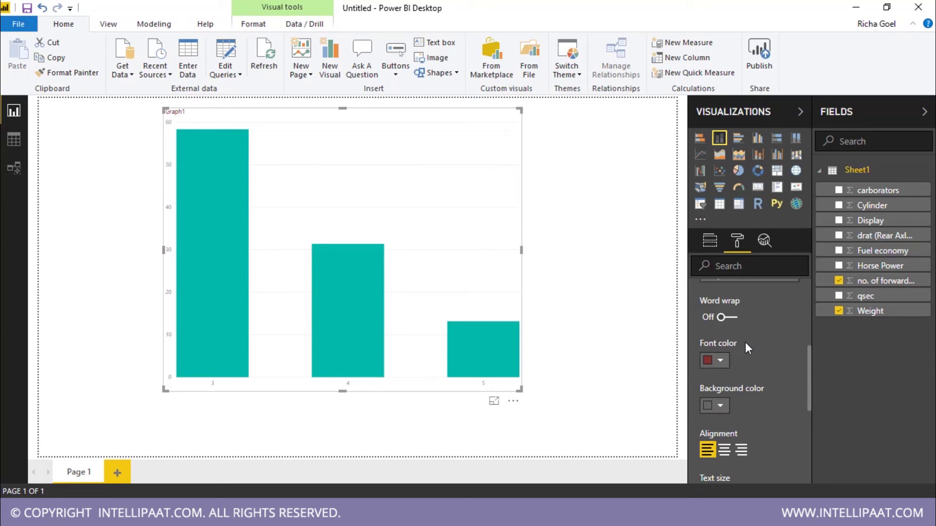
pyautogui.click(722, 363)
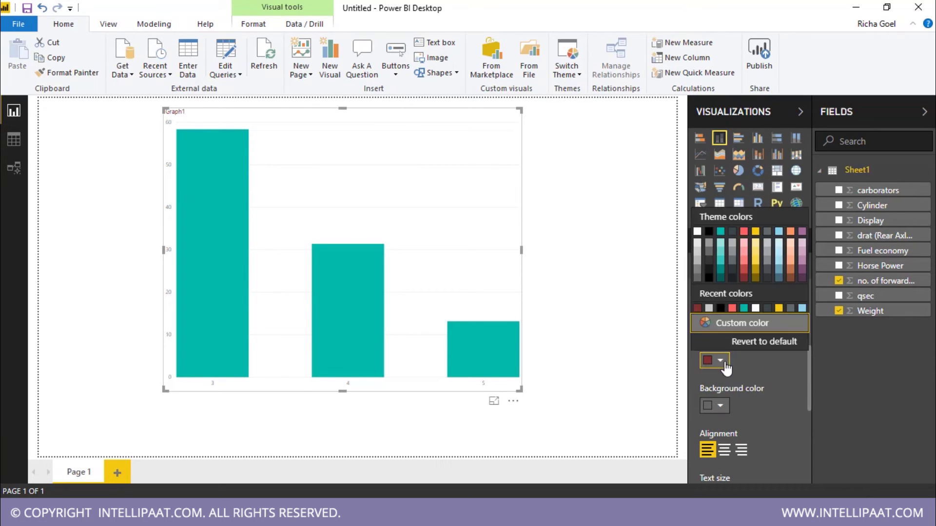
pyautogui.click(743, 271)
# Step: Centre the Graph1 title, raise its text size to 29, and turn on the chart border
pyautogui.scroll(-1, 755, 384)
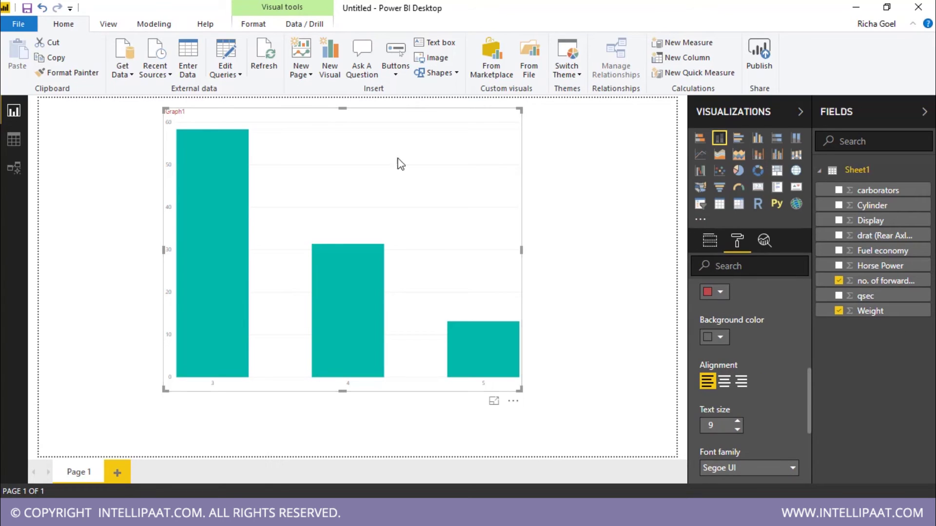
pyautogui.click(725, 382)
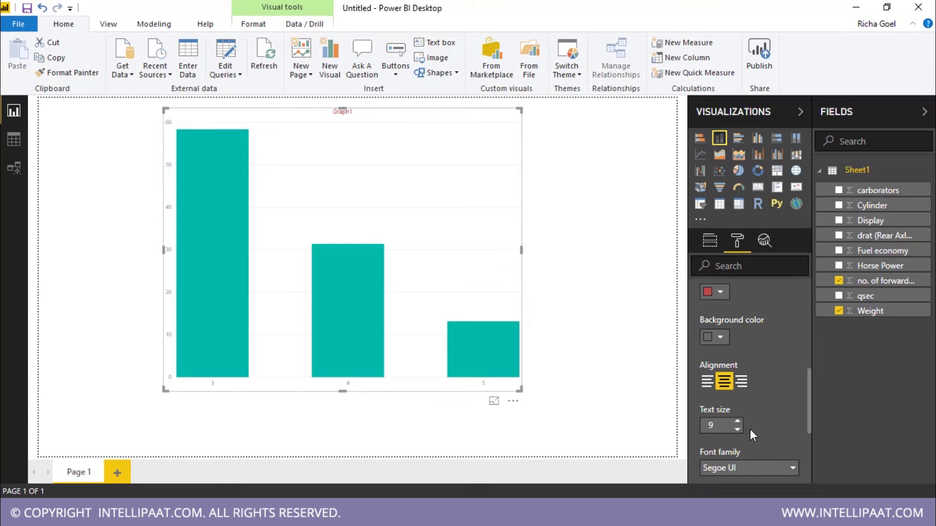
pyautogui.click(737, 422)
pyautogui.click(737, 422)
pyautogui.click(737, 421)
pyautogui.click(737, 421)
pyautogui.click(737, 421)
pyautogui.click(737, 422)
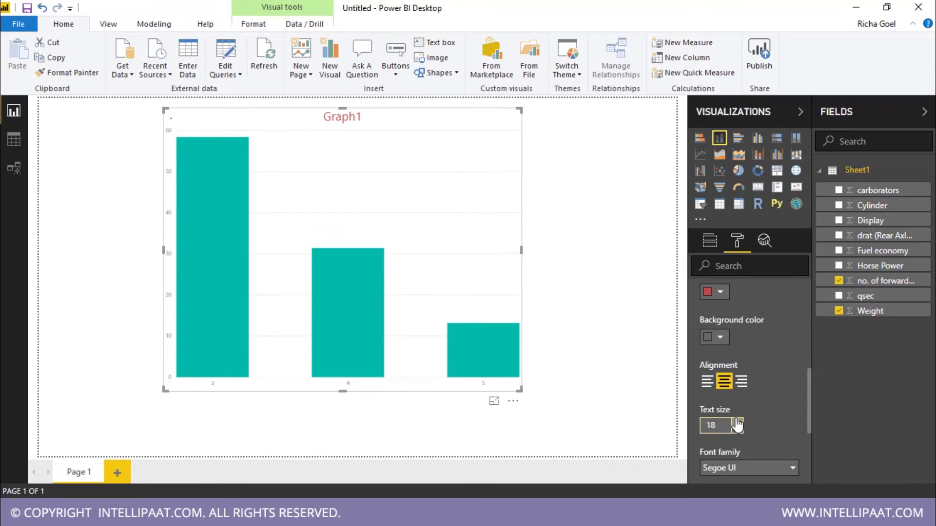
pyautogui.click(737, 422)
pyautogui.scroll(-5, 784, 387)
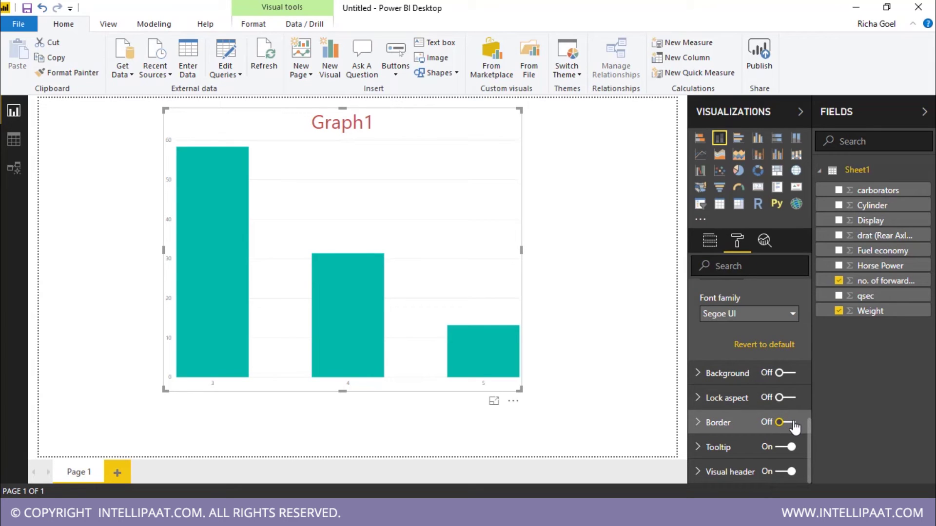
pyautogui.click(787, 422)
pyautogui.scroll(6, 778, 382)
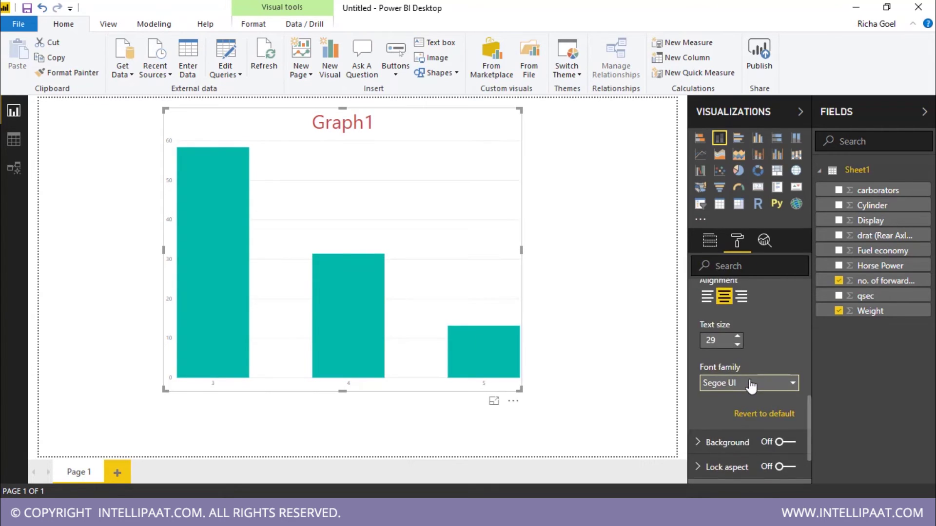
pyautogui.scroll(3, 776, 379)
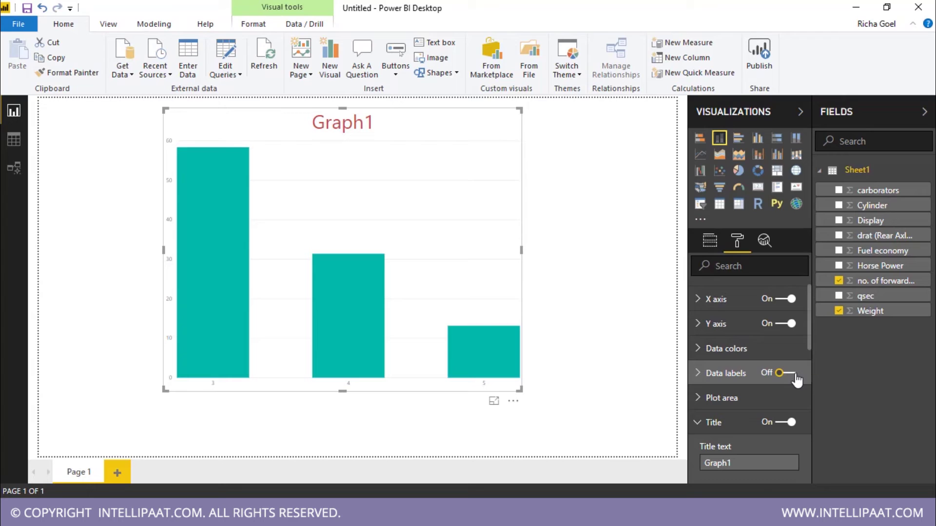
# Step: Turn on data labels so the Graph1 bars read 58, 31 and 13
pyautogui.click(780, 374)
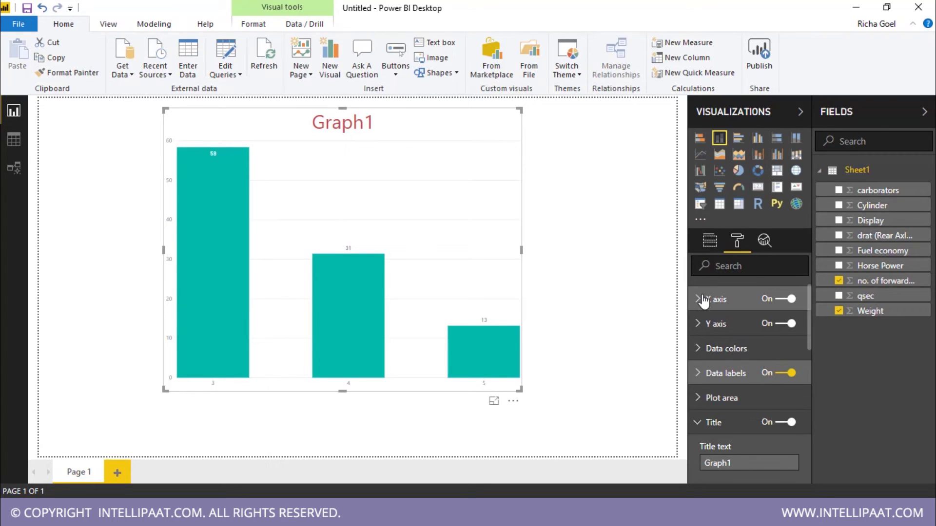
pyautogui.moveTo(222, 202)
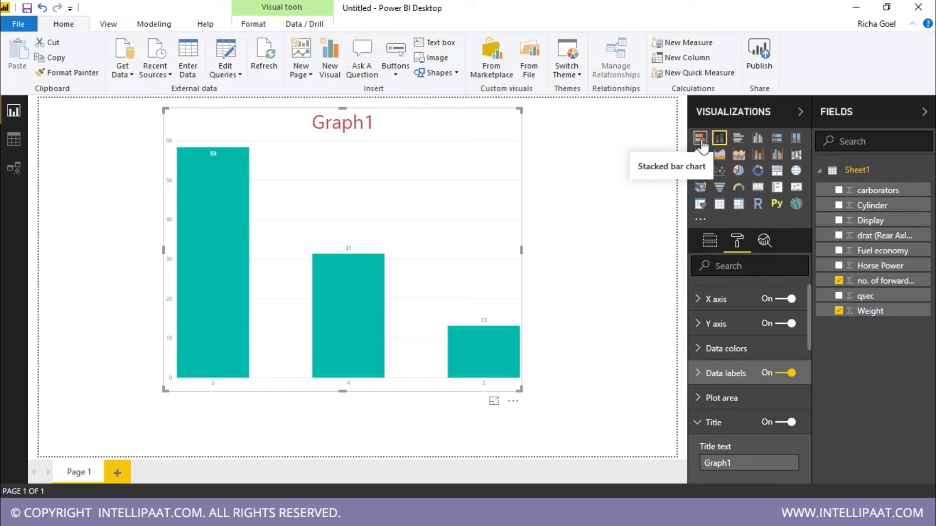
# Step: Try Graph1 as a stacked bar, 100% stacked bar, and line chart
pyautogui.click(701, 140)
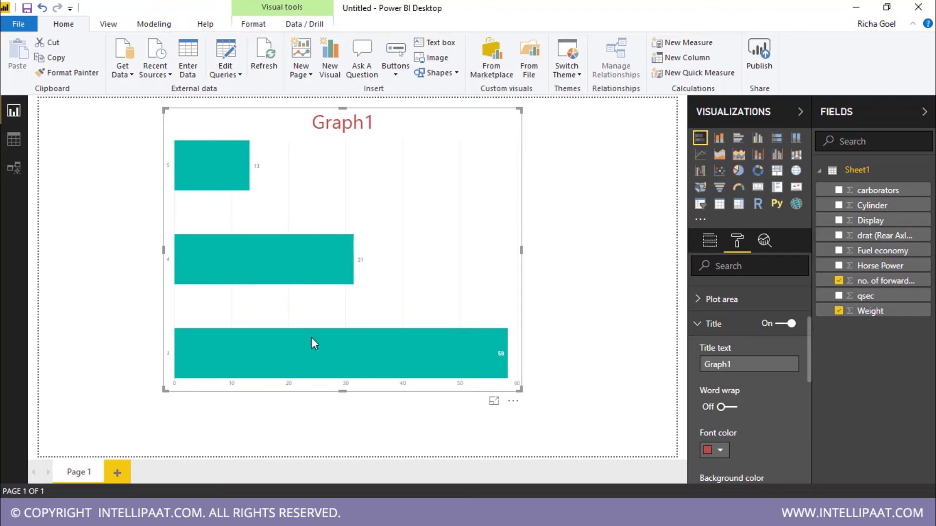
pyautogui.click(779, 140)
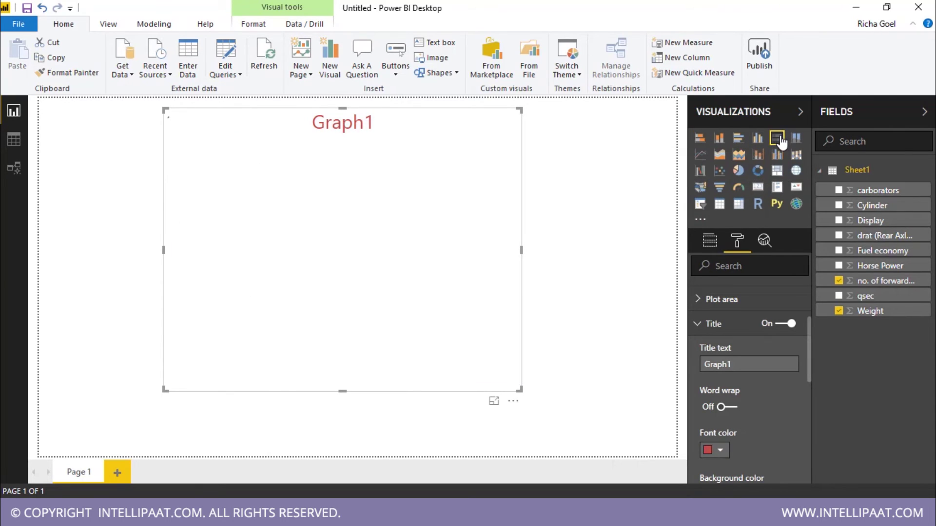
pyautogui.moveTo(387, 346)
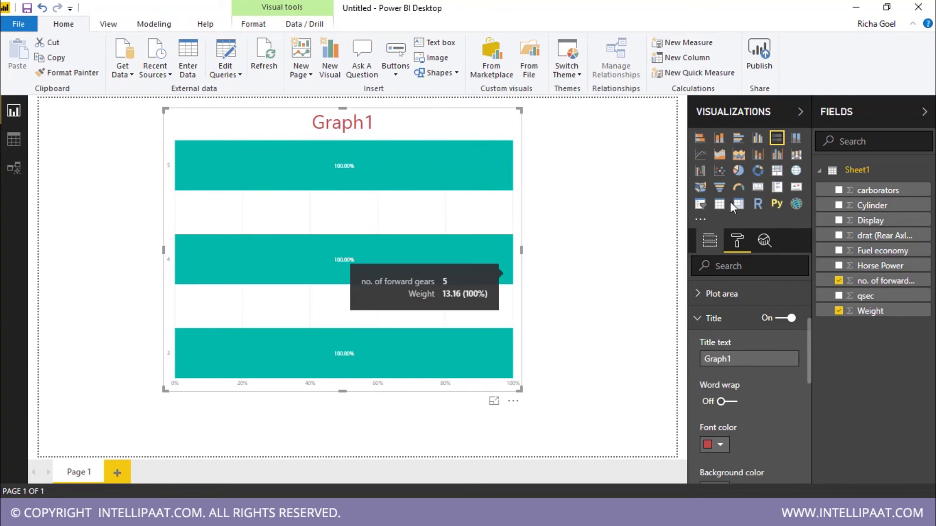
pyautogui.click(700, 155)
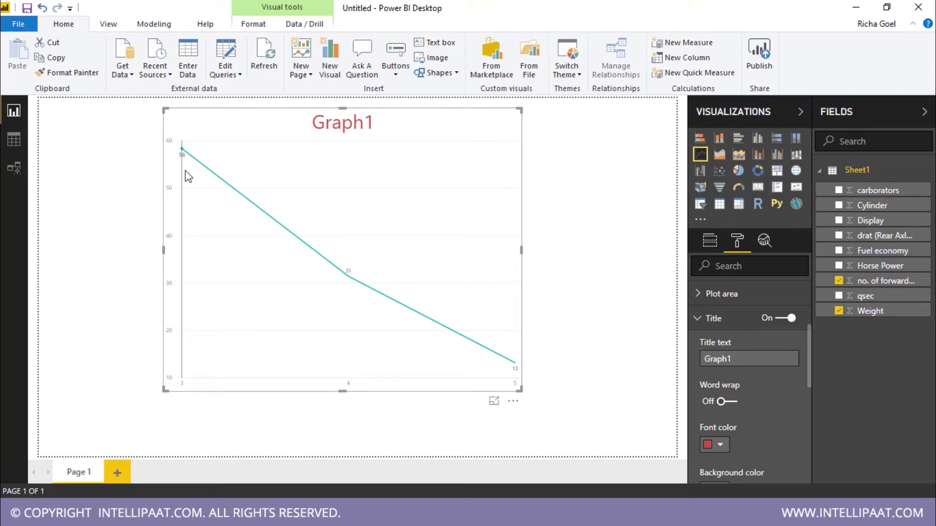
pyautogui.moveTo(184, 154)
pyautogui.moveTo(368, 287)
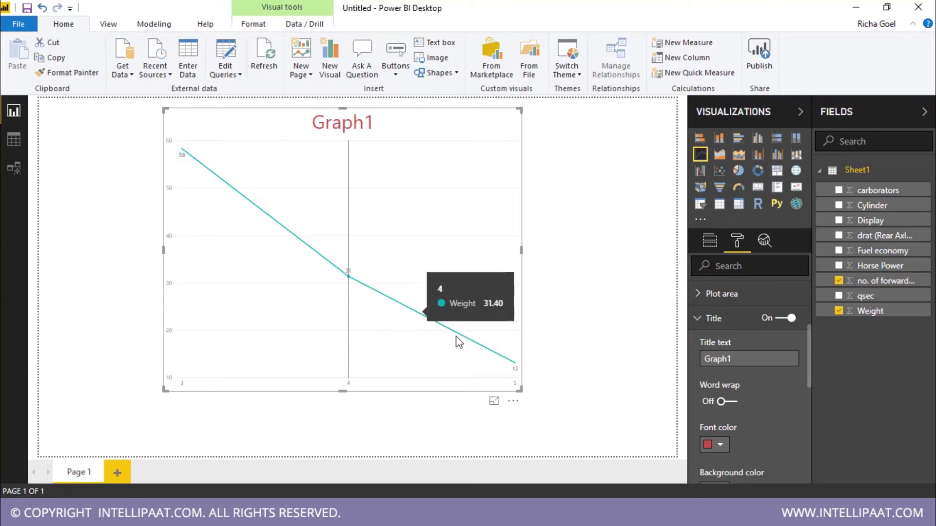
pyautogui.moveTo(515, 369)
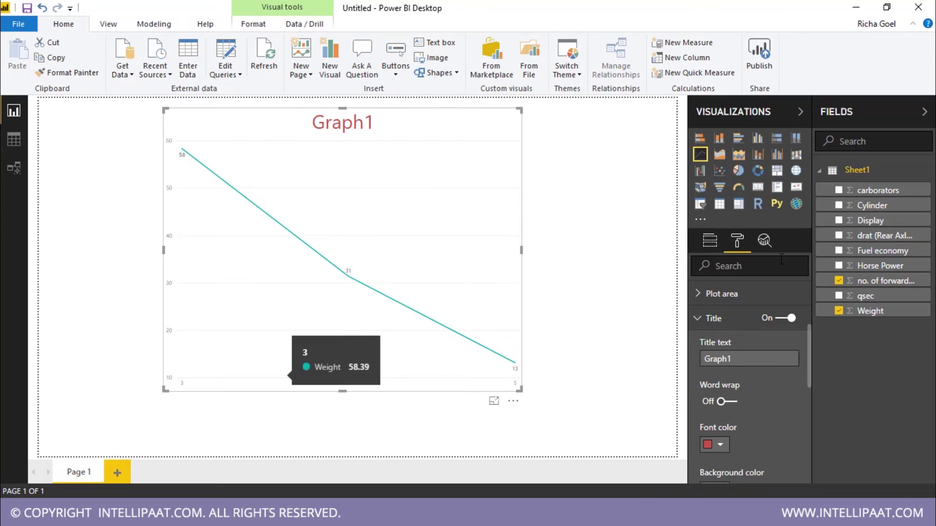
# Step: Try an area chart, then settle on a line and stacked column chart
pyautogui.click(719, 155)
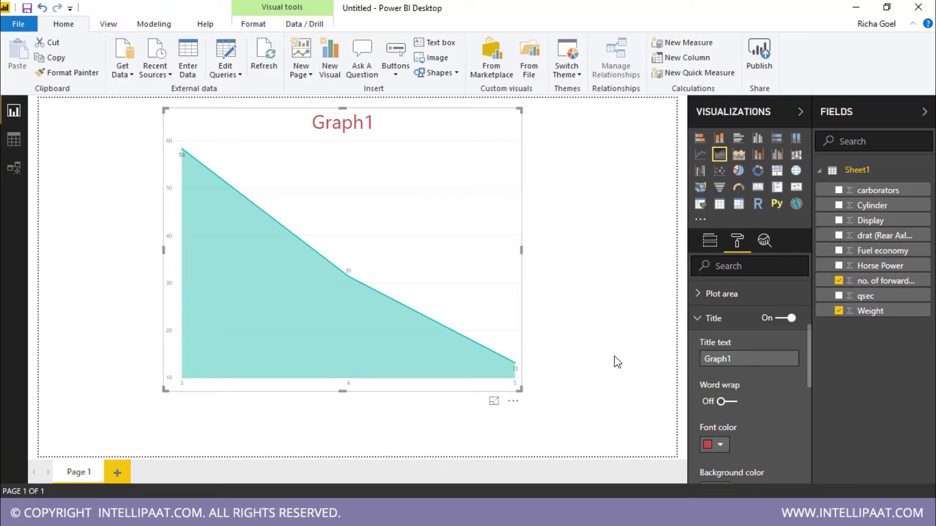
pyautogui.click(709, 240)
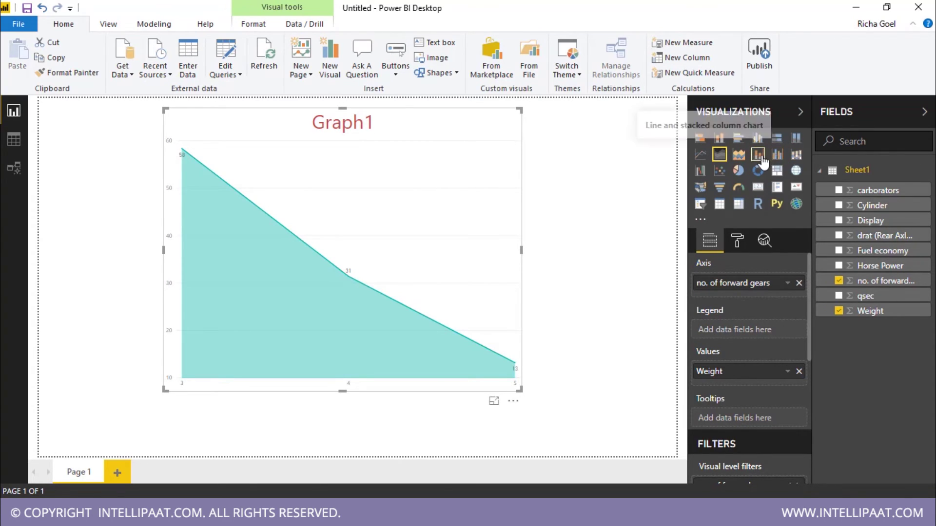
pyautogui.click(759, 156)
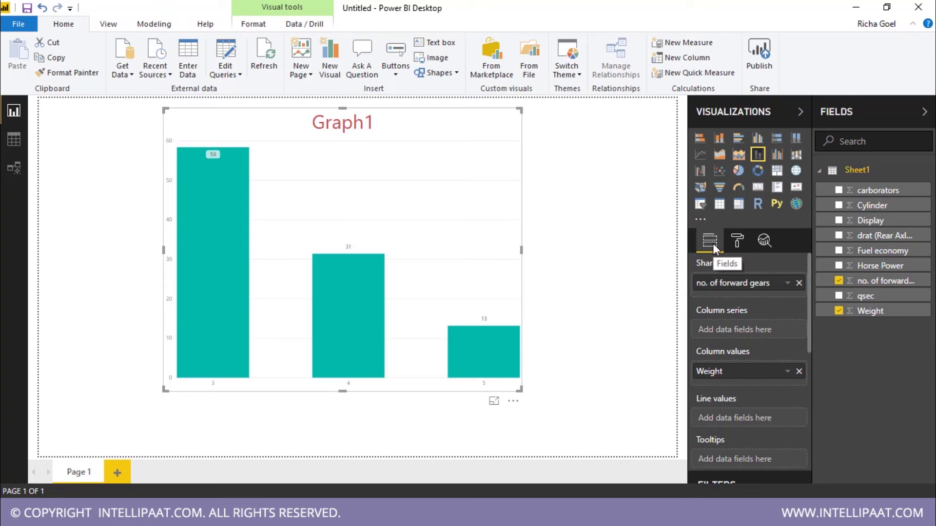
pyautogui.scroll(-1, 775, 326)
pyautogui.scroll(-1, 775, 326)
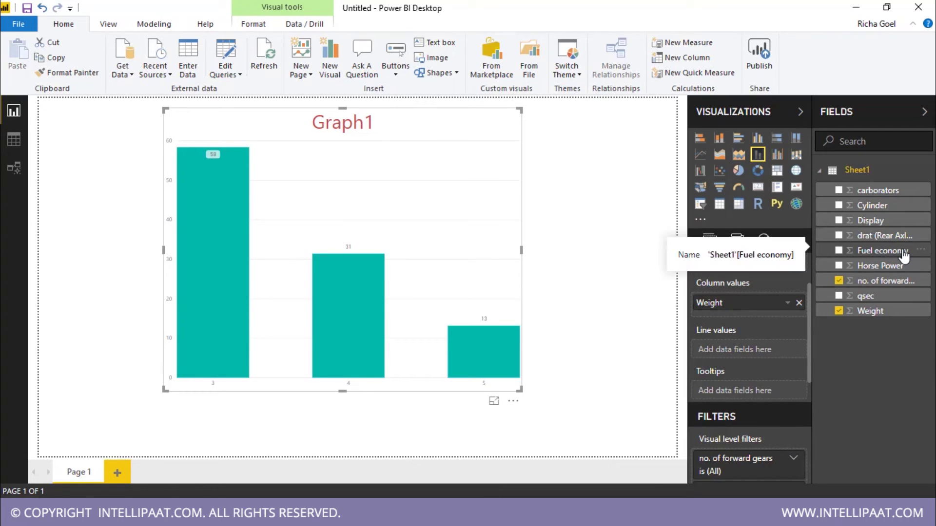
# Step: Add Fuel economy as Graph1's line values and Cylinder to its column values
pyautogui.moveTo(904, 254); pyautogui.dragTo(769, 356)
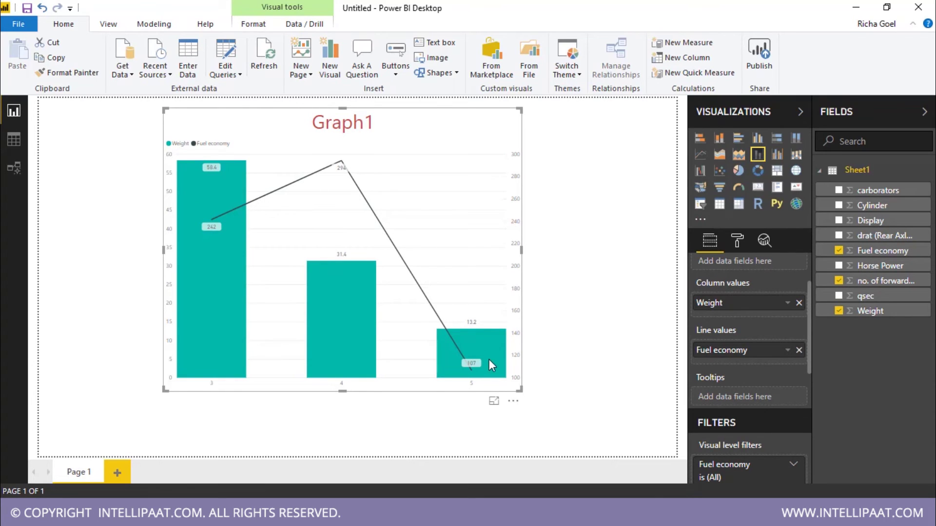
pyautogui.moveTo(398, 250)
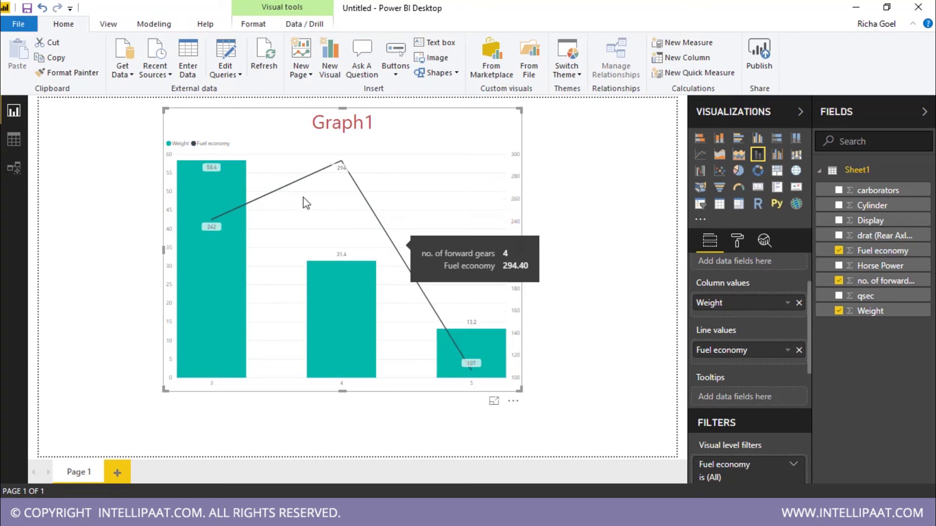
pyautogui.moveTo(226, 212)
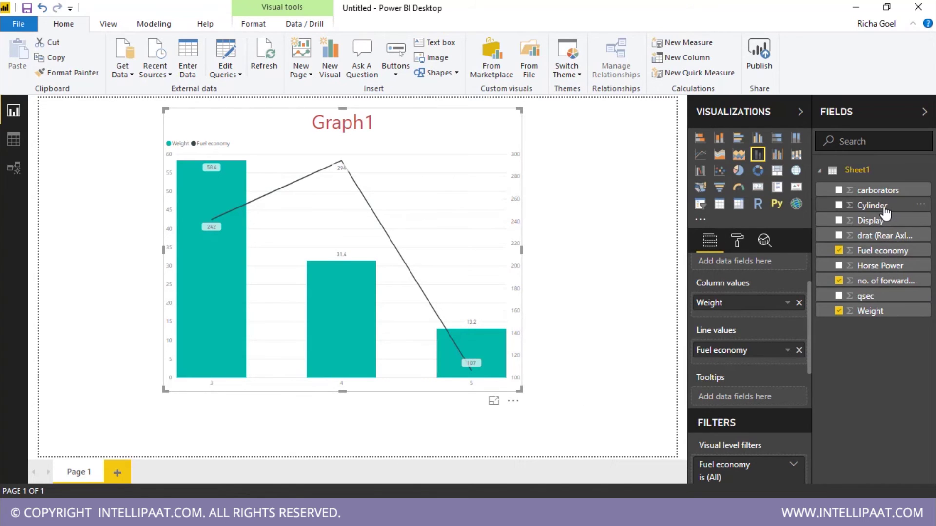
pyautogui.moveTo(884, 207); pyautogui.dragTo(760, 317)
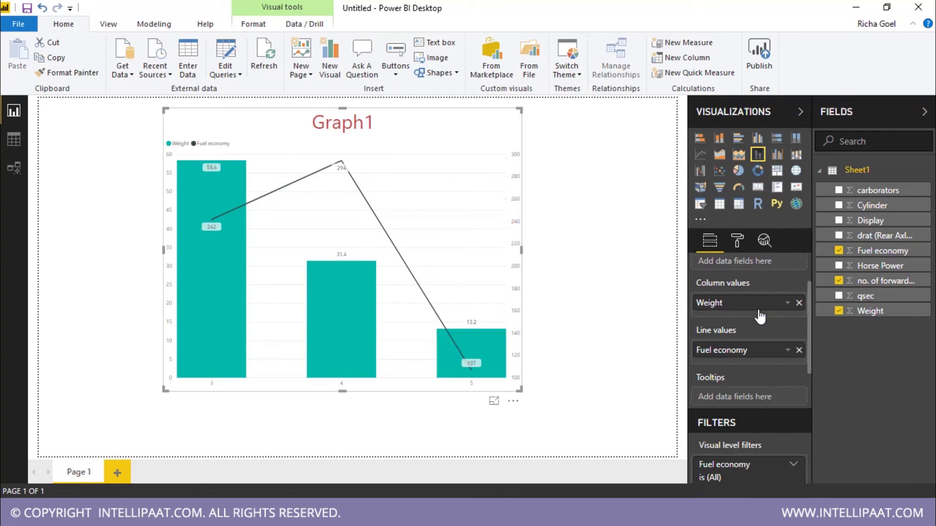
# Step: Shrink Graph1 and move it to the top-left corner of the page
pyautogui.moveTo(520, 390); pyautogui.dragTo(589, 441)
pyautogui.click(614, 448)
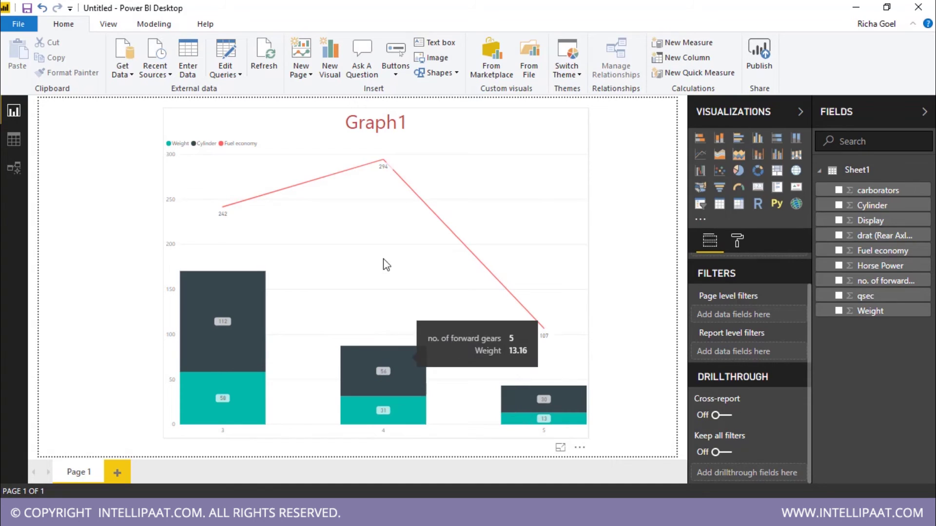
pyautogui.click(399, 177)
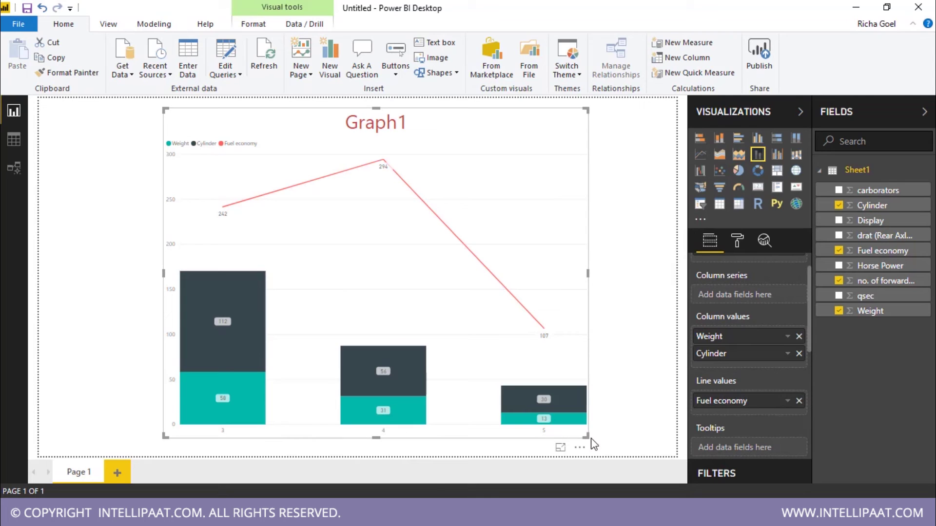
pyautogui.moveTo(583, 439); pyautogui.dragTo(480, 311)
pyautogui.moveTo(435, 114); pyautogui.dragTo(312, 104)
pyautogui.click(668, 268)
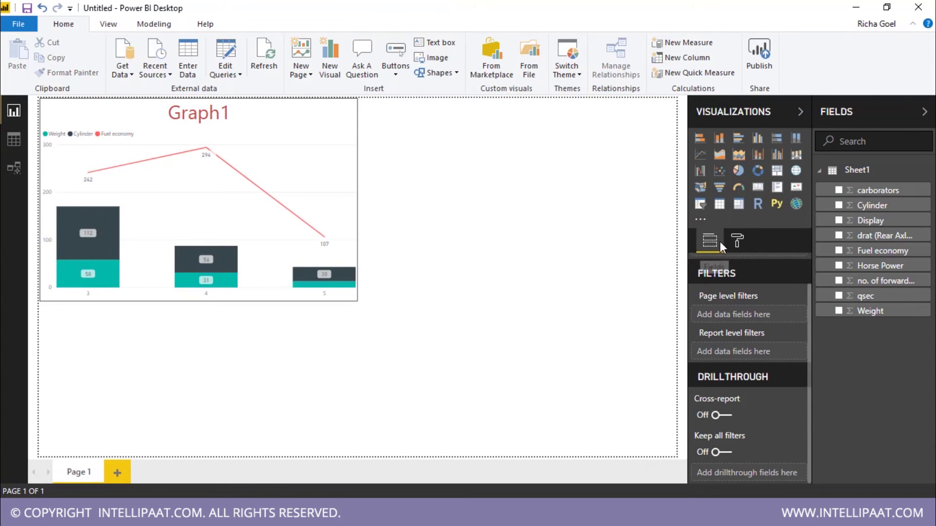
# Step: Add a KPI visual beside Graph1 with Fuel economy as indicator and Horse Power as trend axis
pyautogui.click(796, 187)
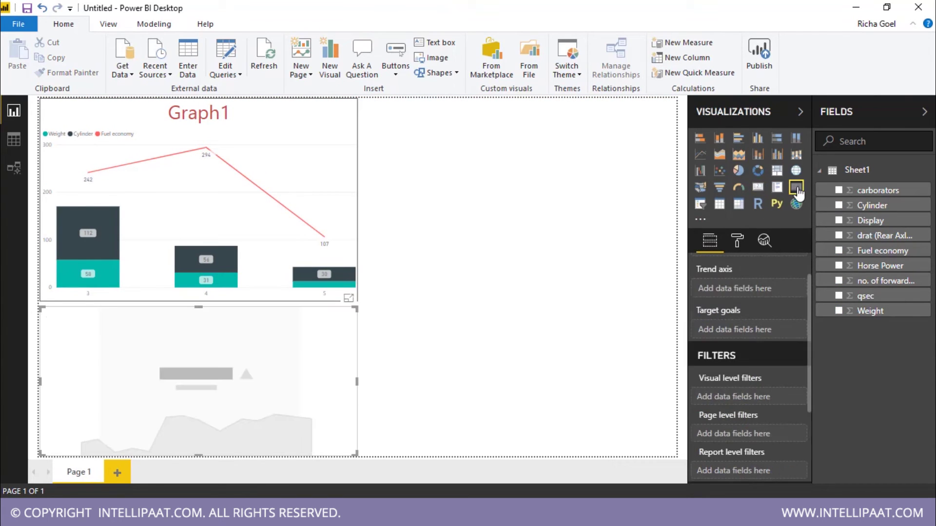
pyautogui.moveTo(582, 237); pyautogui.dragTo(586, 154)
pyautogui.click(600, 326)
pyautogui.click(588, 230)
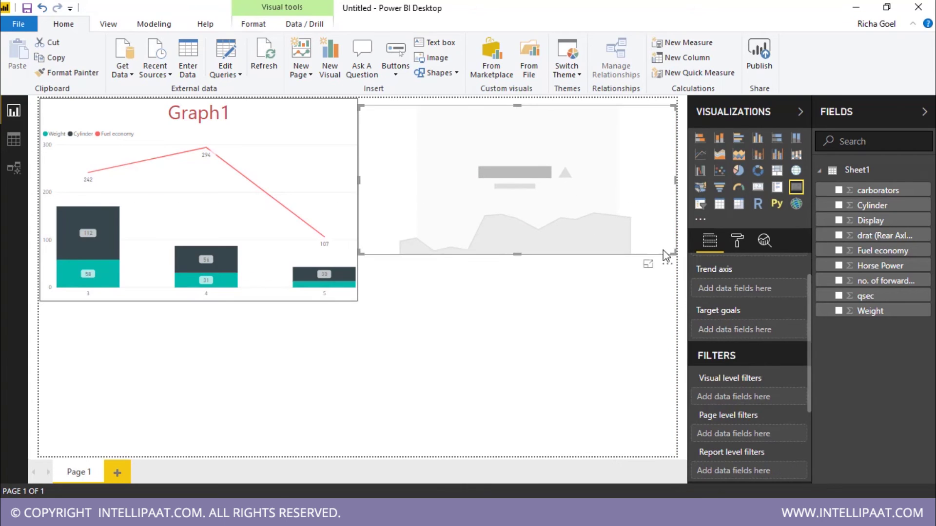
pyautogui.scroll(1, 746, 302)
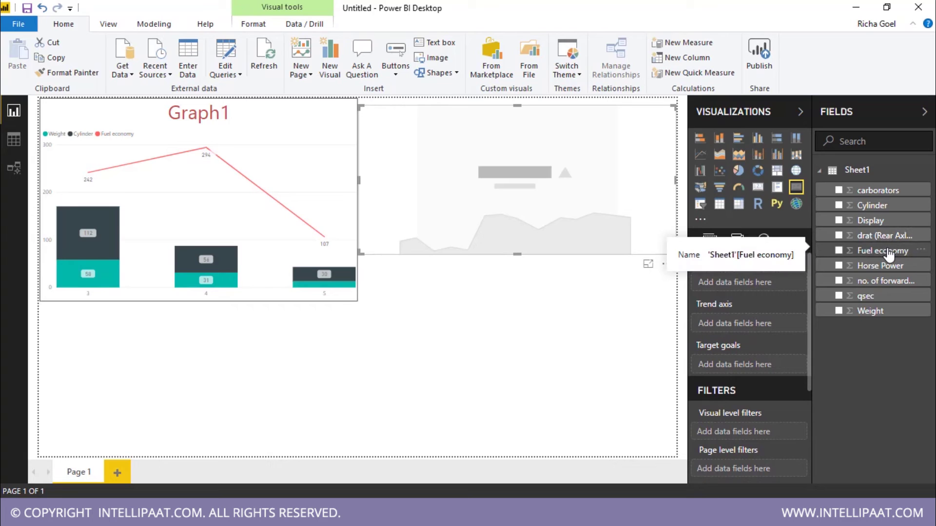
pyautogui.moveTo(882, 258); pyautogui.dragTo(772, 286)
pyautogui.moveTo(877, 266); pyautogui.dragTo(772, 331)
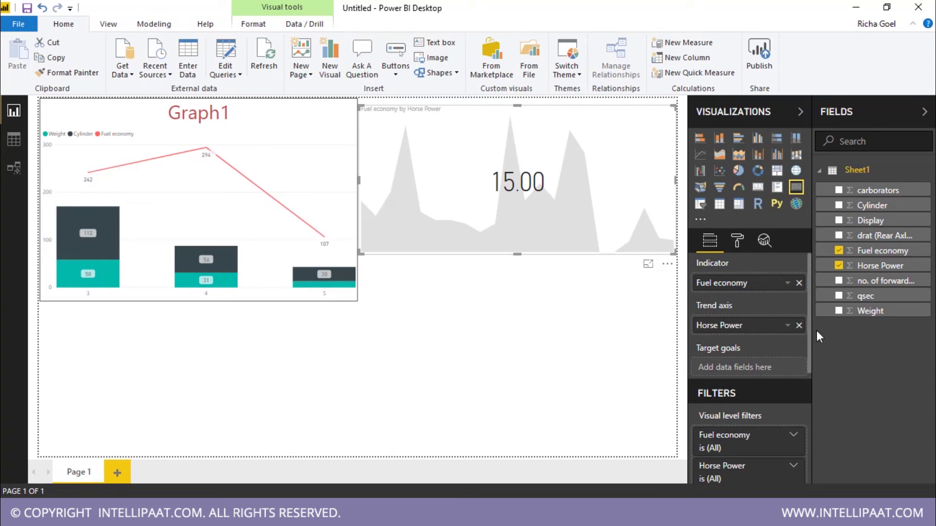
pyautogui.click(787, 325)
pyautogui.click(787, 326)
pyautogui.scroll(-2, 750, 393)
pyautogui.click(734, 304)
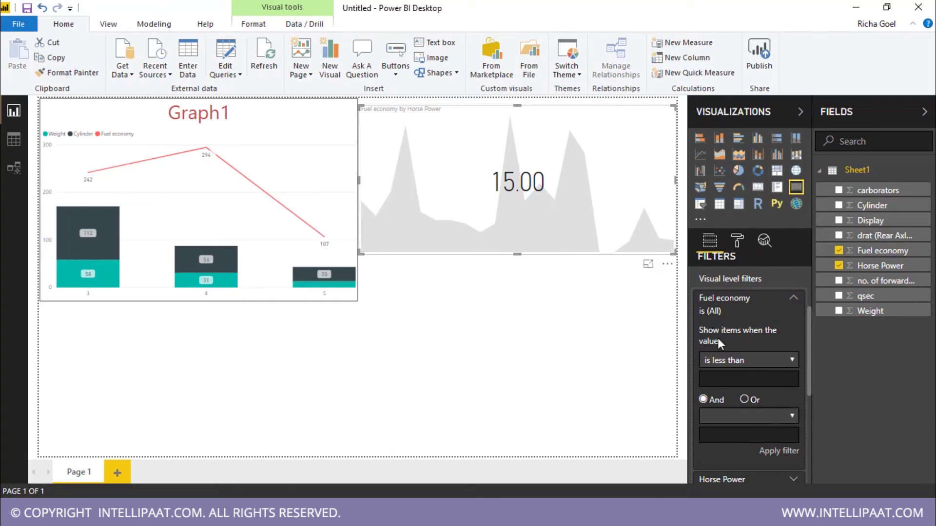
pyautogui.scroll(-5, 808, 402)
pyautogui.scroll(4, 808, 403)
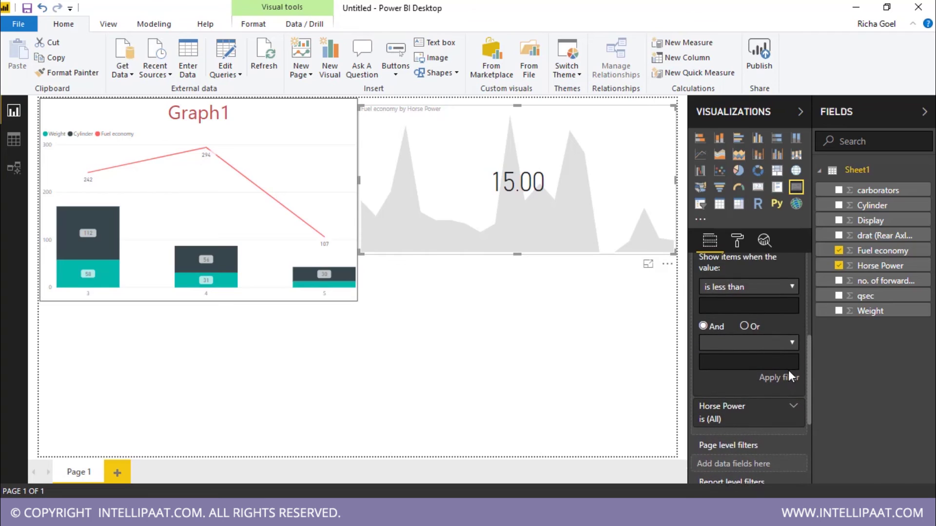
pyautogui.click(776, 402)
pyautogui.click(758, 328)
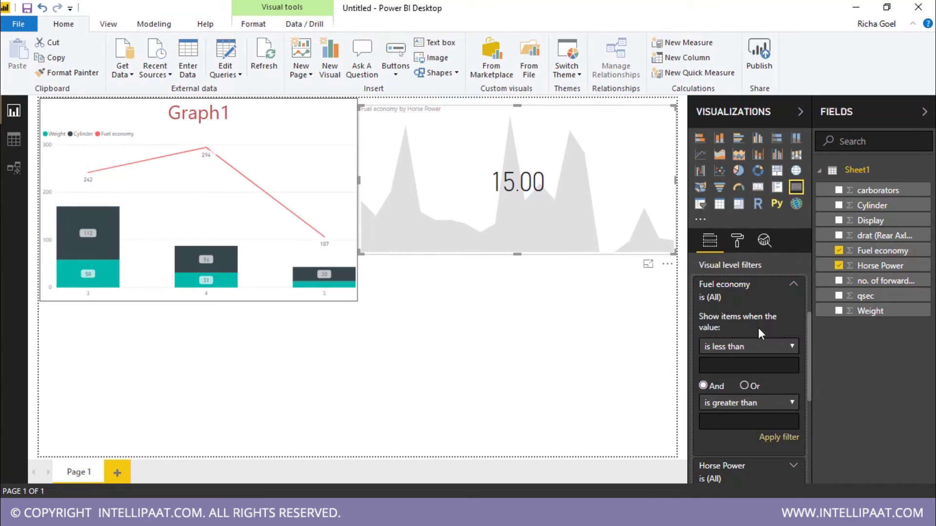
pyautogui.scroll(-2, 780, 378)
pyautogui.click(778, 373)
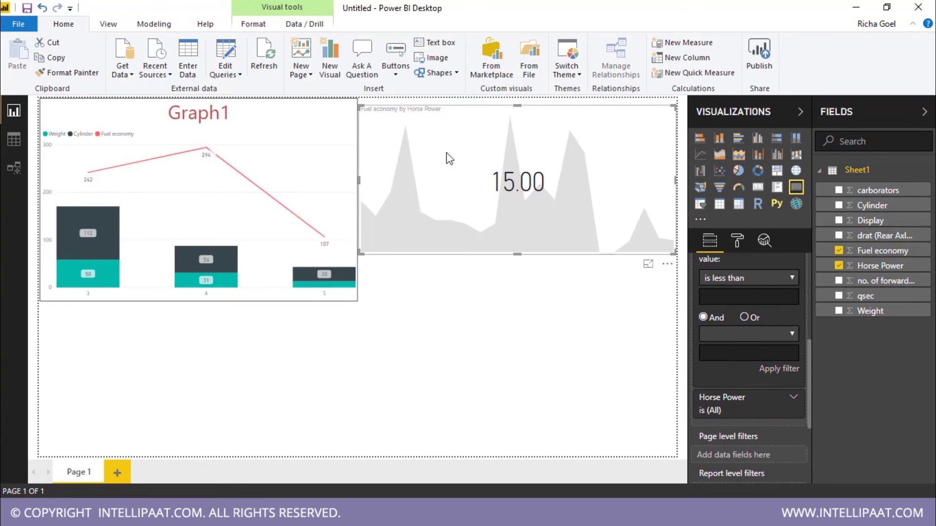
pyautogui.scroll(6, 763, 361)
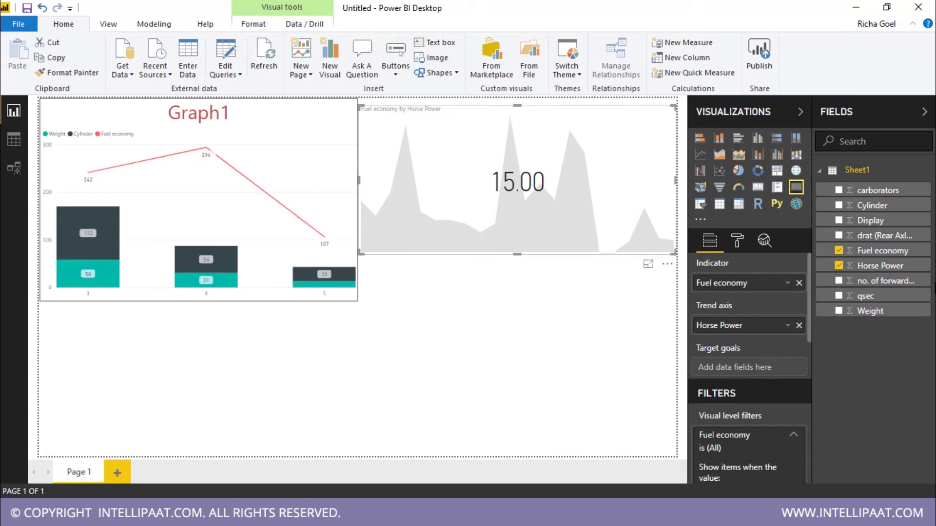
# Step: Try Average, Count and Standard deviation on the Fuel economy indicator, settling on Minimum (15.00)
pyautogui.click(788, 285)
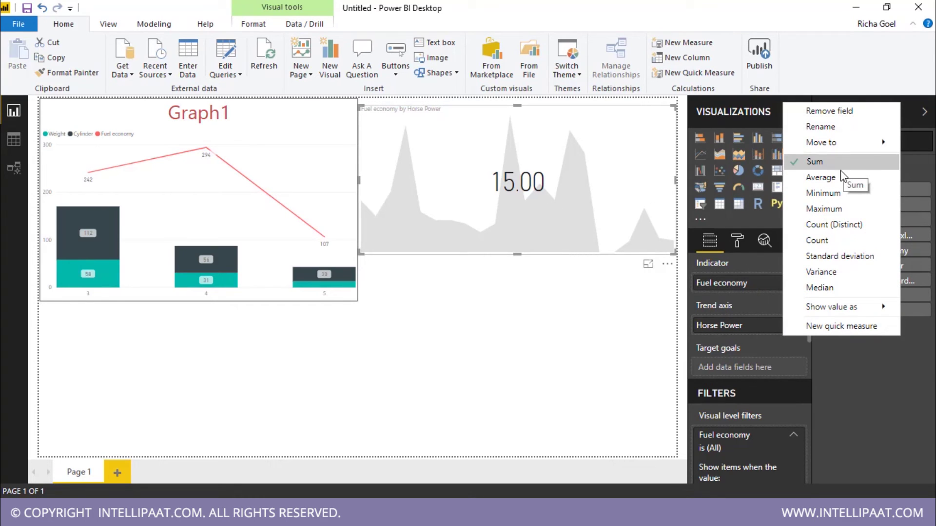
pyautogui.click(838, 176)
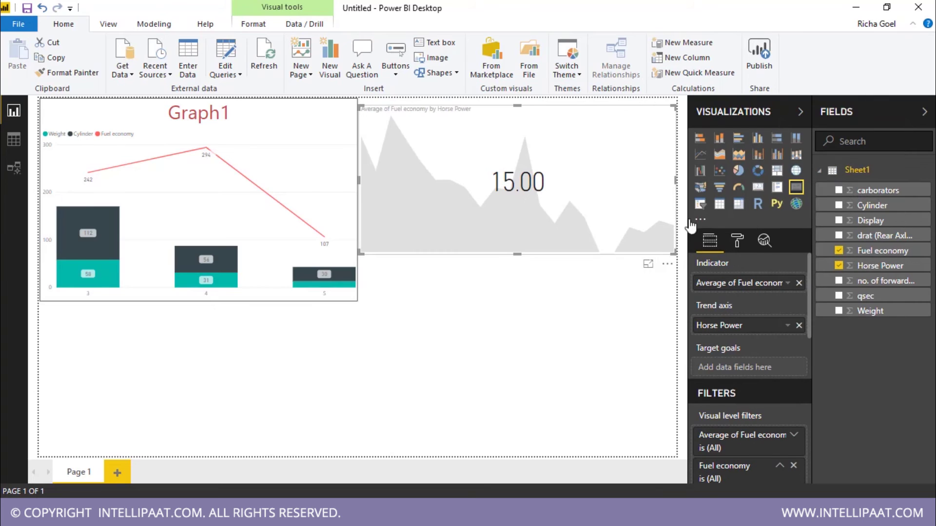
pyautogui.click(788, 325)
pyautogui.click(786, 289)
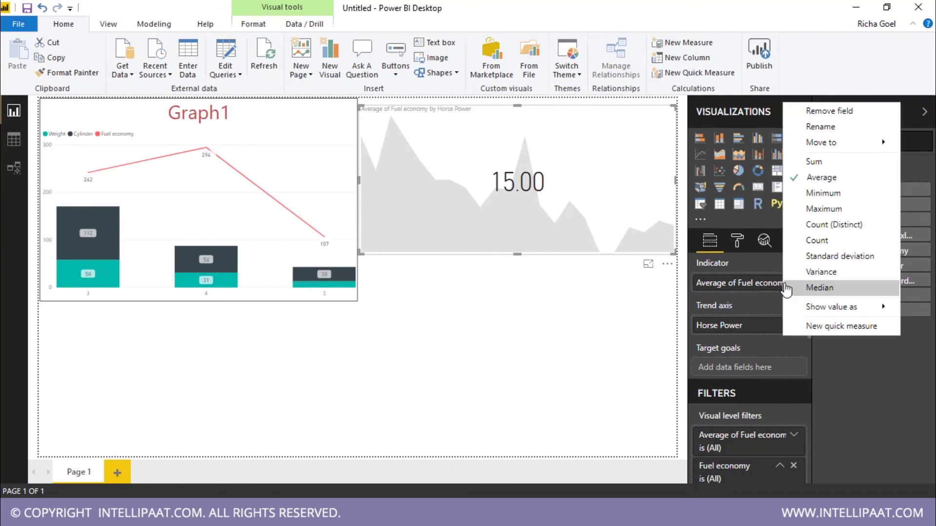
pyautogui.click(841, 234)
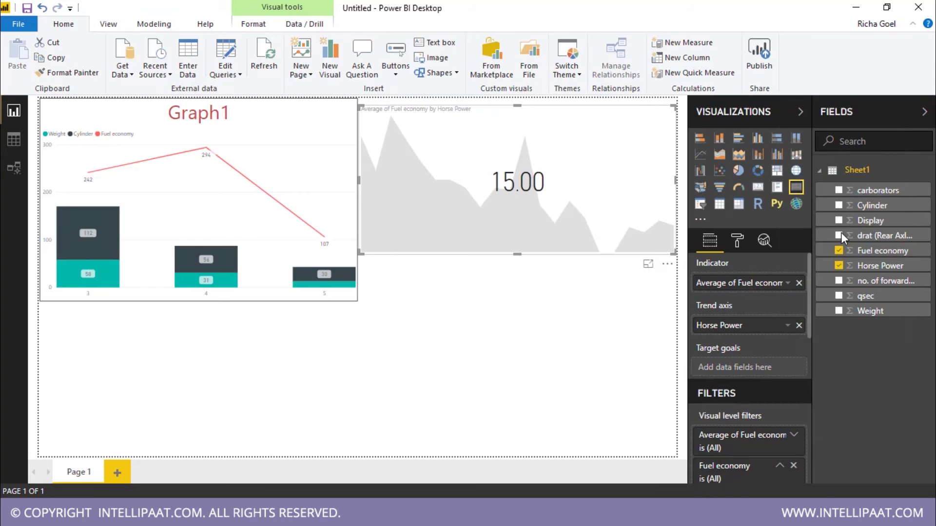
pyautogui.click(791, 285)
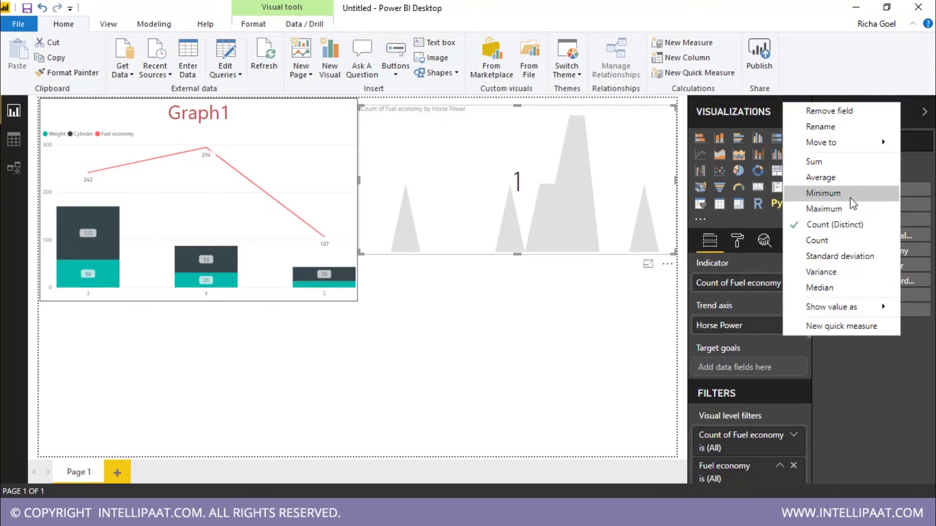
pyautogui.click(847, 259)
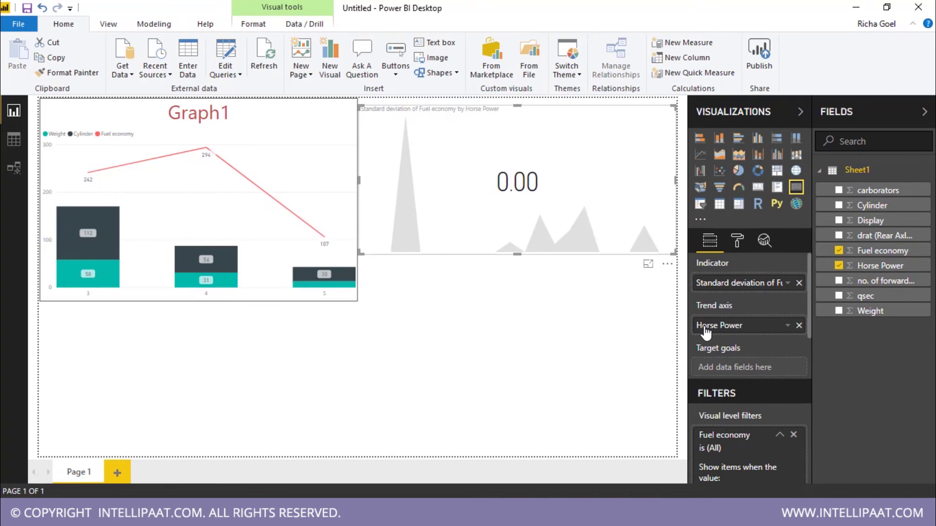
pyautogui.click(788, 283)
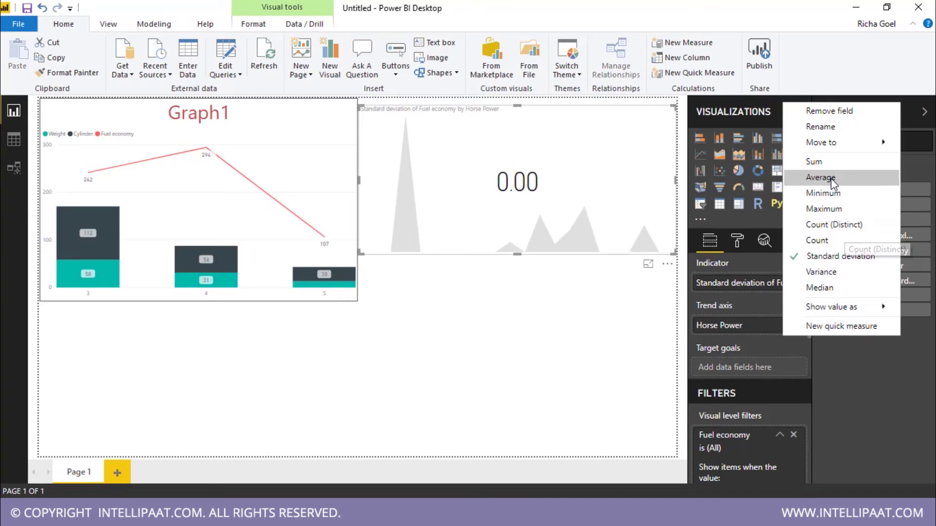
pyautogui.click(857, 240)
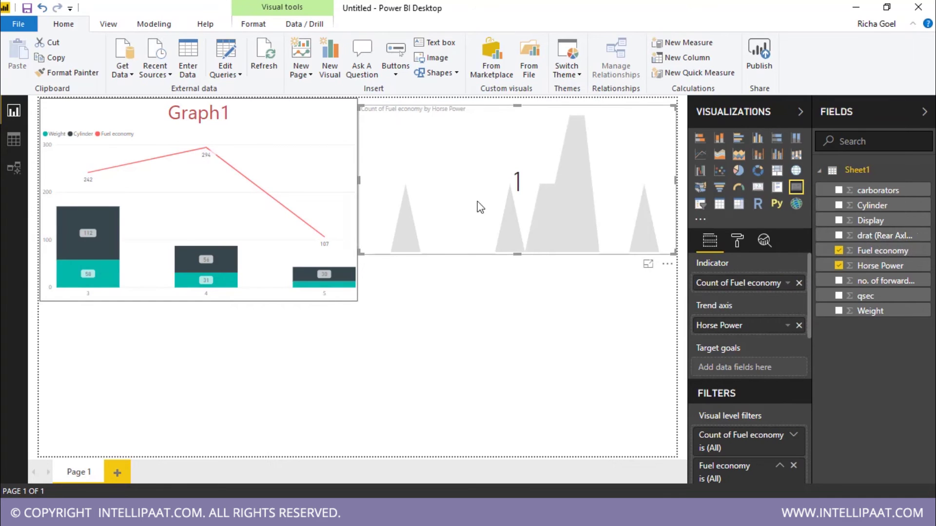
pyautogui.click(787, 283)
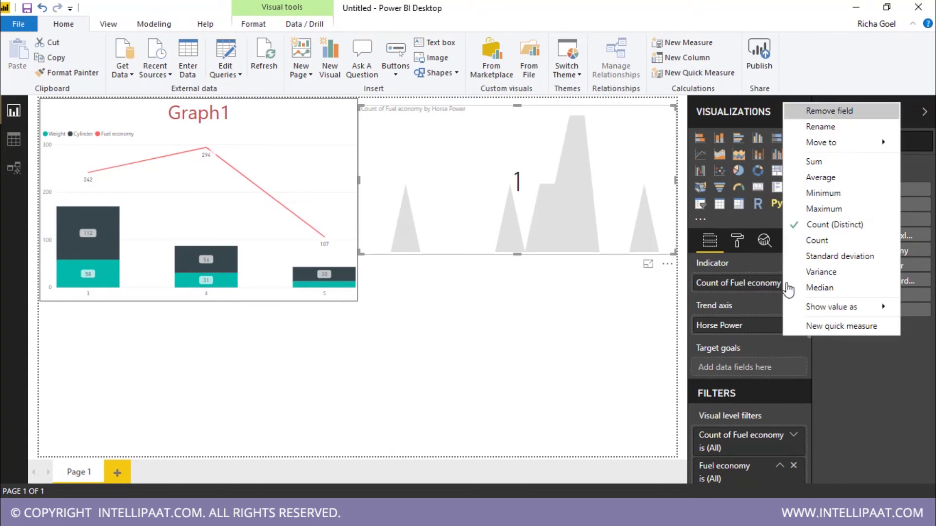
pyautogui.click(846, 191)
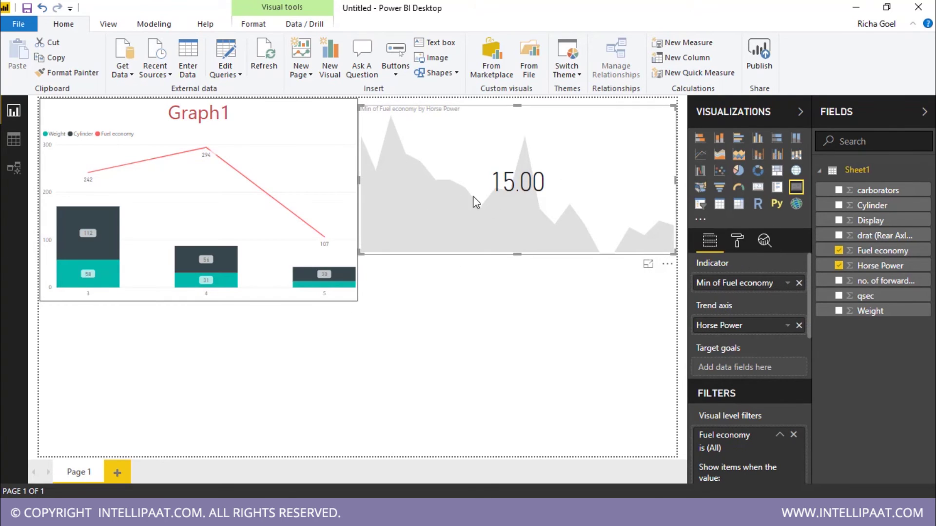
# Step: Turn the shrunken KPI into an enlarged pie chart and test cross-filtering on the 65 horse power slice
pyautogui.moveTo(673, 253); pyautogui.dragTo(590, 220)
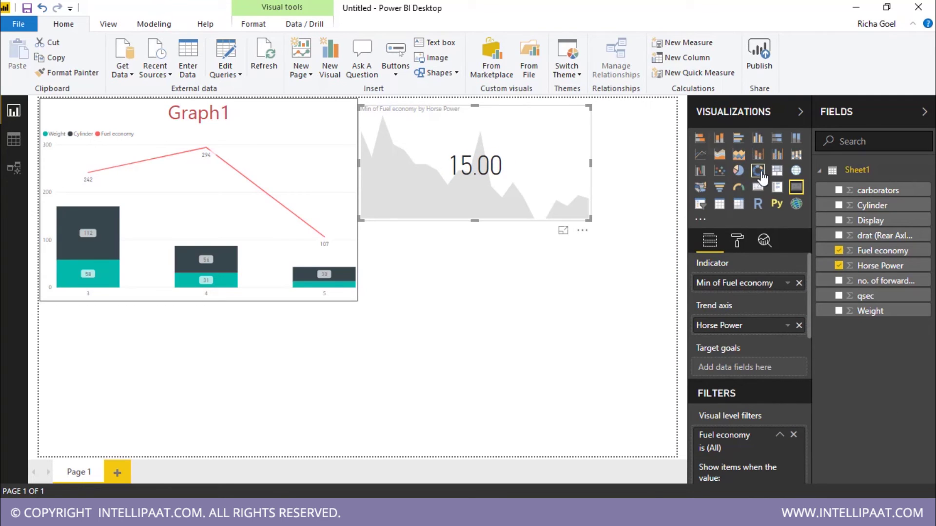
pyautogui.click(738, 172)
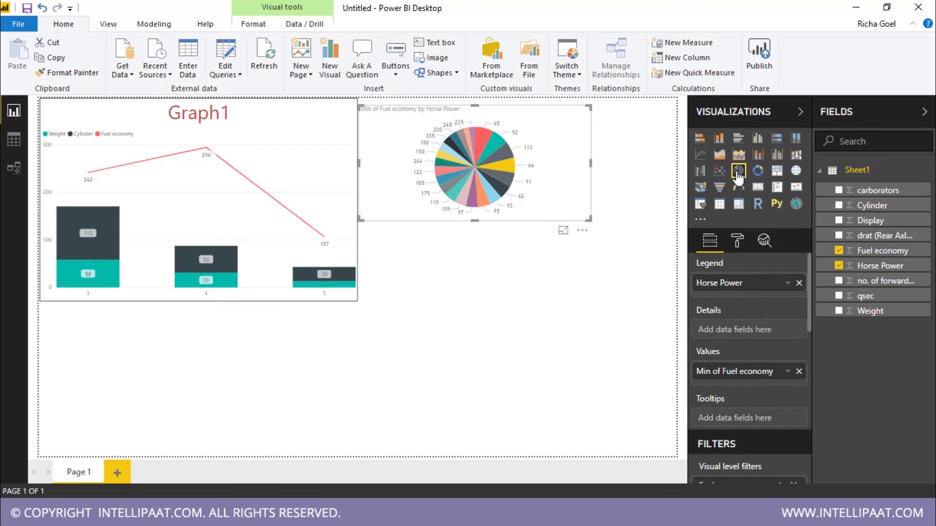
pyautogui.moveTo(590, 220); pyautogui.dragTo(645, 300)
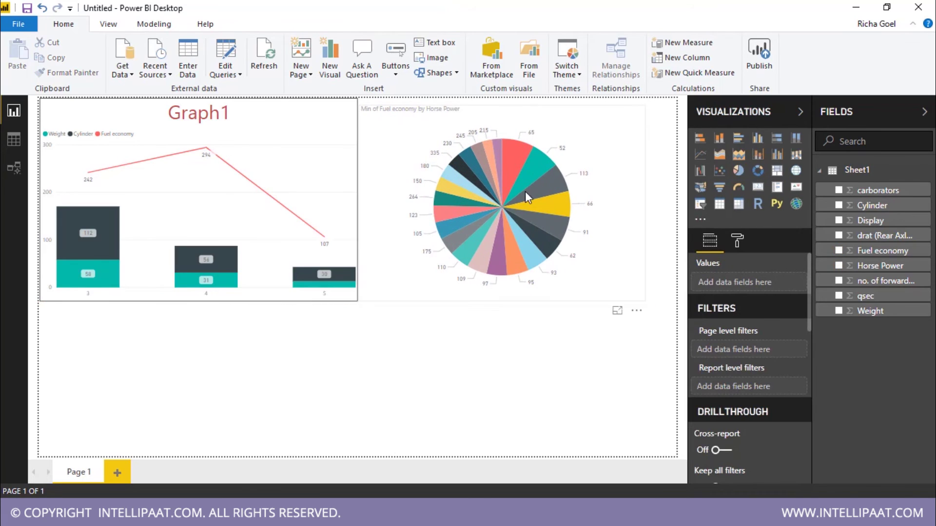
pyautogui.moveTo(541, 241)
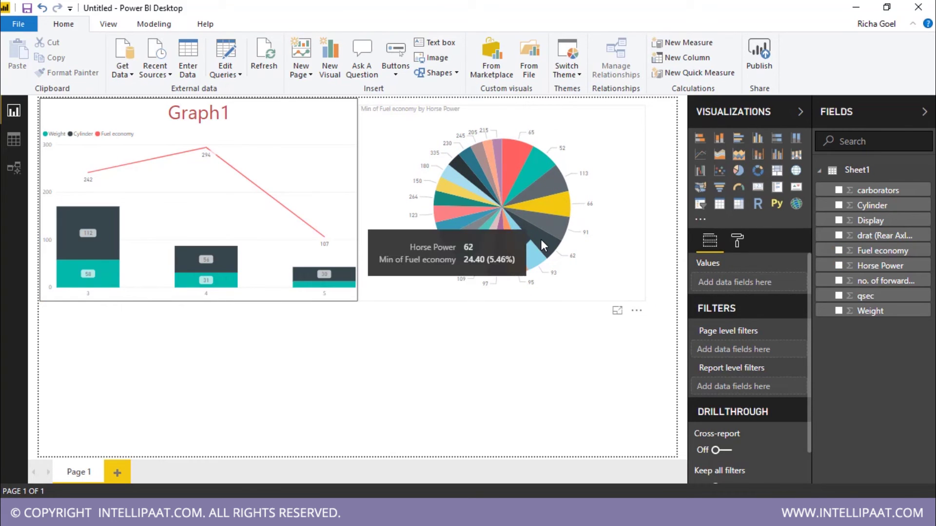
pyautogui.moveTo(472, 168)
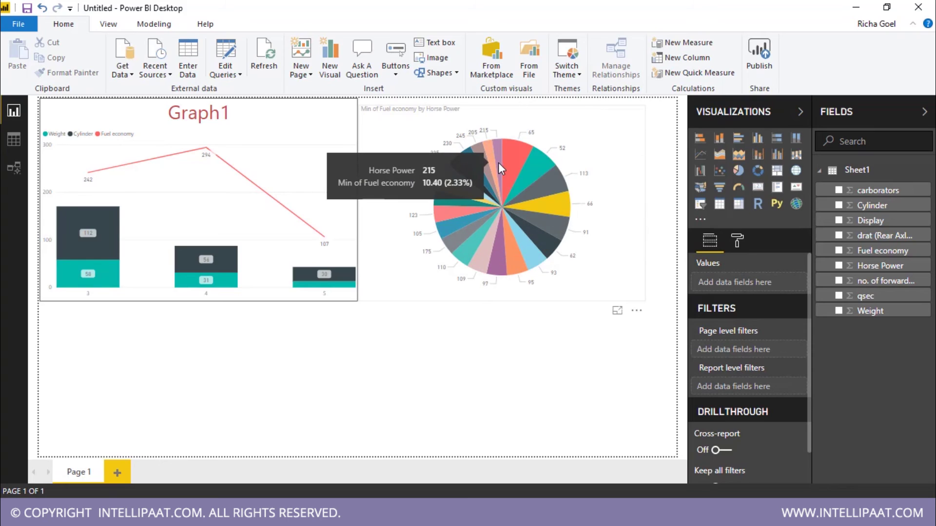
pyautogui.click(514, 154)
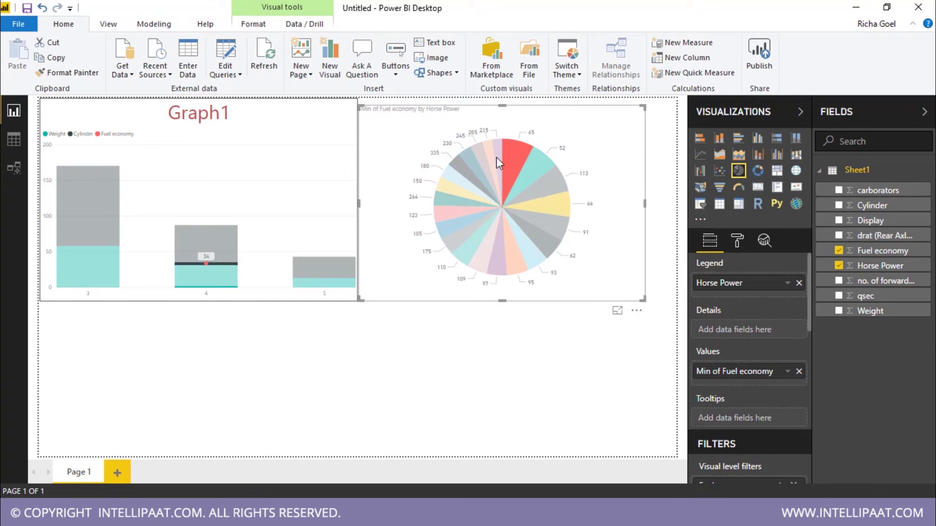
pyautogui.click(539, 295)
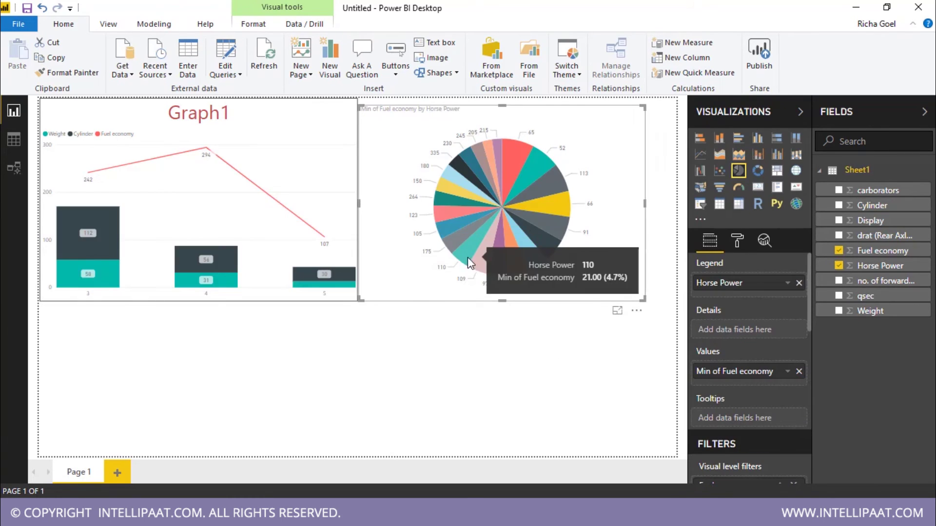
# Step: Shrink Graph1 into the top-left corner and enlarge the pie chart across the page
pyautogui.click(352, 298)
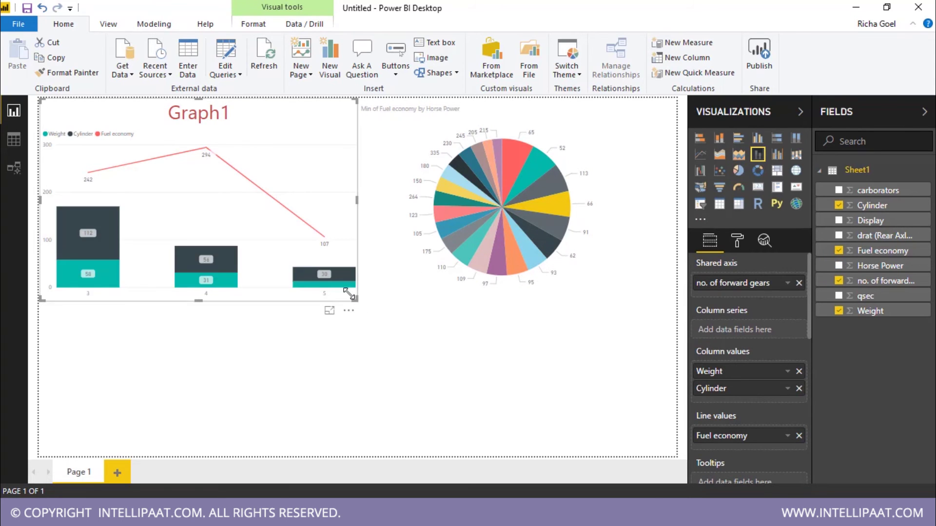
pyautogui.moveTo(358, 300); pyautogui.dragTo(203, 165)
pyautogui.moveTo(359, 301); pyautogui.dragTo(155, 440)
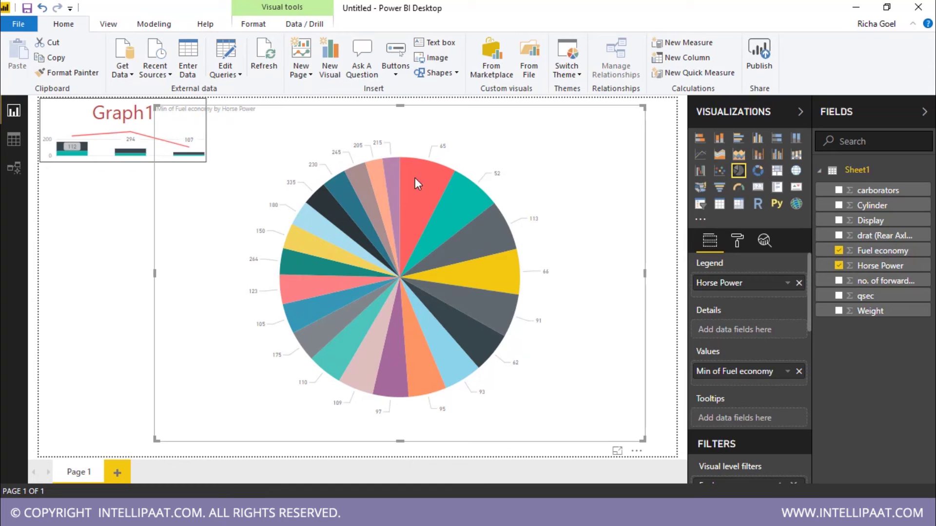
# Step: Convert the pie to a donut chart in the top-right area and enlarge Graph1 across the left
pyautogui.moveTo(424, 203)
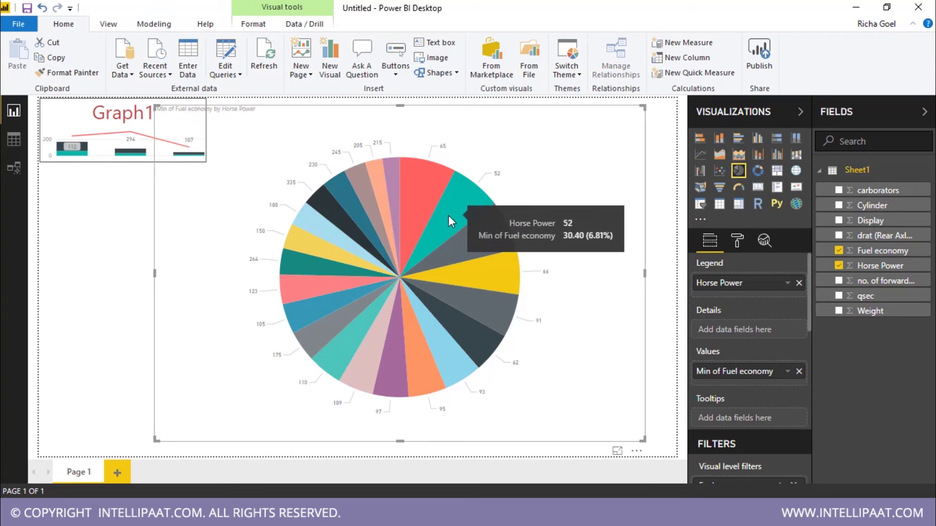
pyautogui.click(757, 171)
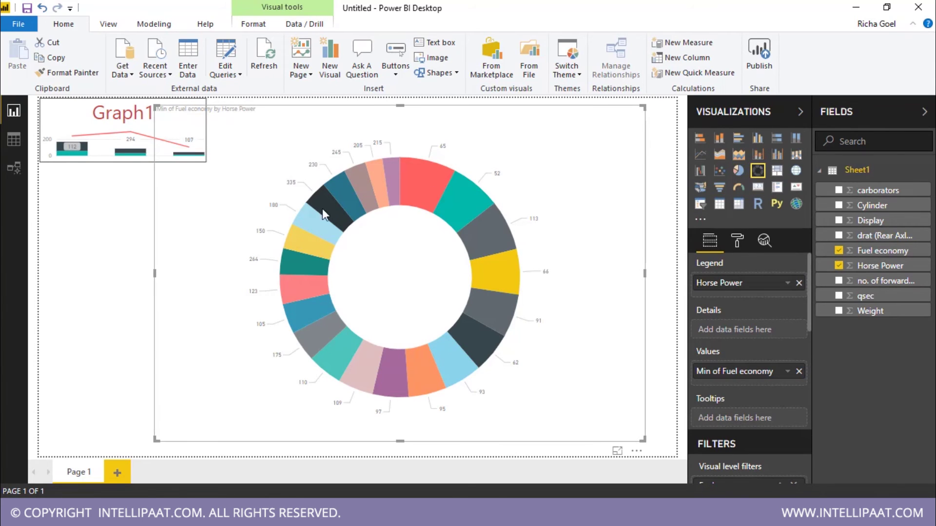
pyautogui.moveTo(534, 363); pyautogui.dragTo(564, 356)
pyautogui.moveTo(187, 433); pyautogui.dragTo(456, 282)
pyautogui.click(195, 154)
pyautogui.moveTo(195, 154); pyautogui.dragTo(455, 350)
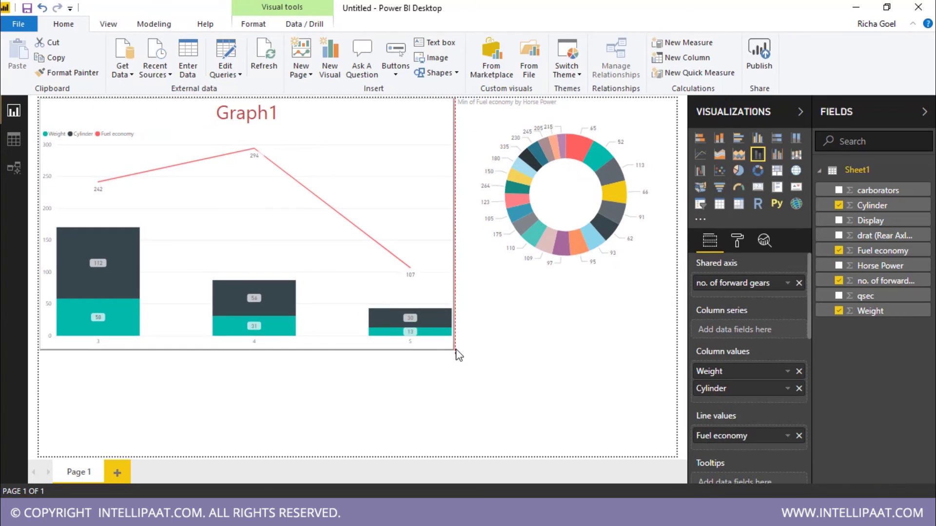
pyautogui.click(489, 358)
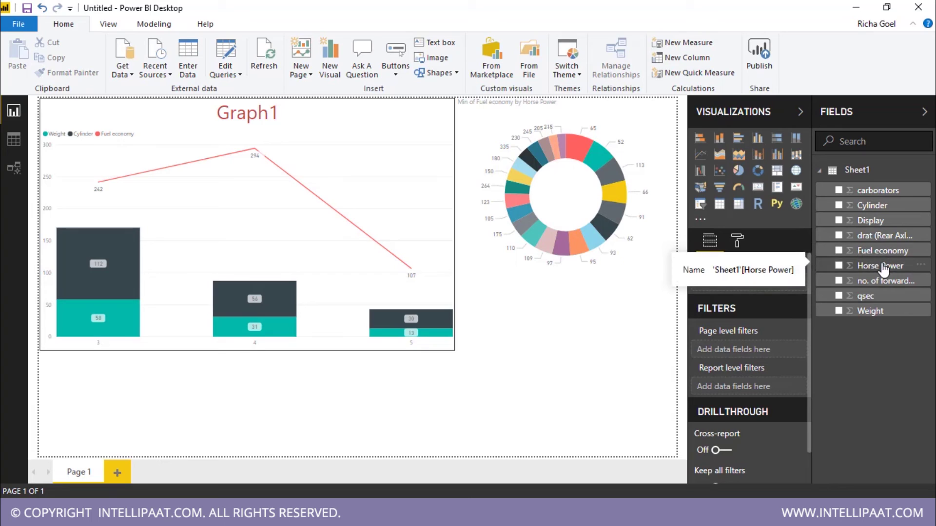
# Step: Add a card showing Average of Horse Power, then cross-filter by Graph1's 5 column (195.60)
pyautogui.moveTo(883, 269); pyautogui.dragTo(760, 286)
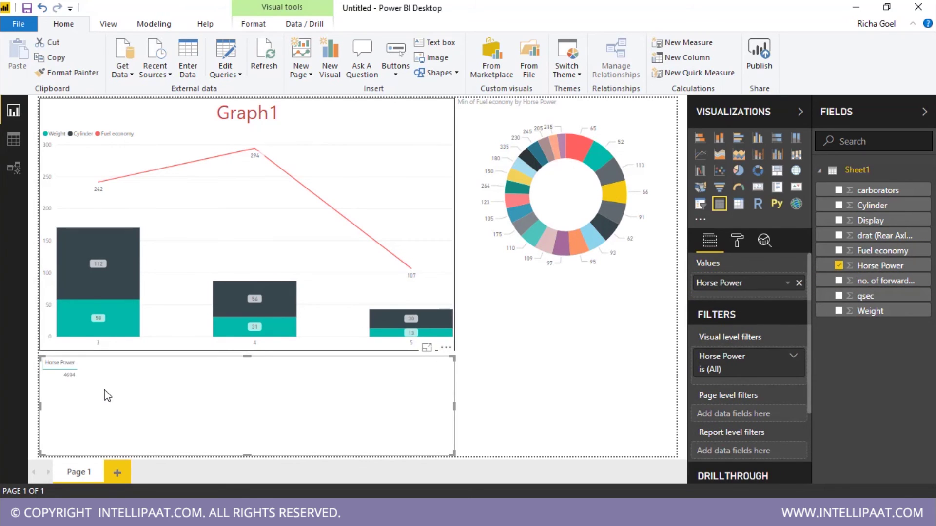
pyautogui.moveTo(453, 454); pyautogui.dragTo(225, 412)
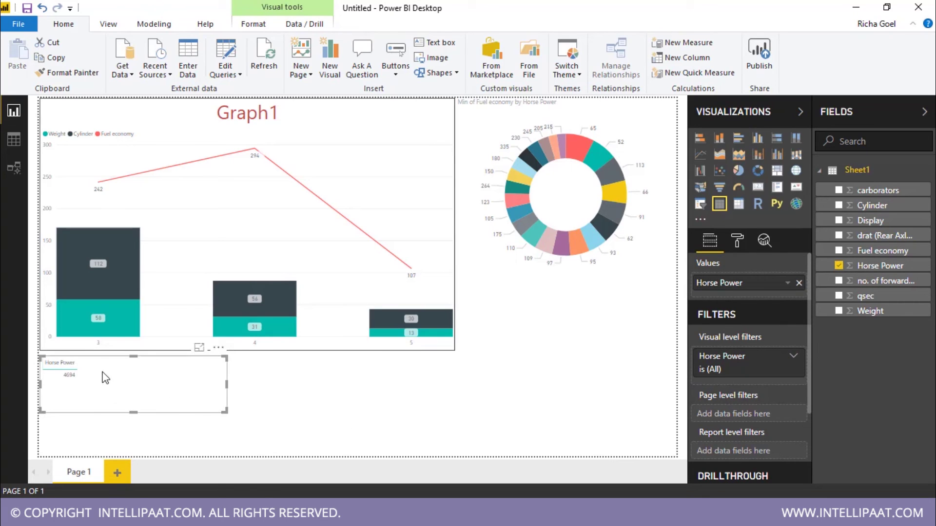
pyautogui.moveTo(136, 366); pyautogui.dragTo(335, 387)
pyautogui.click(787, 282)
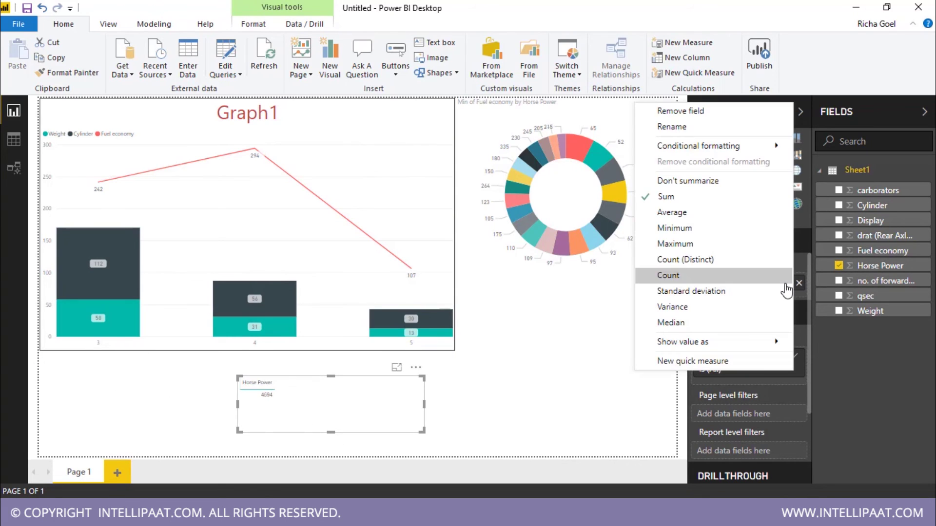
pyautogui.click(750, 211)
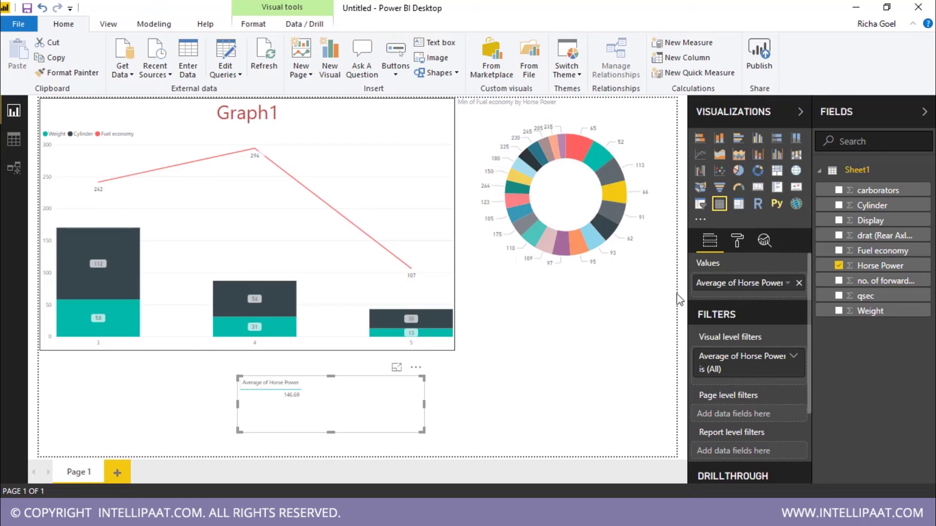
pyautogui.click(356, 375)
pyautogui.click(373, 317)
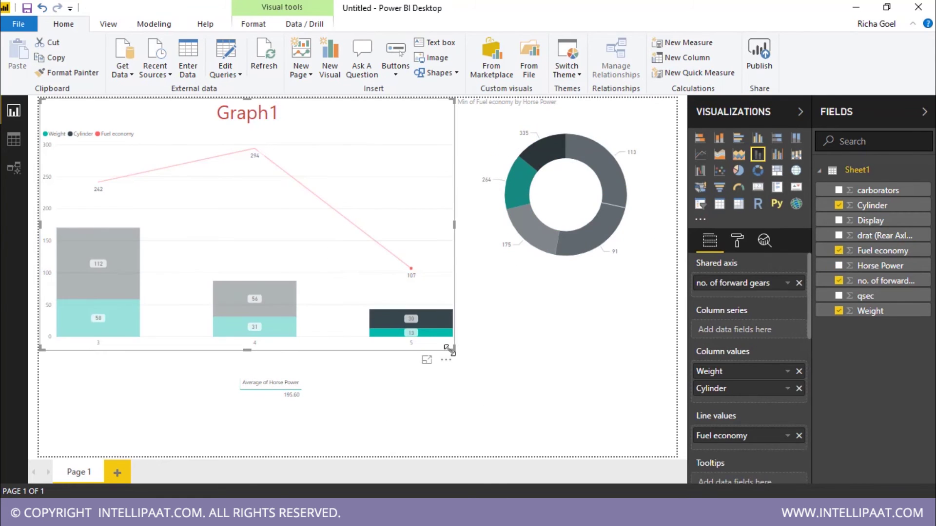
# Step: Shrink Graph1 into the top-left corner and enlarge the Average of Horse Power card
pyautogui.moveTo(453, 349); pyautogui.dragTo(197, 171)
pyautogui.click(316, 378)
pyautogui.moveTo(331, 377); pyautogui.dragTo(359, 155)
pyautogui.moveTo(239, 295); pyautogui.dragTo(145, 293)
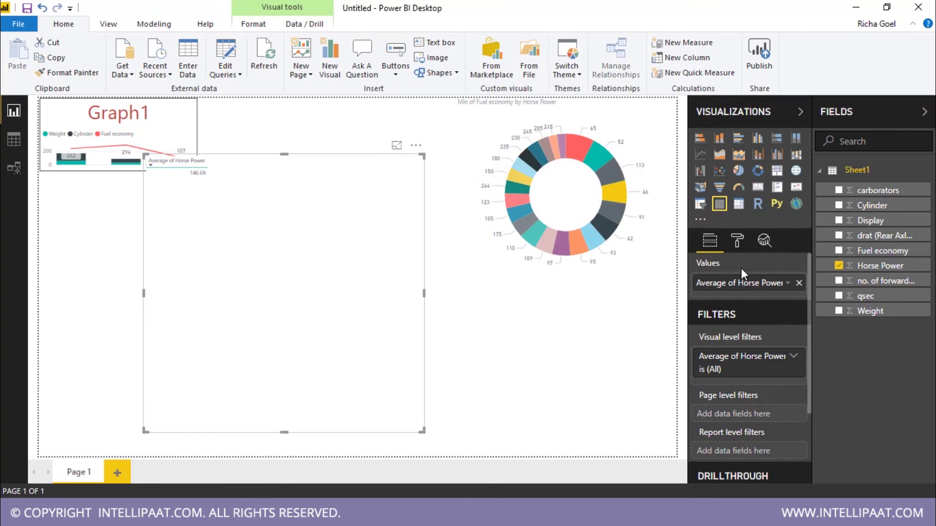
# Step: Change the card's Horse Power summarization to Standard deviation, showing 67.48
pyautogui.click(737, 240)
pyautogui.scroll(-3, 731, 393)
pyautogui.scroll(3, 760, 405)
pyautogui.click(719, 291)
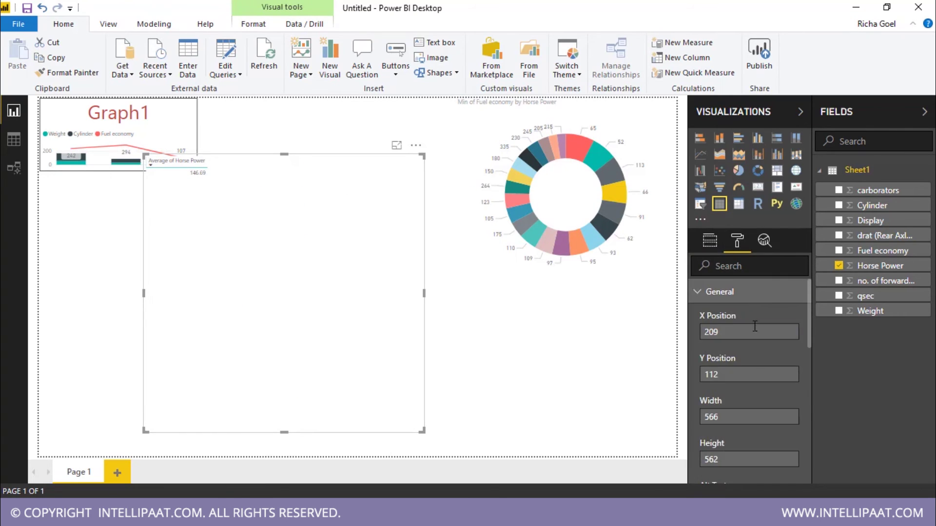
pyautogui.scroll(-2, 743, 367)
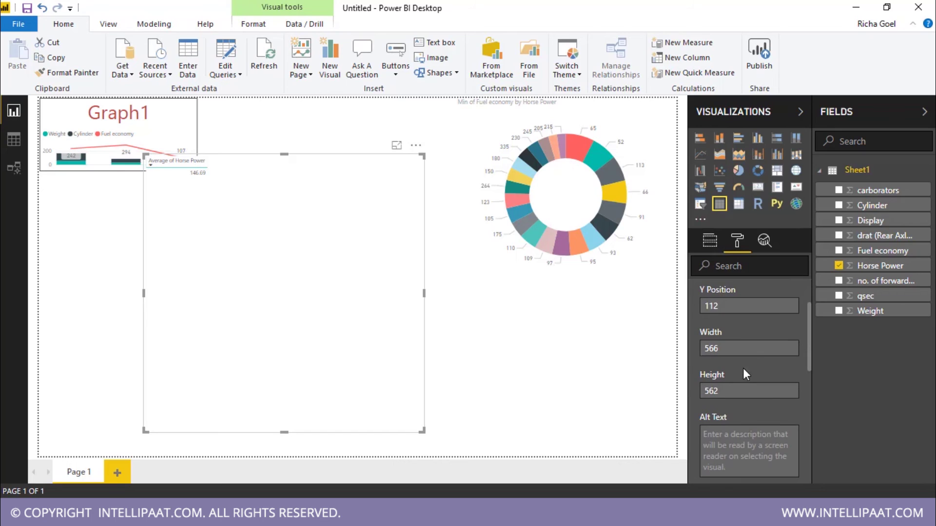
pyautogui.click(710, 241)
pyautogui.click(785, 283)
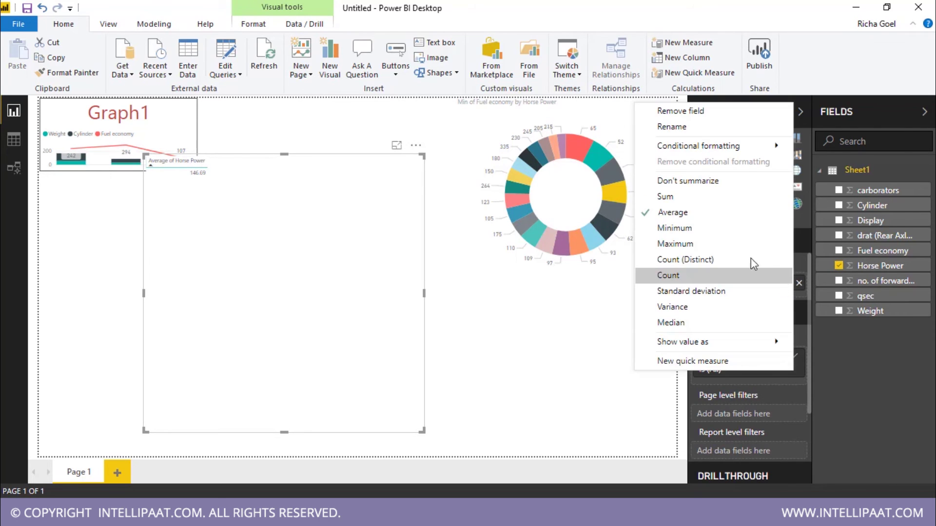
pyautogui.click(753, 291)
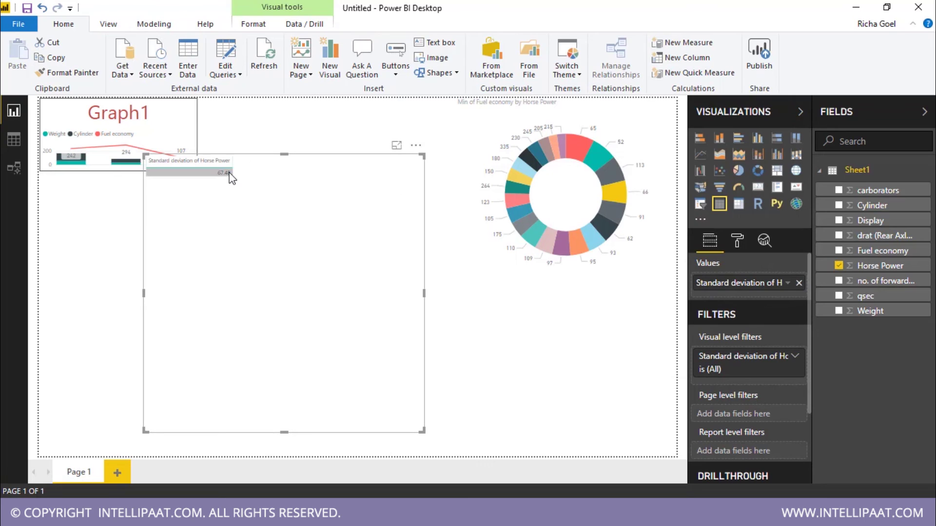
# Step: Turn on the card's title and enter the title text Horse Power Indicator
pyautogui.click(737, 241)
pyautogui.scroll(-2, 773, 408)
pyautogui.click(755, 372)
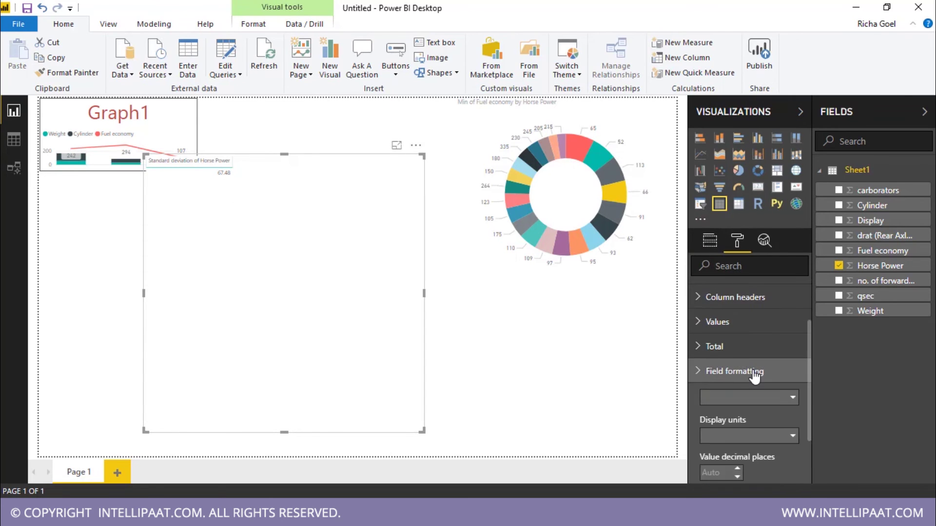
pyautogui.scroll(-10, 754, 375)
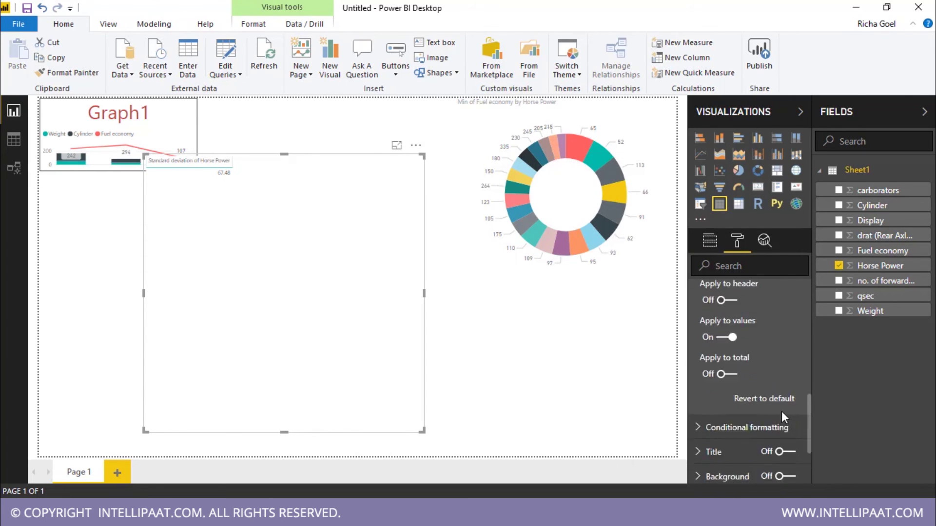
pyautogui.scroll(-3, 781, 414)
pyautogui.click(786, 349)
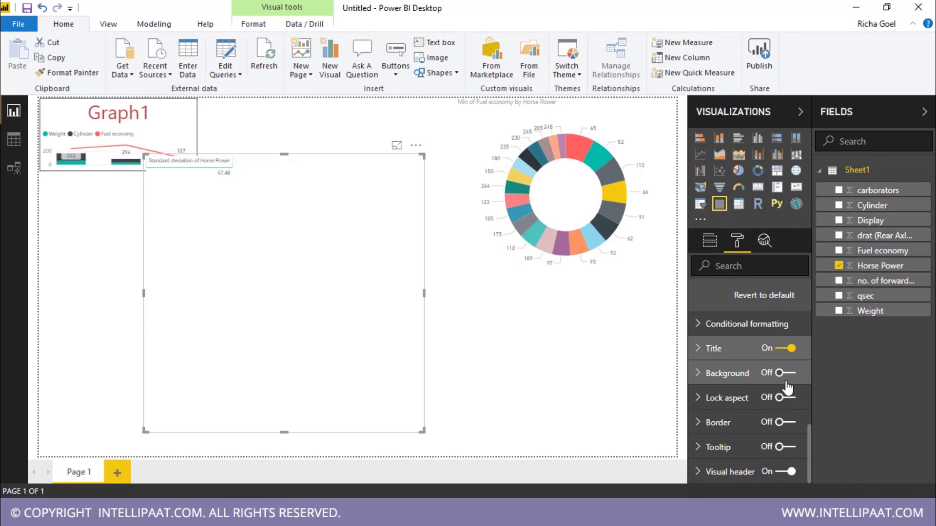
pyautogui.click(717, 349)
pyautogui.click(726, 325)
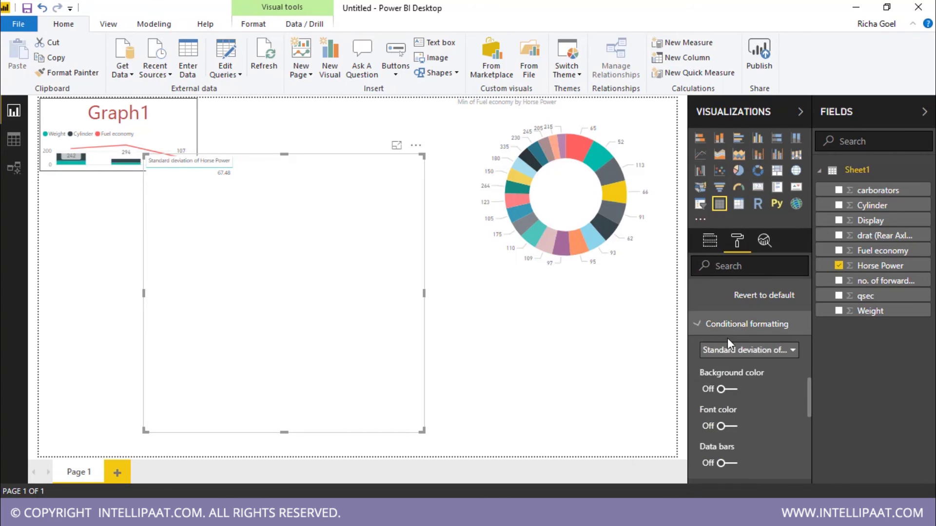
pyautogui.click(734, 357)
pyautogui.click(734, 365)
pyautogui.scroll(-3, 754, 389)
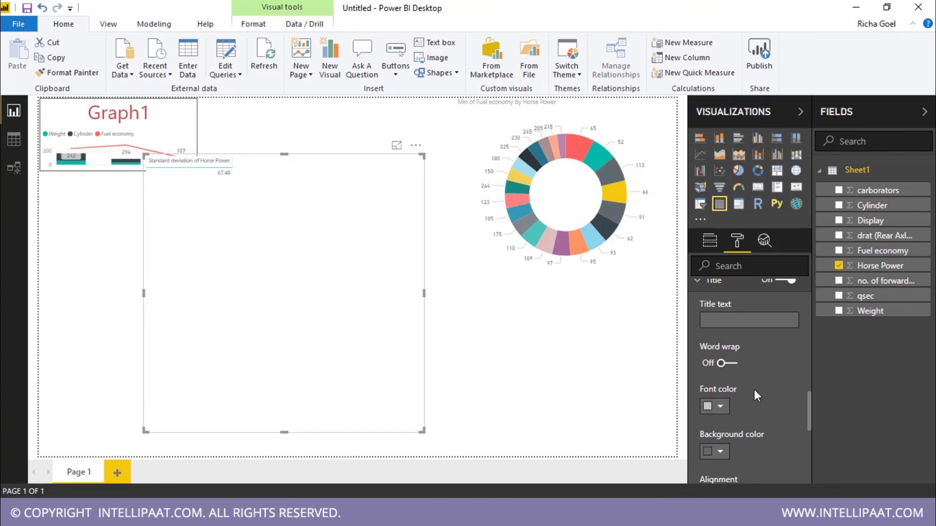
pyautogui.write('Horse Power Indicator')
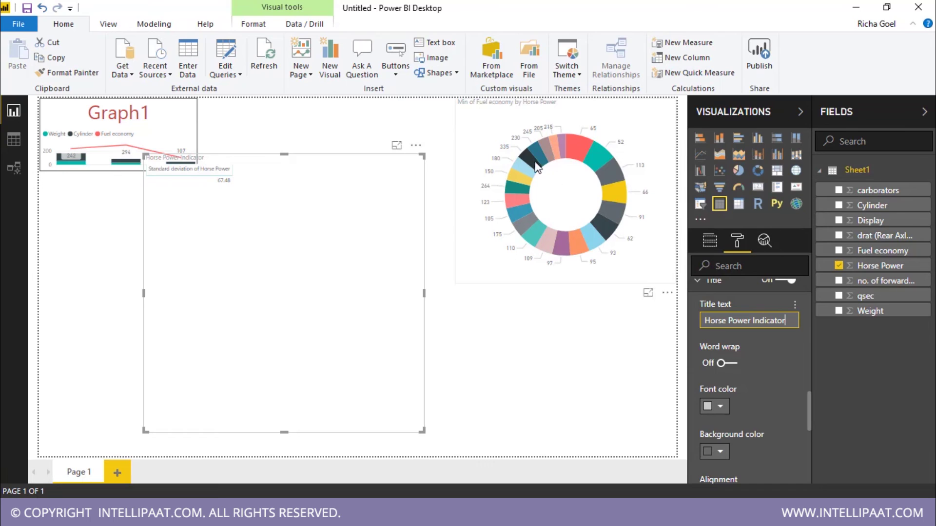
# Step: Shrink the card beside the donut, centre its title and set the title size to 20
pyautogui.moveTo(423, 156); pyautogui.dragTo(371, 258)
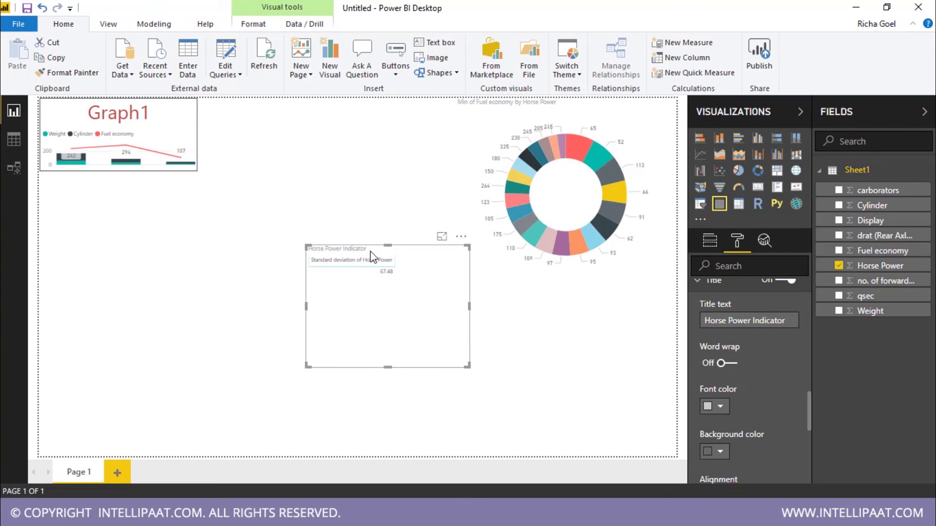
pyautogui.scroll(-3, 785, 375)
pyautogui.click(724, 359)
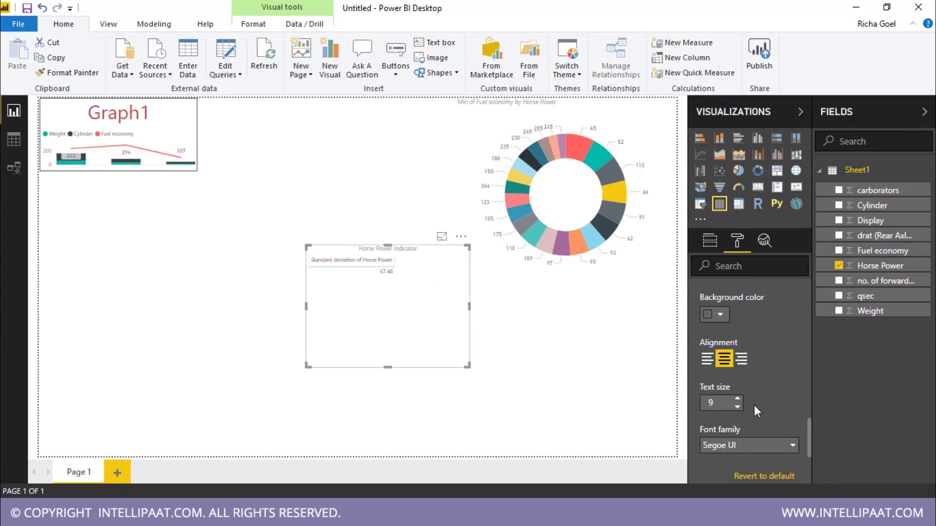
pyautogui.doubleClick(713, 402)
pyautogui.write('20')
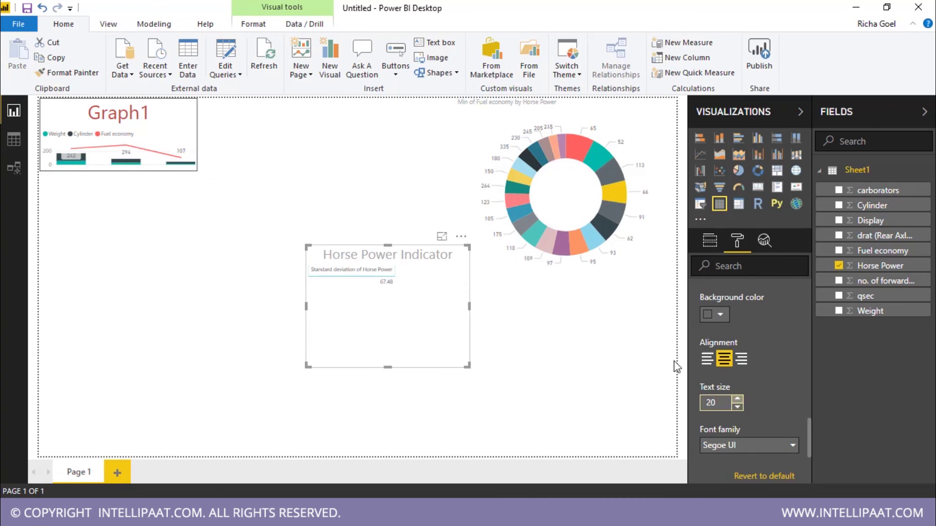
pyautogui.click(484, 345)
pyautogui.click(390, 296)
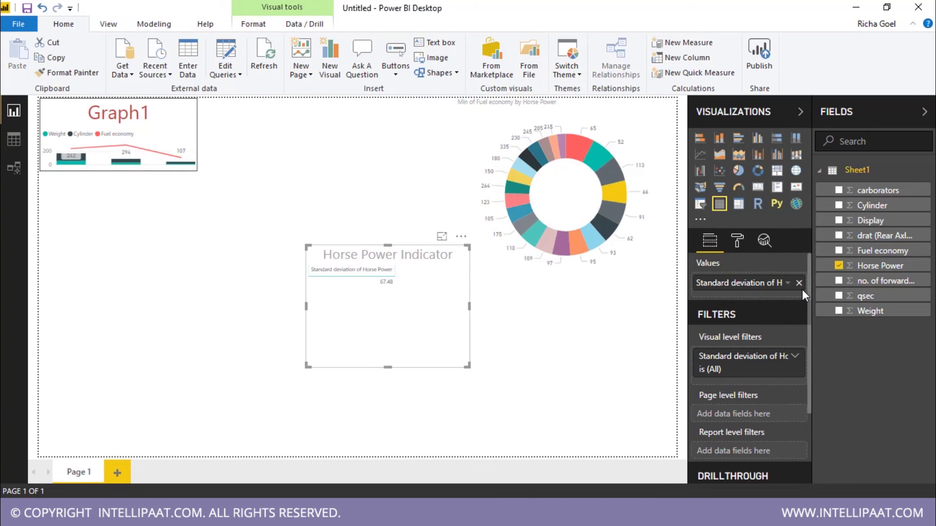
# Step: Show Median of Horse Power (123) on the card, move it below Graph1, and drop Display onto the page
pyautogui.click(787, 283)
pyautogui.click(660, 324)
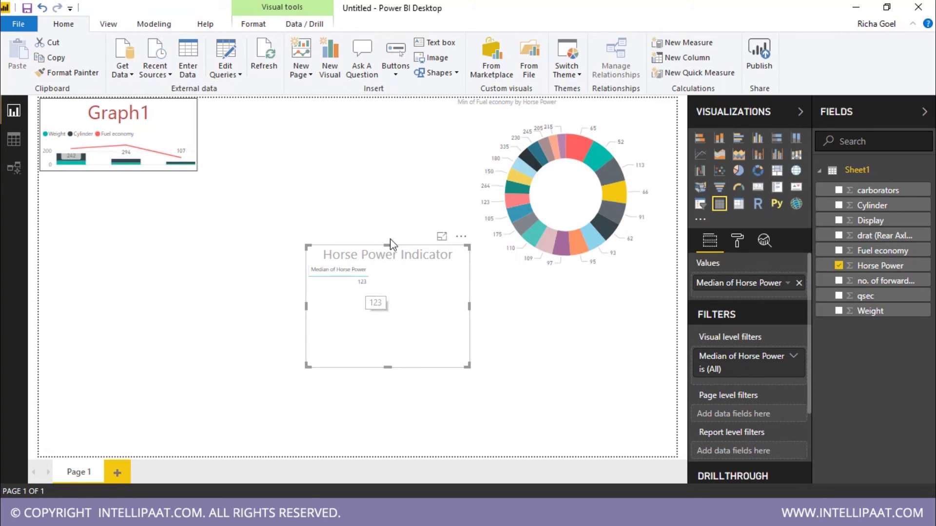
pyautogui.moveTo(393, 246); pyautogui.dragTo(143, 205)
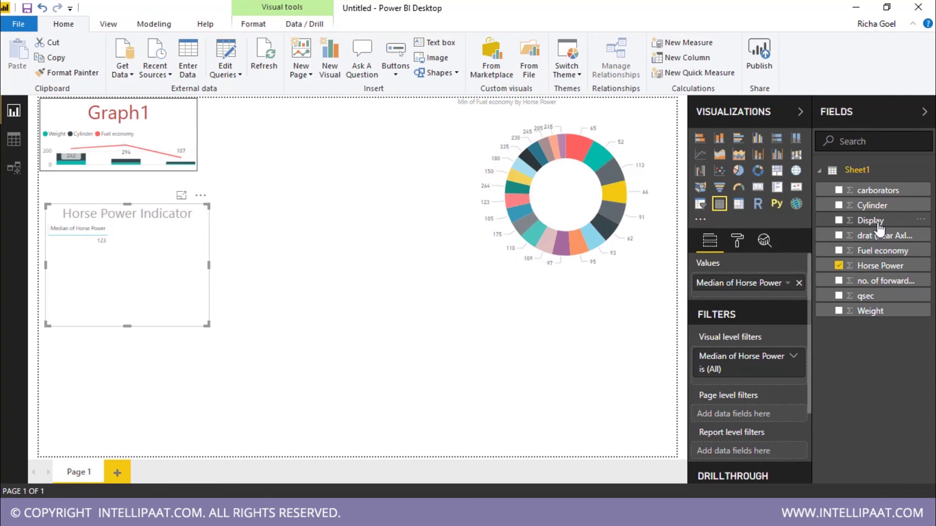
pyautogui.moveTo(879, 228); pyautogui.dragTo(428, 359)
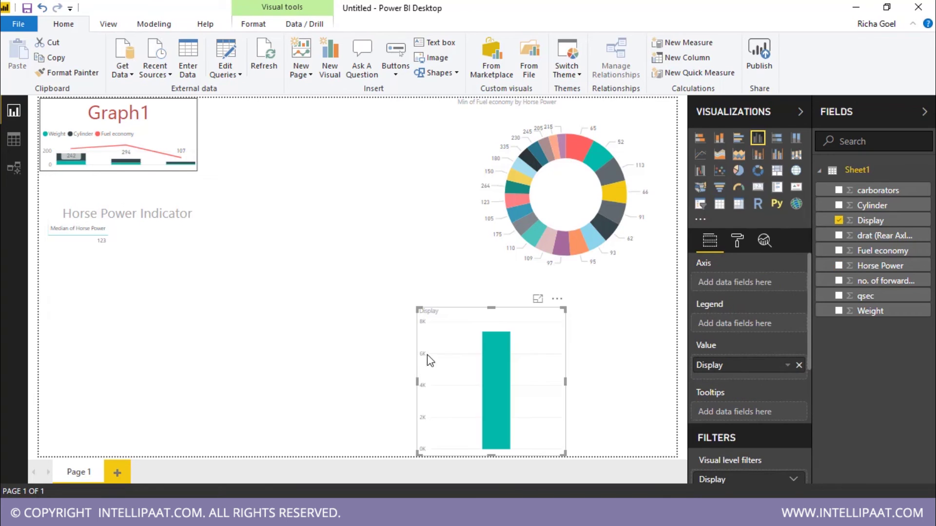
# Step: Build an enlarged column chart of Display and Horse Power and convert it to a gauge reading 7.38K
pyautogui.click(405, 271)
pyautogui.click(512, 354)
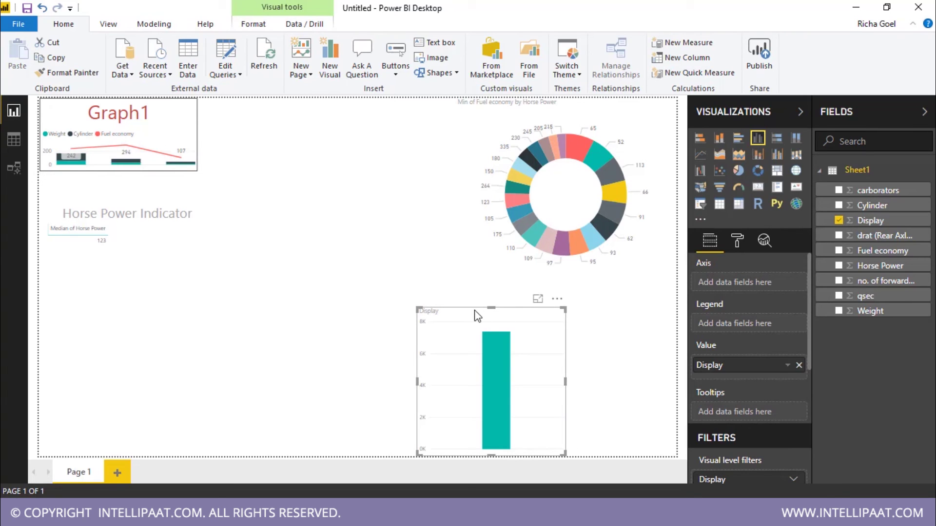
pyautogui.moveTo(463, 310); pyautogui.dragTo(293, 194)
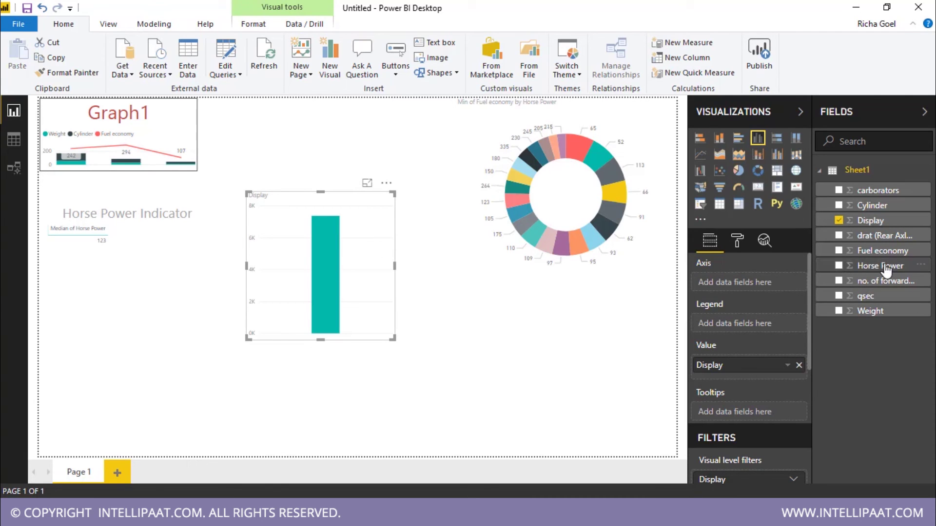
pyautogui.moveTo(885, 268); pyautogui.dragTo(338, 262)
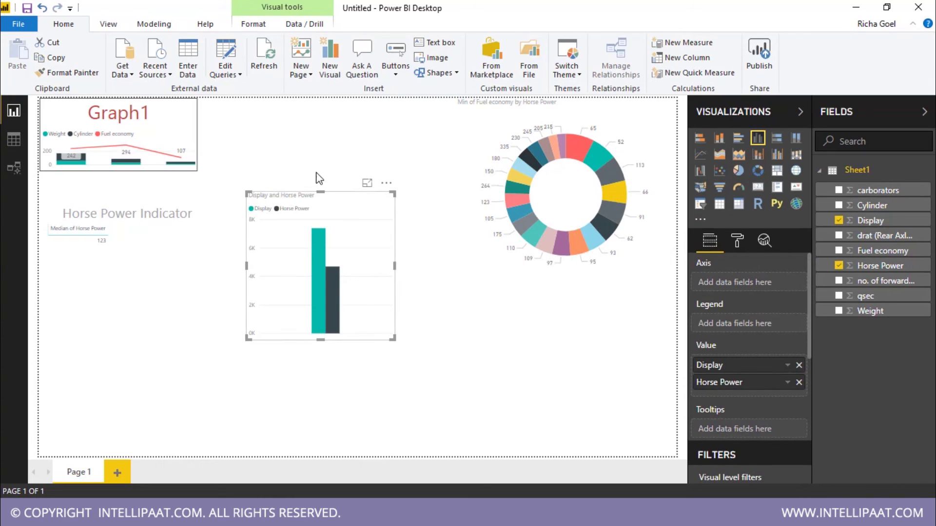
pyautogui.moveTo(394, 338); pyautogui.dragTo(570, 423)
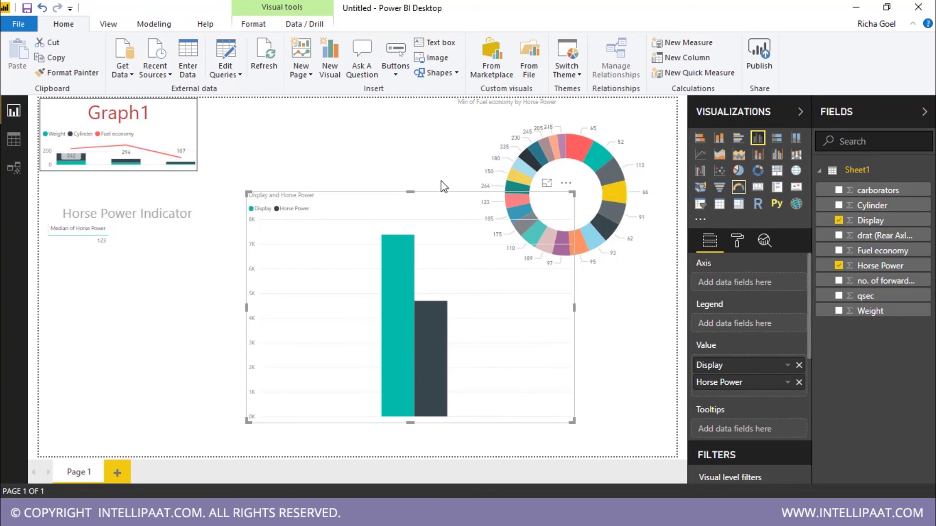
pyautogui.click(738, 187)
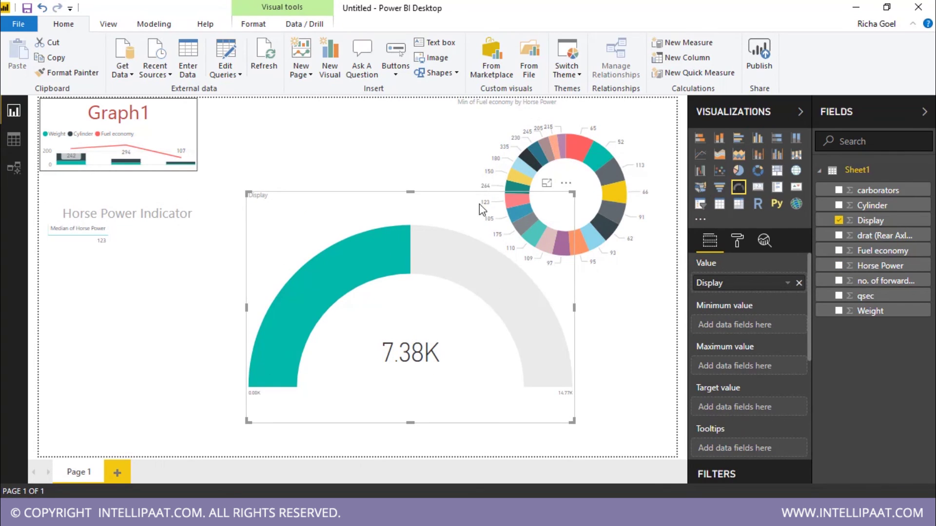
# Step: Shrink the gauge and place it below Graph1, and move the Horse Power Indicator card lower right
pyautogui.moveTo(572, 193); pyautogui.dragTo(393, 296)
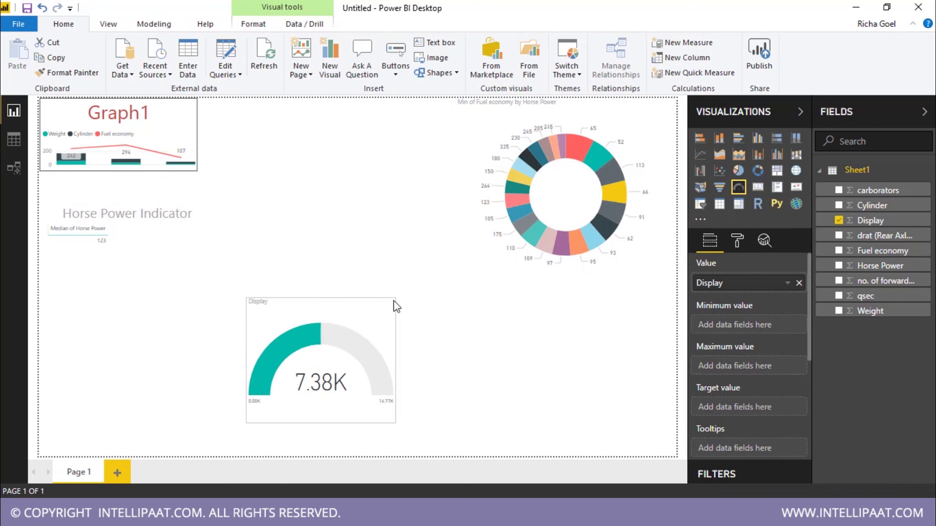
pyautogui.moveTo(329, 337); pyautogui.dragTo(160, 344)
pyautogui.click(121, 225)
pyautogui.moveTo(152, 219); pyautogui.dragTo(384, 148)
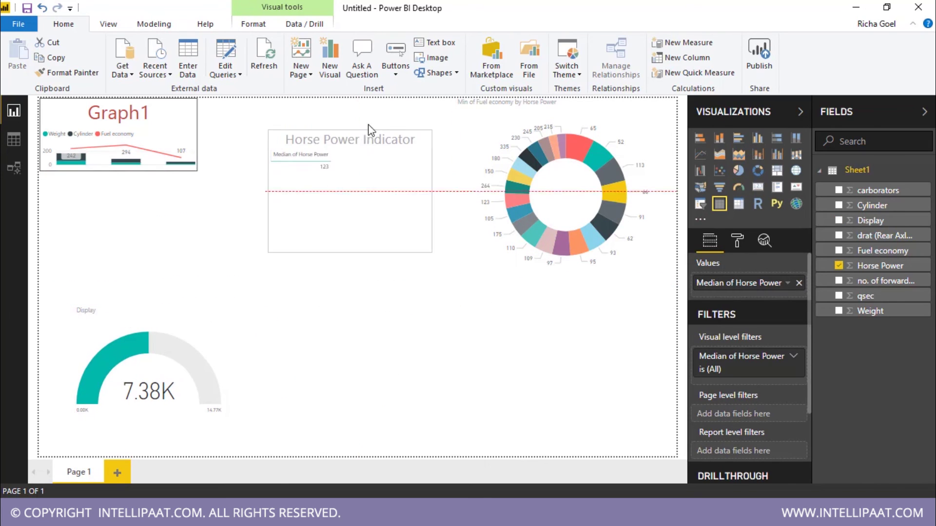
pyautogui.click(128, 162)
pyautogui.moveTo(316, 189); pyautogui.dragTo(546, 367)
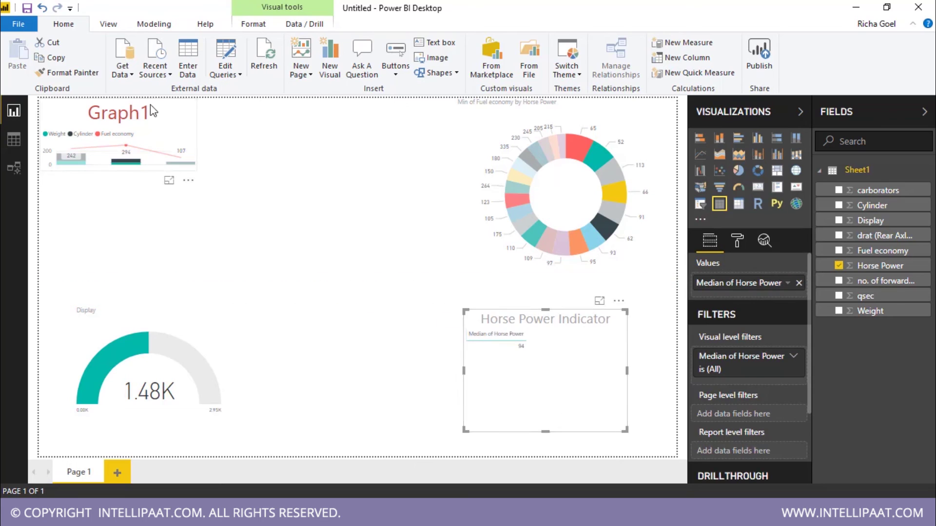
pyautogui.moveTo(148, 347); pyautogui.dragTo(123, 349)
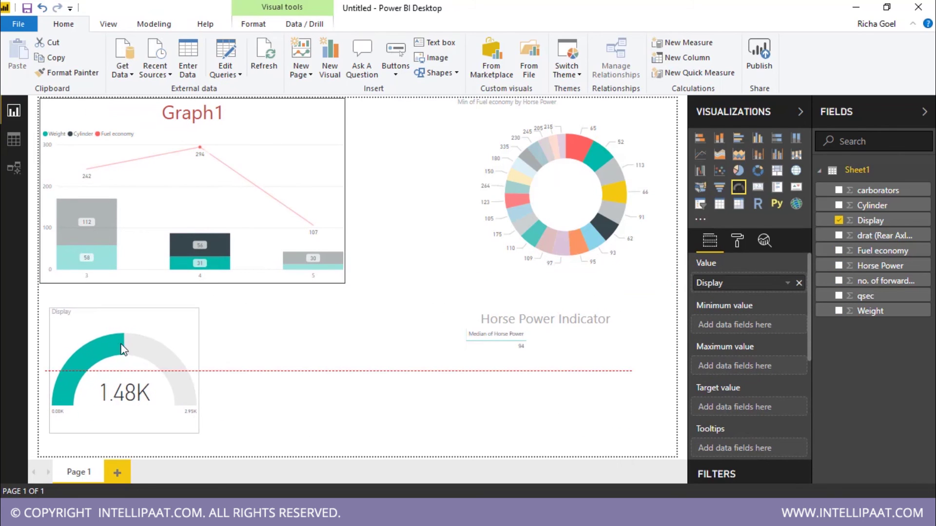
# Step: Convert the donut chart, via Treemap, into a multi-row card of Min of Fuel economy and Horse Power
pyautogui.click(520, 206)
pyautogui.click(777, 172)
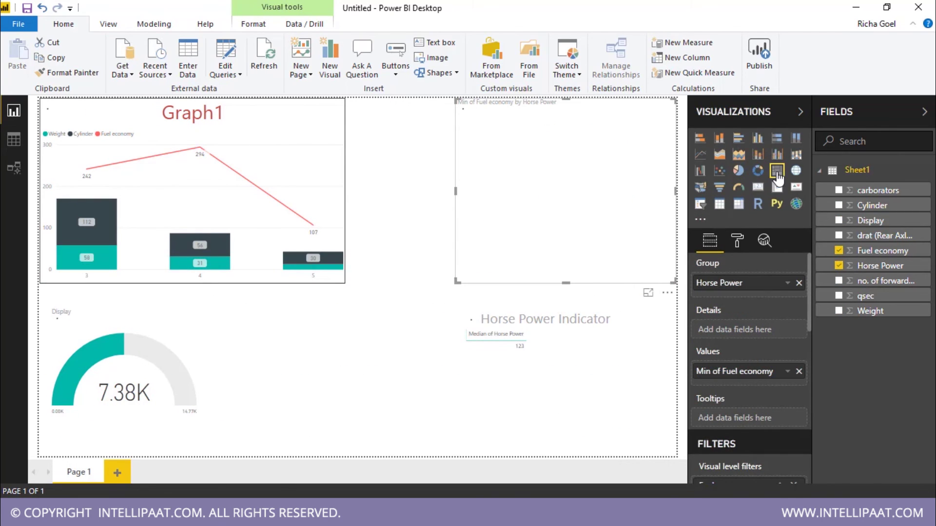
pyautogui.click(777, 187)
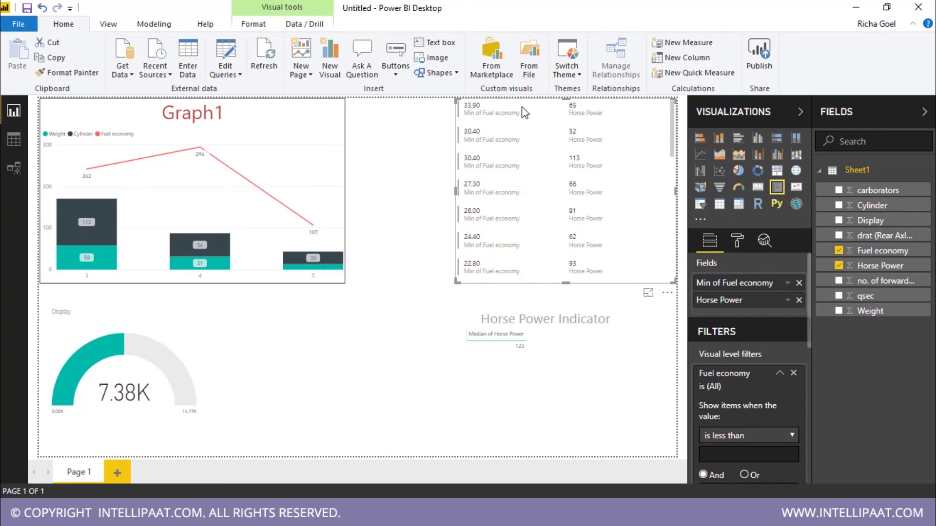
pyautogui.scroll(-8, 642, 206)
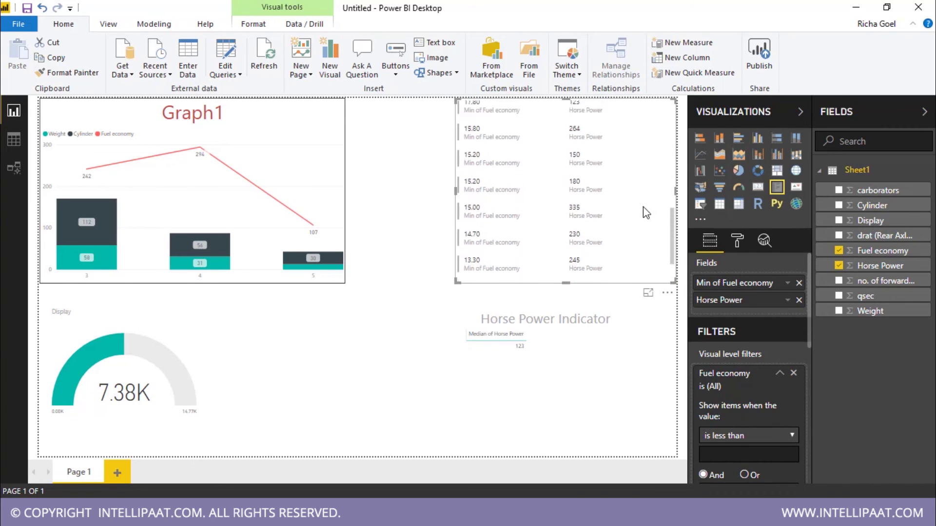
pyautogui.scroll(8, 641, 208)
pyautogui.click(477, 350)
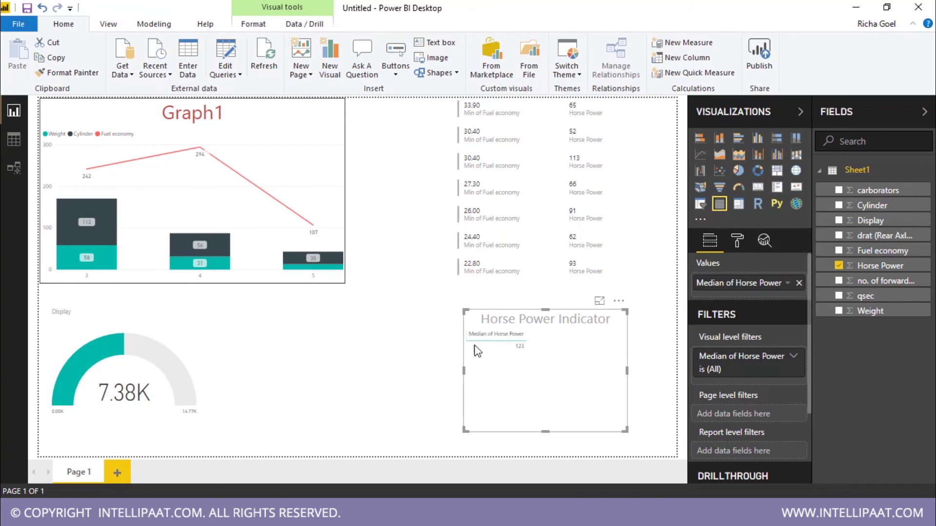
pyautogui.click(398, 375)
pyautogui.scroll(-1, 762, 306)
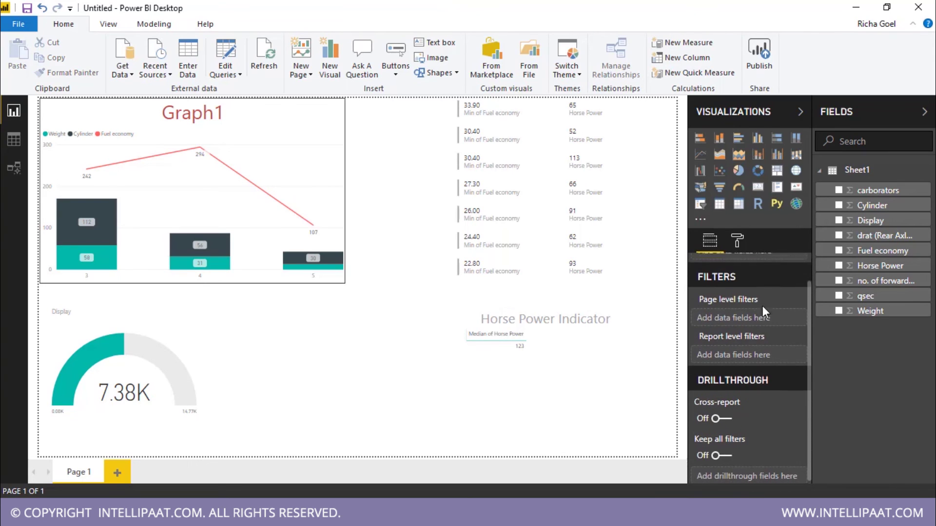
pyautogui.scroll(1, 756, 342)
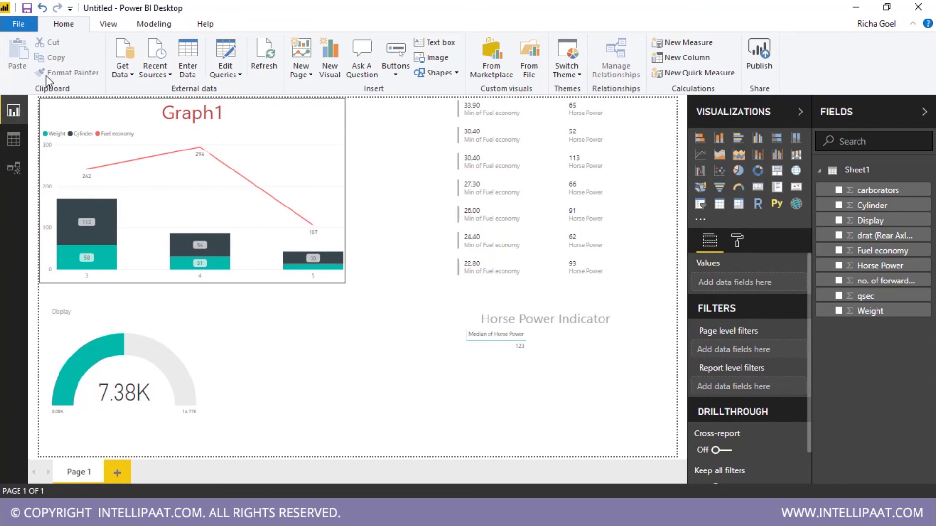
# Step: Save the report to the Desktop as report1.pbix with Save As
pyautogui.click(22, 24)
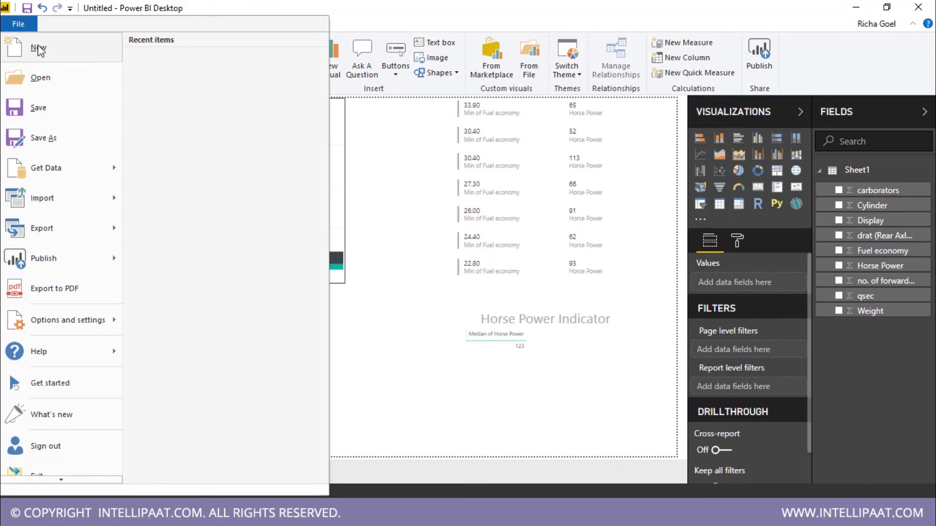
pyautogui.click(62, 137)
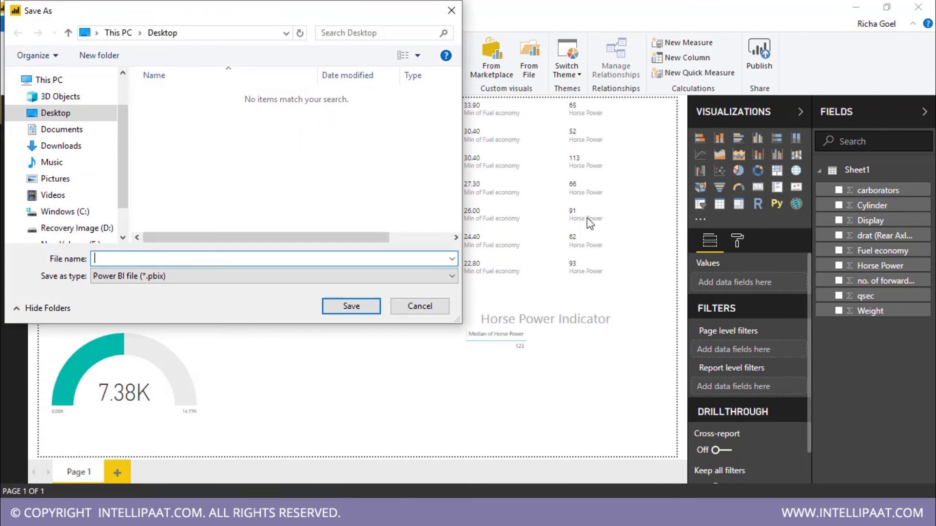
pyautogui.write('report1')
pyautogui.click(359, 307)
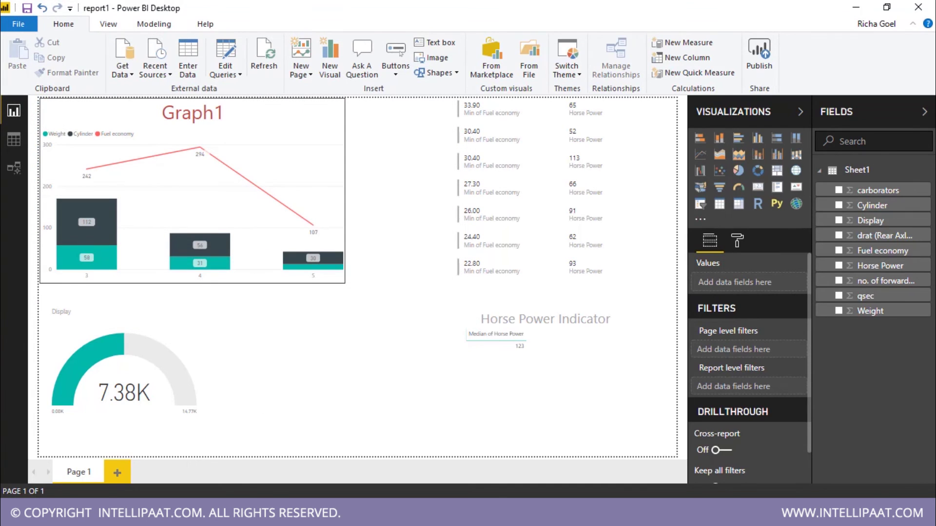
# Step: Publish report1.pbix to My workspace in the Power BI service
pyautogui.moveTo(152, 346)
pyautogui.click(760, 64)
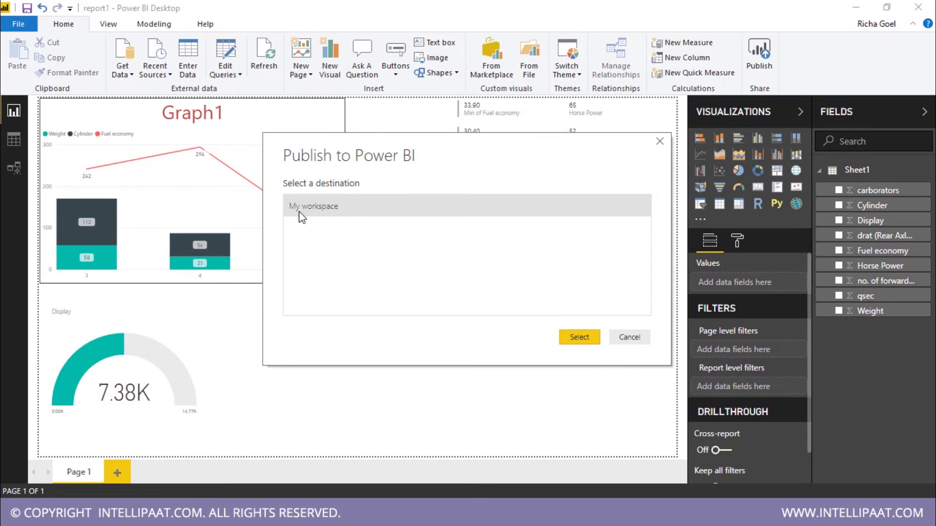
pyautogui.click(575, 337)
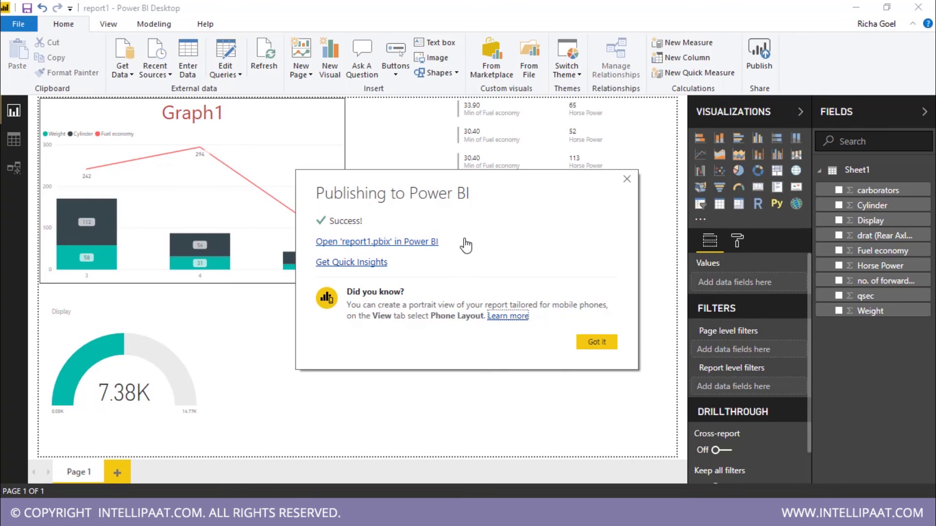
# Step: Open report1.pbix in Power BI and sign in with the account e-mail and password
pyautogui.click(388, 242)
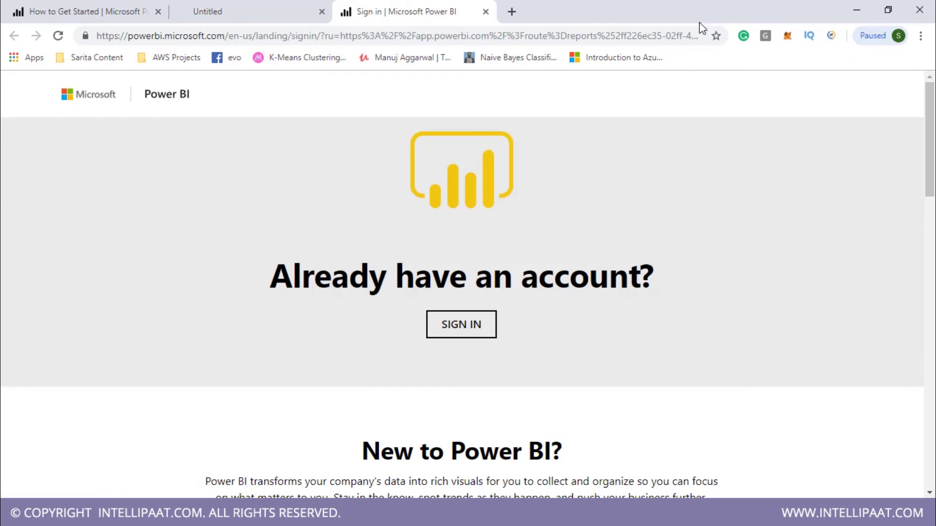
pyautogui.click(472, 325)
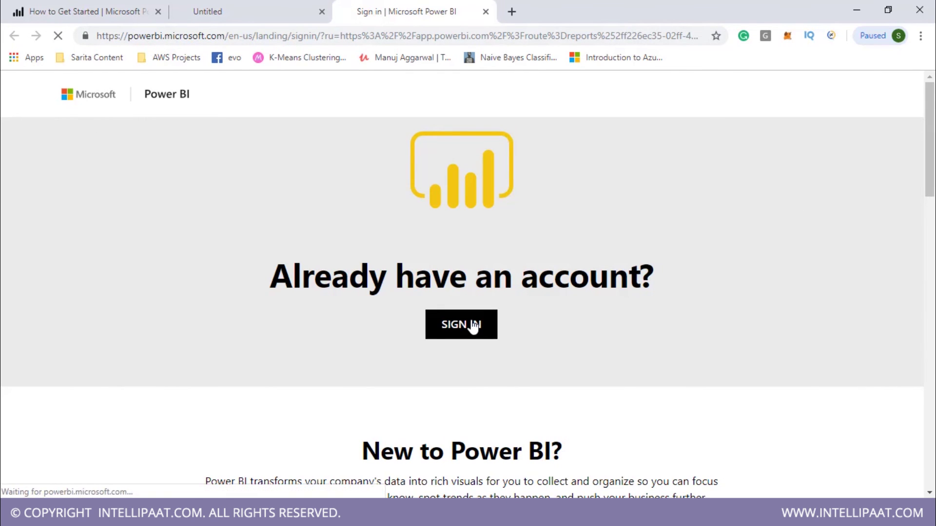
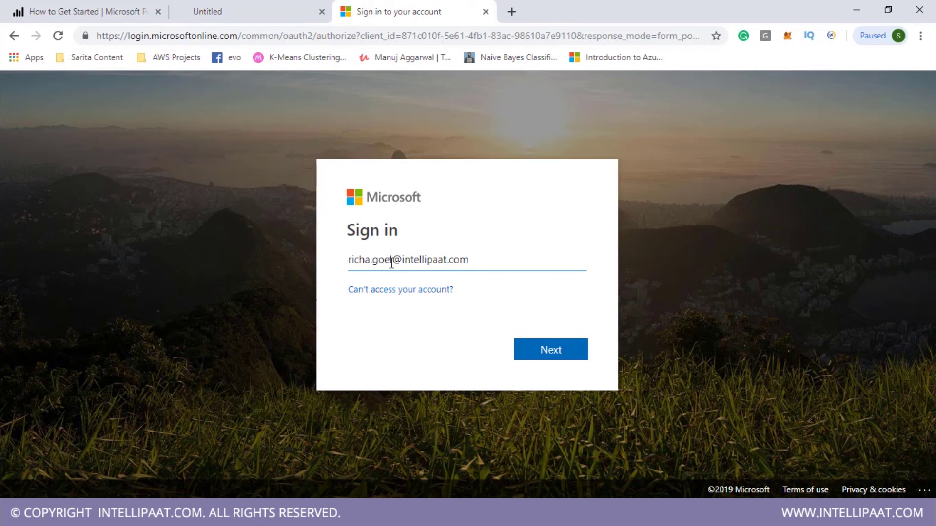
pyautogui.press('Return')
pyautogui.write('•••••••••••••••')
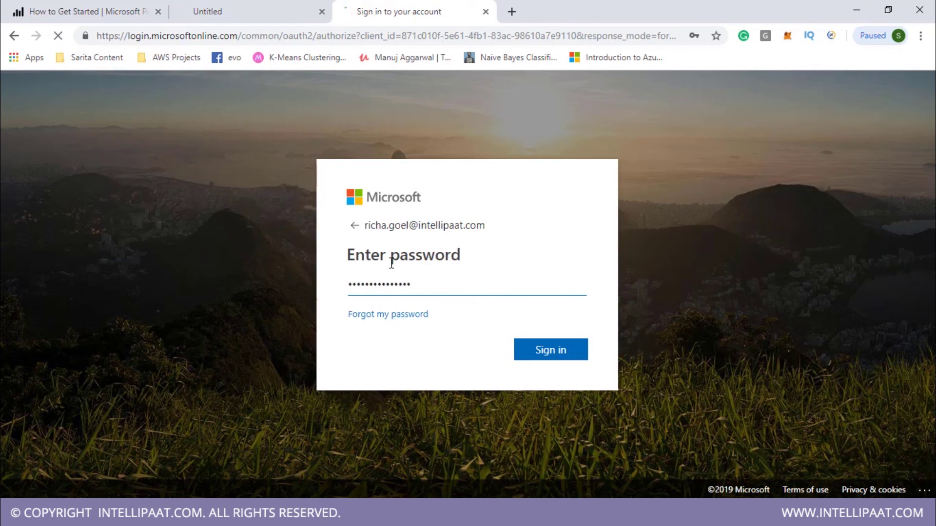
pyautogui.press('Return')
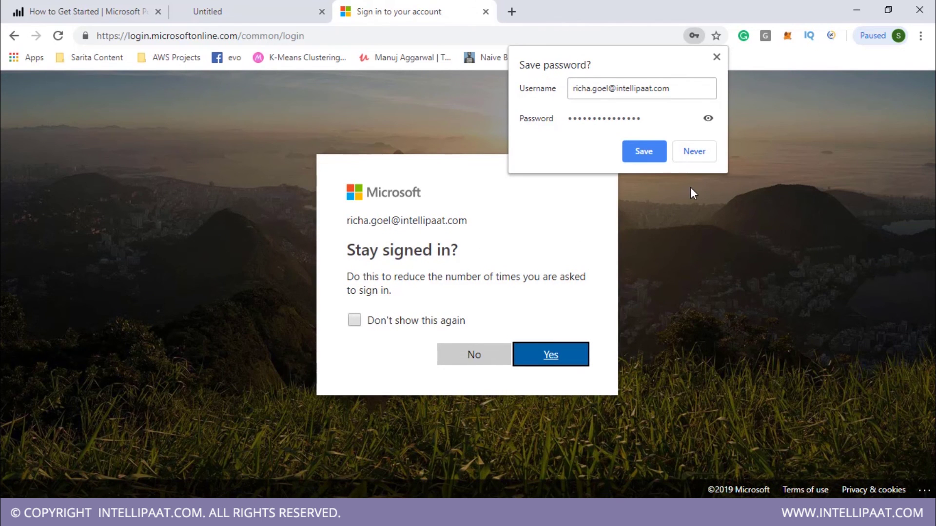
# Step: Stay signed in with the prompt suppressed, then look over the Power BI home page
pyautogui.click(445, 324)
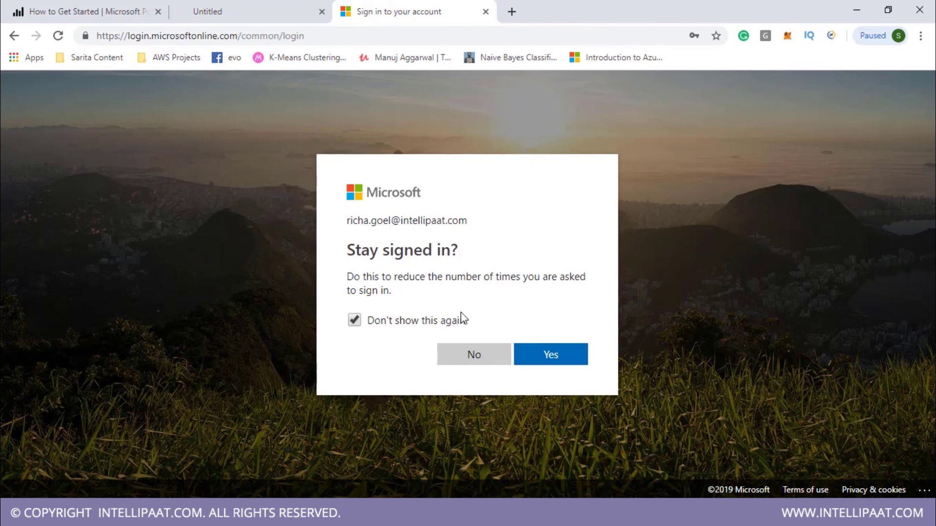
pyautogui.click(548, 354)
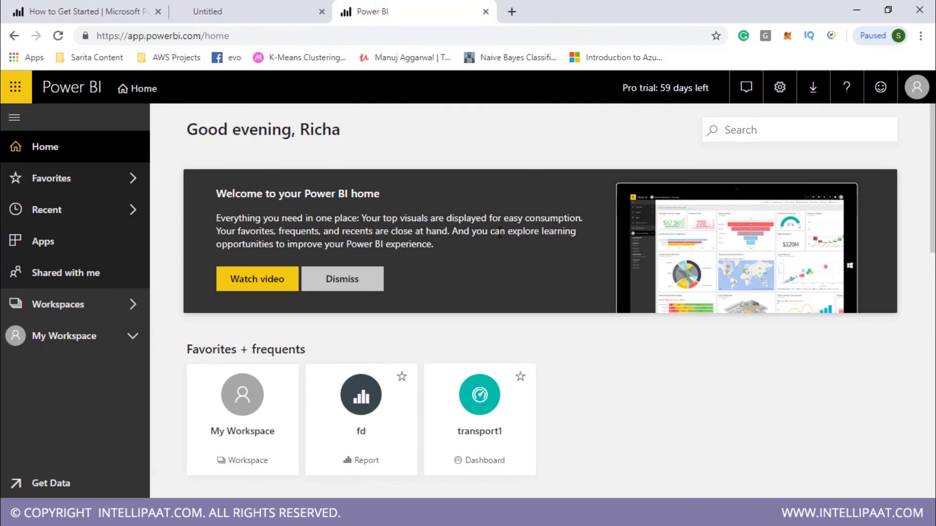
pyautogui.scroll(-3, 564, 395)
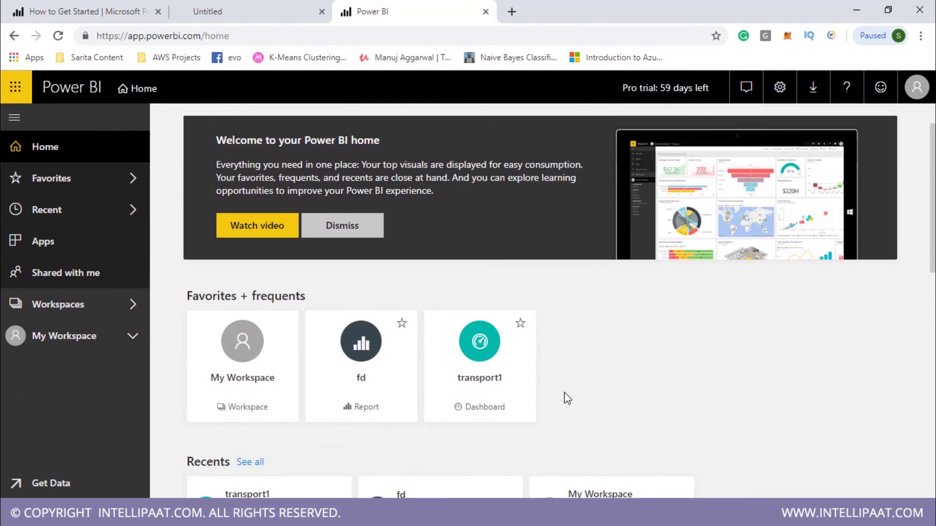
pyautogui.scroll(2, 564, 397)
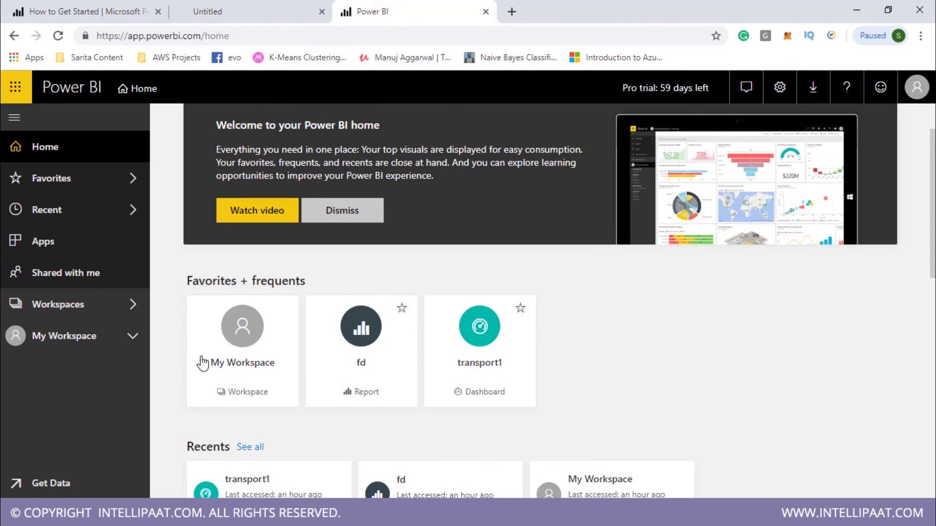
pyautogui.scroll(-2, 678, 308)
pyautogui.scroll(3, 677, 308)
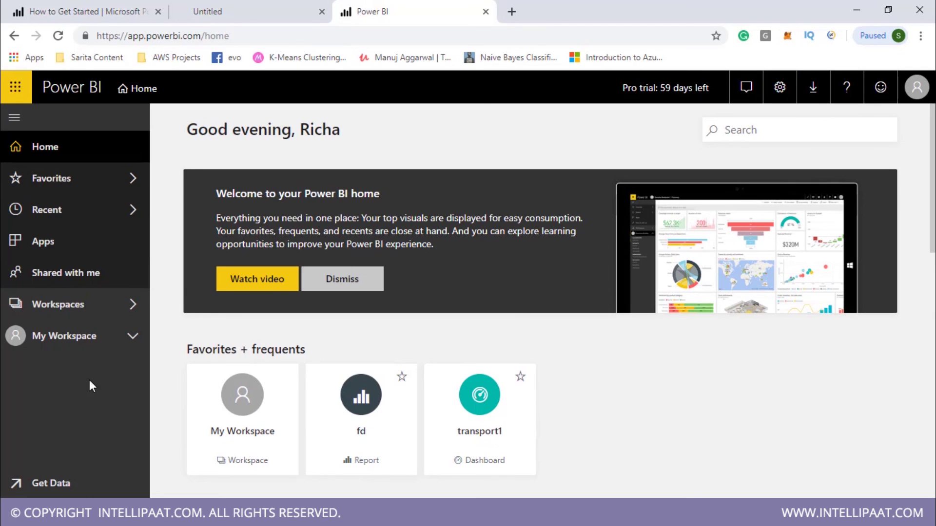
# Step: Open report1 from My Workspace's Reports list and select the report's web address
pyautogui.click(80, 271)
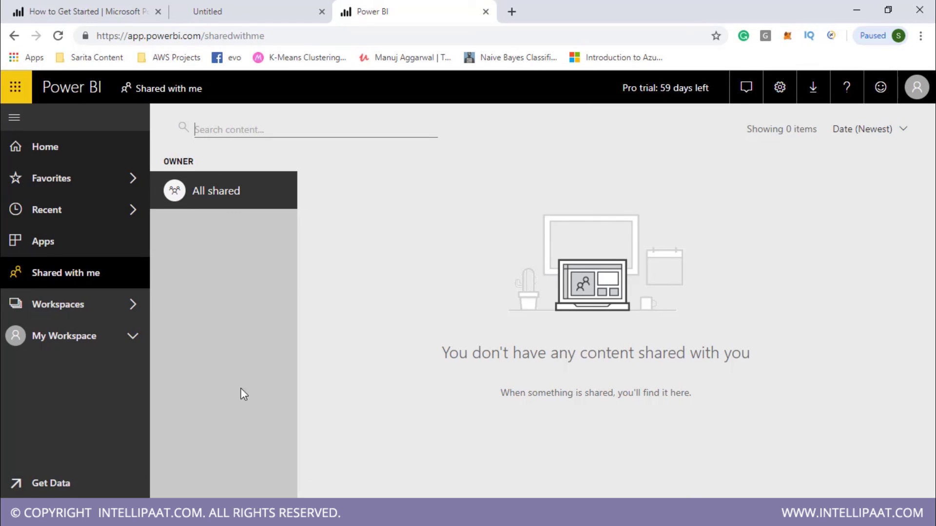
pyautogui.click(134, 339)
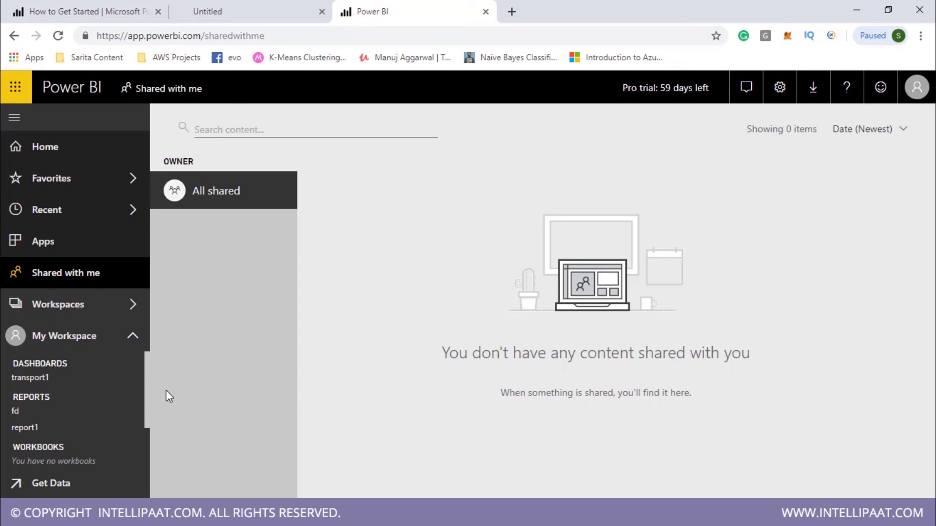
pyautogui.click(24, 427)
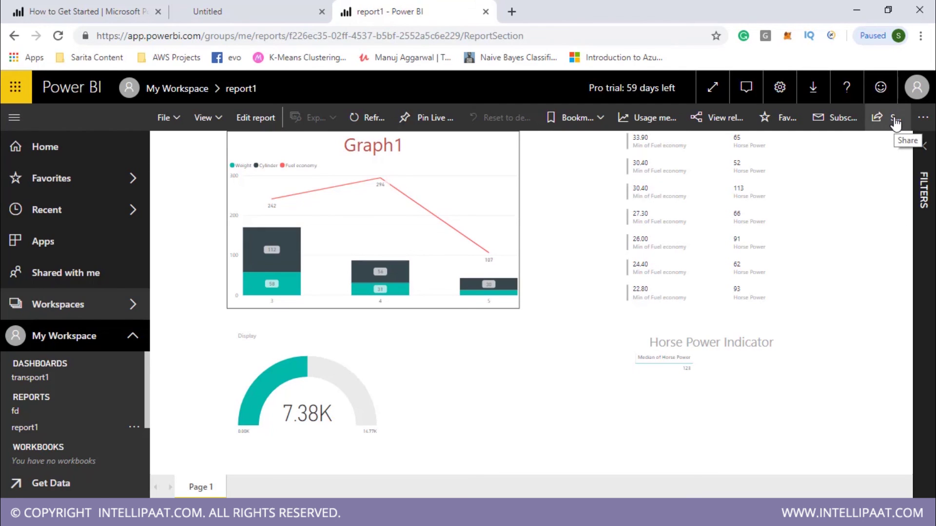
pyautogui.click(496, 32)
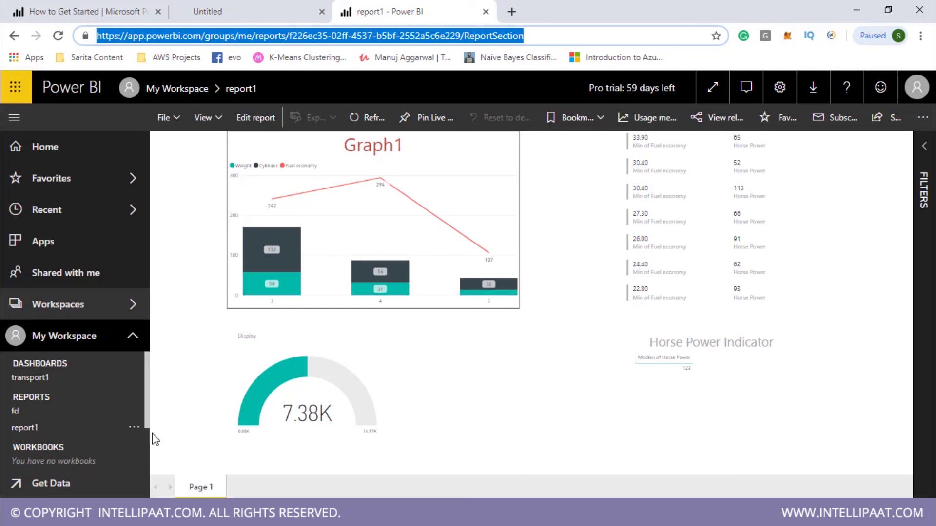
pyautogui.click(438, 127)
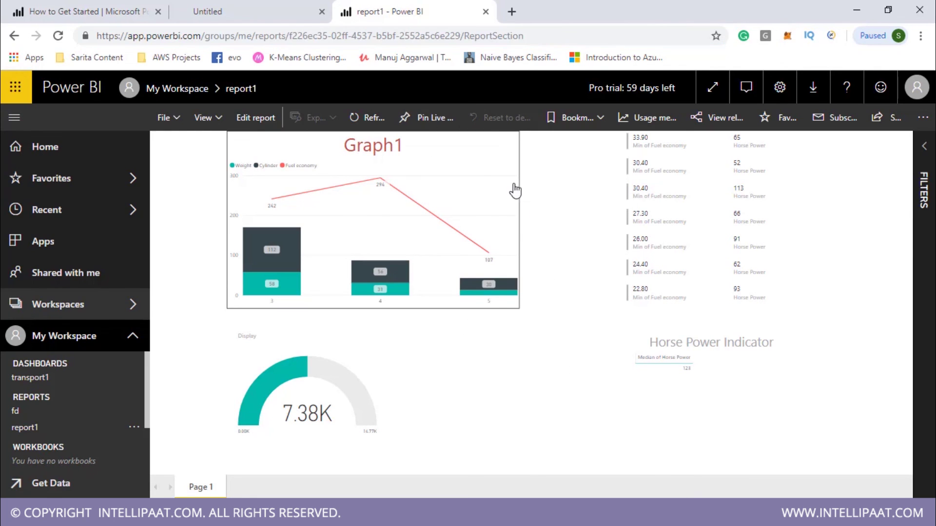
pyautogui.click(525, 263)
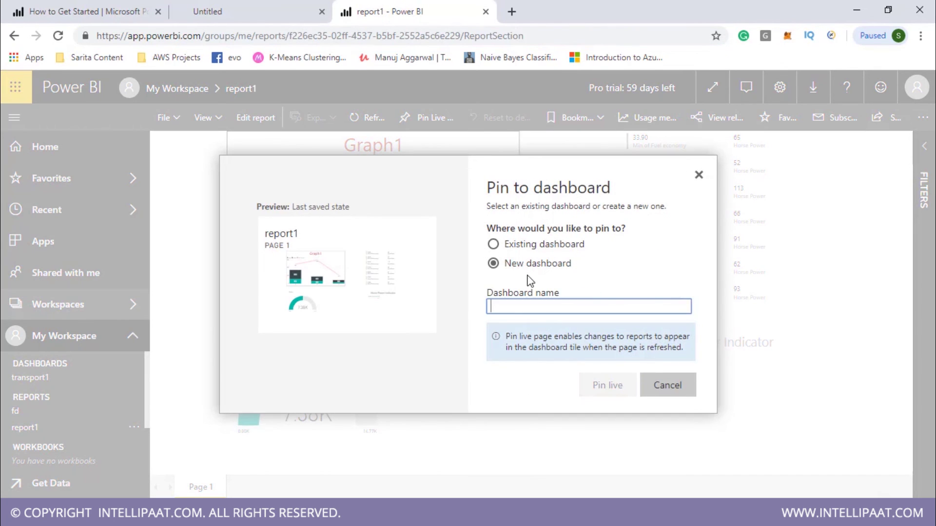
pyautogui.write('ros')
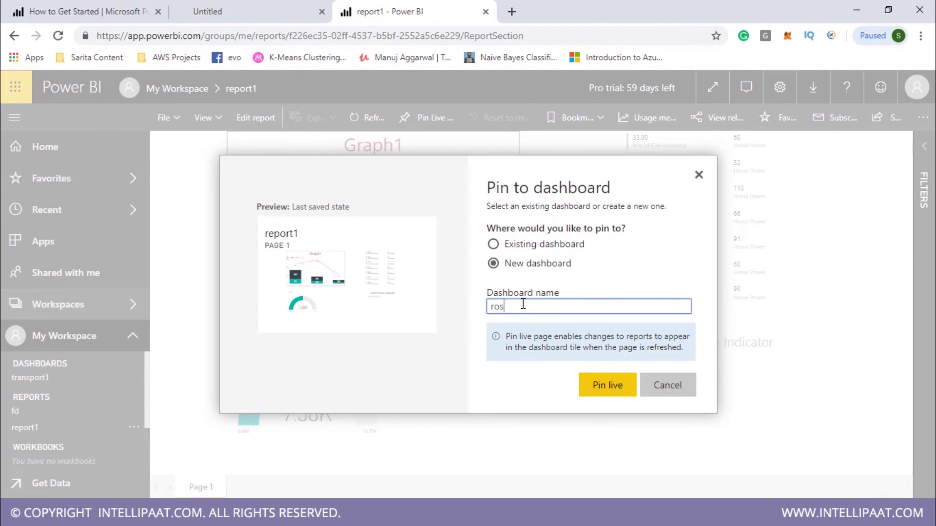
pyautogui.write('han powerbi demo')
pyautogui.click(606, 390)
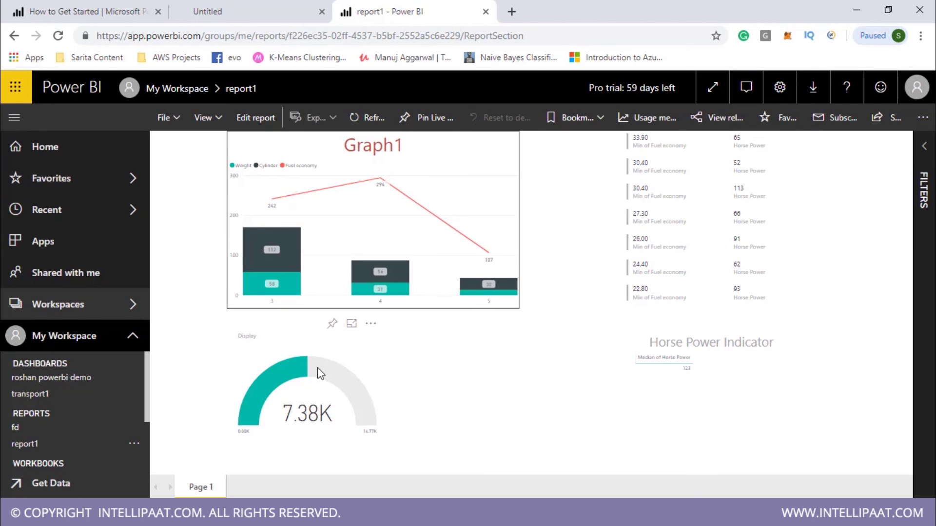
# Step: Pin the Display gauge to the existing dashboard 'roshan powerbi demo'
pyautogui.click(333, 324)
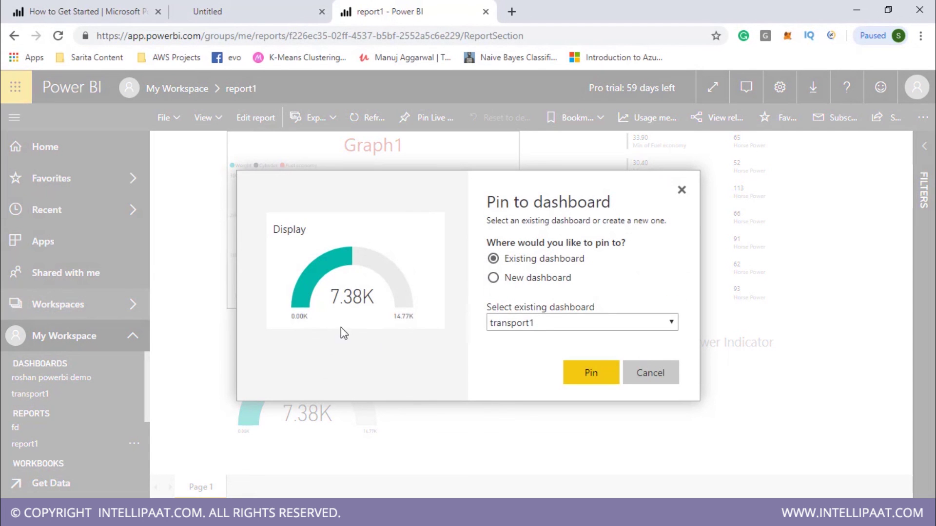
pyautogui.click(588, 324)
pyautogui.click(590, 338)
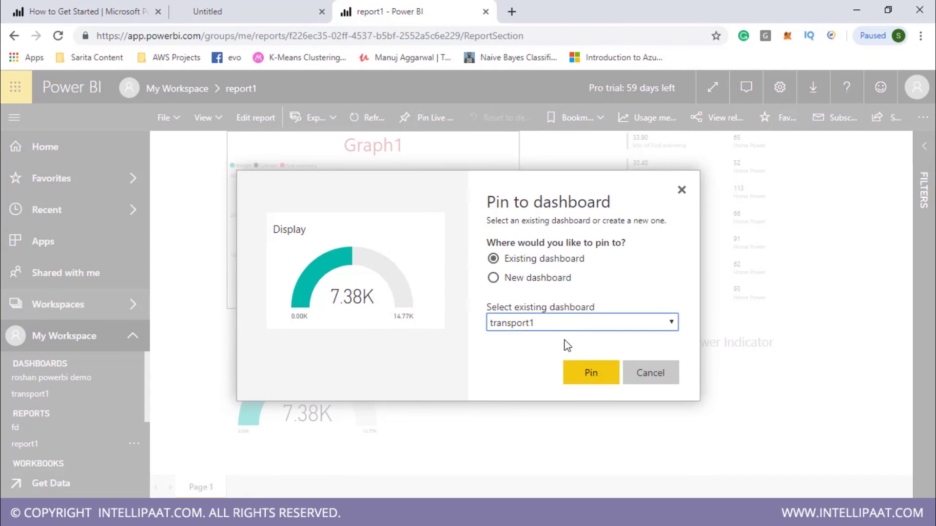
pyautogui.click(591, 373)
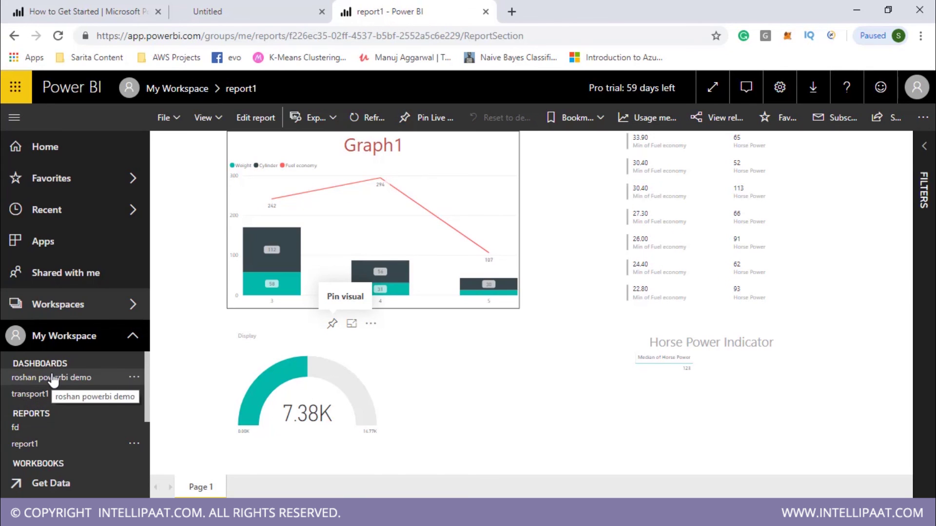
# Step: Open the roshan powerbi demo dashboard and review its report1 tiles
pyautogui.click(72, 378)
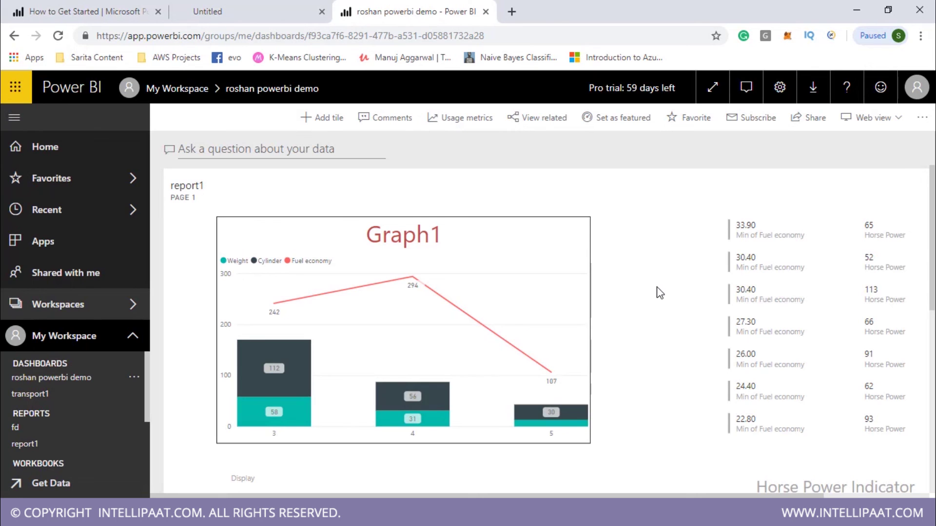
pyautogui.scroll(-5, 661, 292)
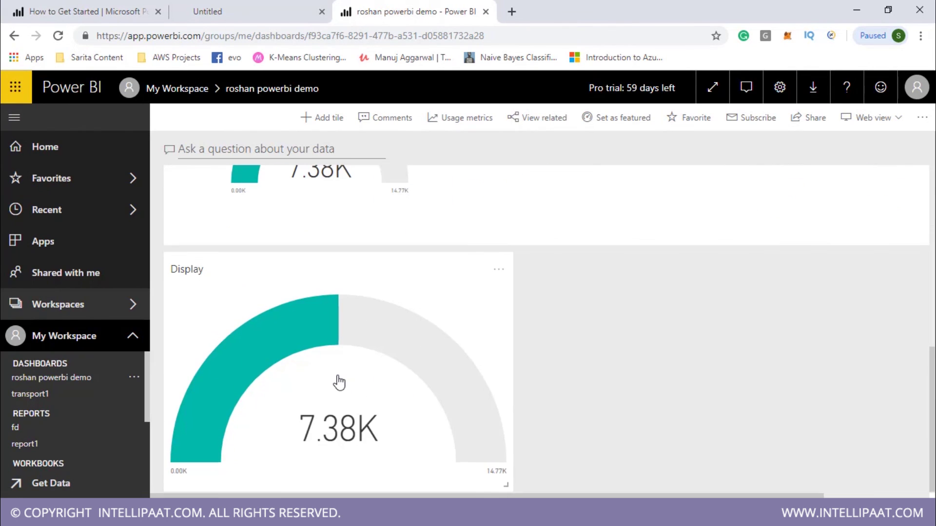
pyautogui.scroll(5, 340, 382)
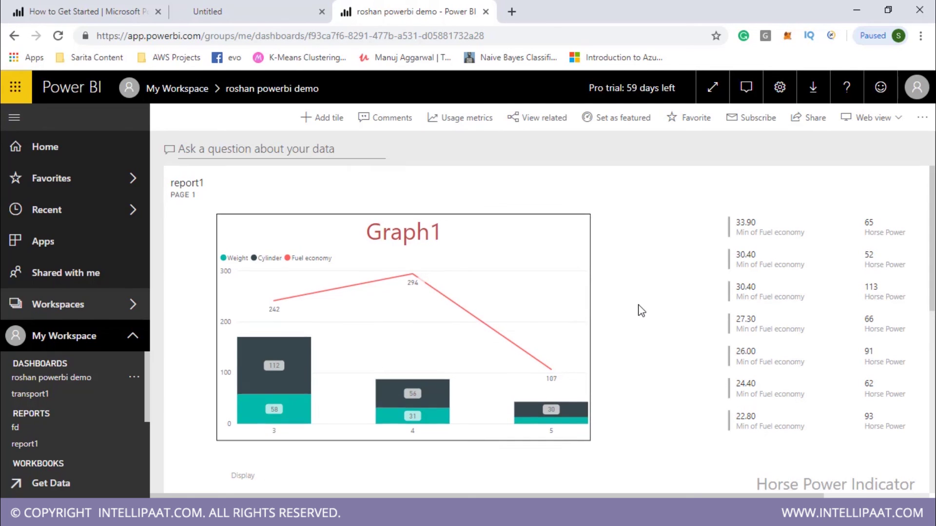
pyautogui.scroll(-3, 639, 309)
pyautogui.scroll(3, 568, 300)
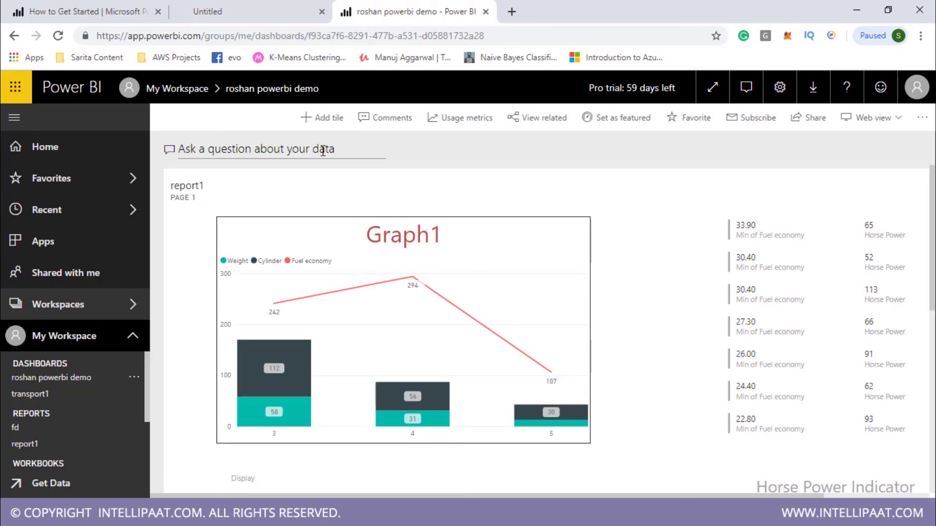
# Step: Ask Q&A for 'total weight' and 'display - total weight', then return to the dashboard
pyautogui.click(322, 151)
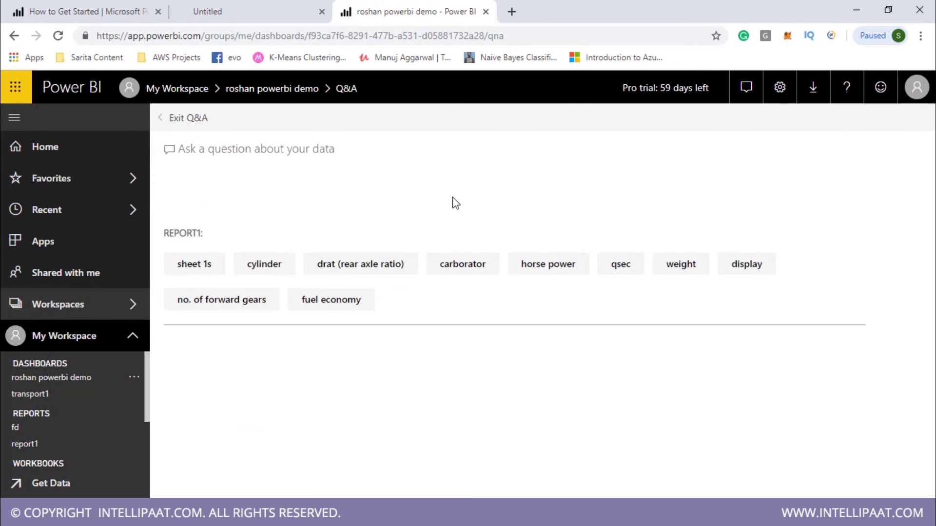
pyautogui.write('total we')
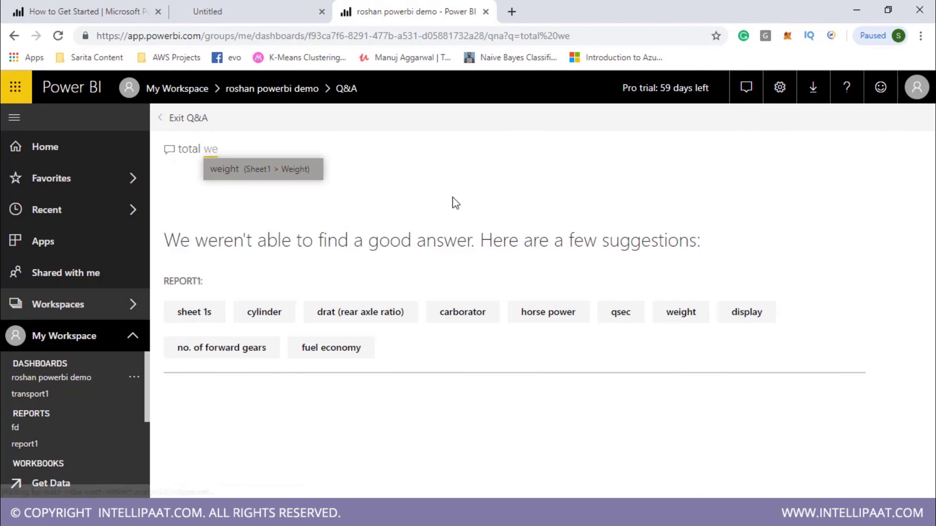
pyautogui.write('ight')
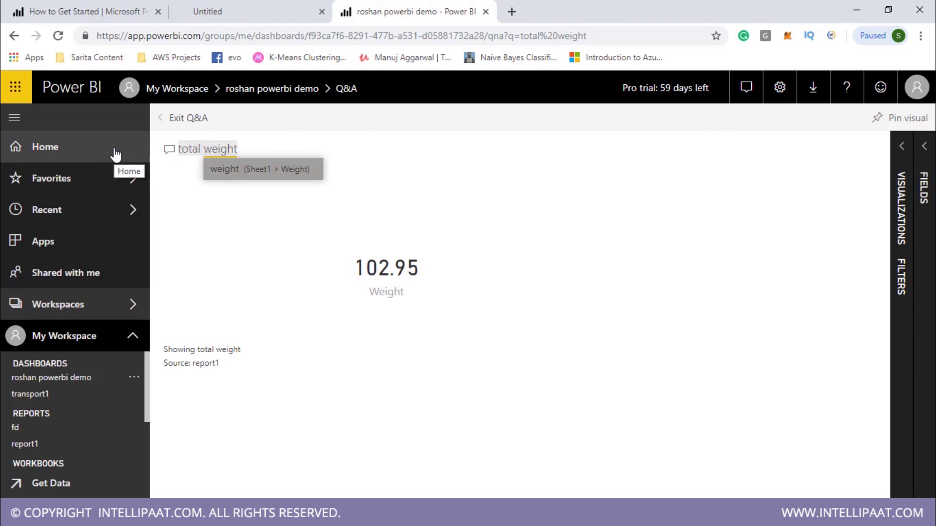
pyautogui.write('display')
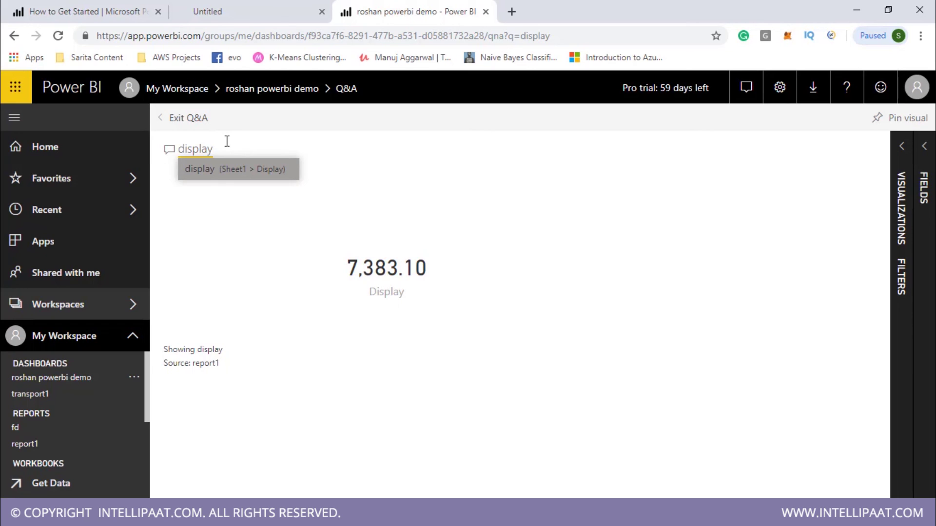
pyautogui.write(' - tota')
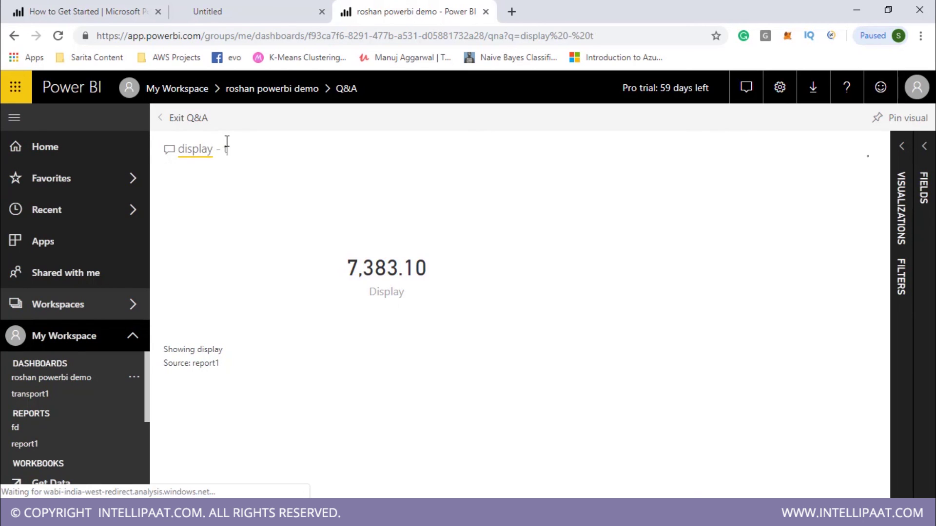
pyautogui.write('l weight')
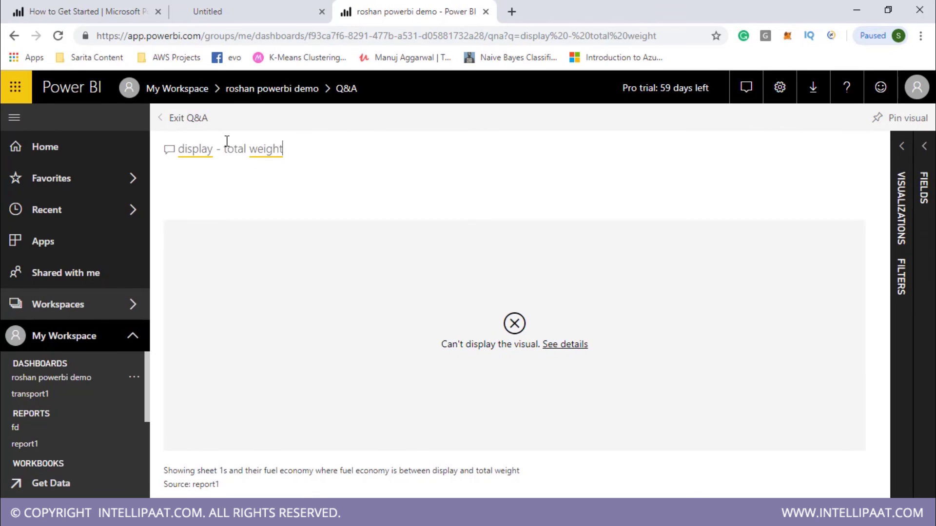
pyautogui.click(166, 122)
# Step: Generate usage metrics for the roshan powerbi demo dashboard and dismiss the ready notice
pyautogui.scroll(-3, 635, 265)
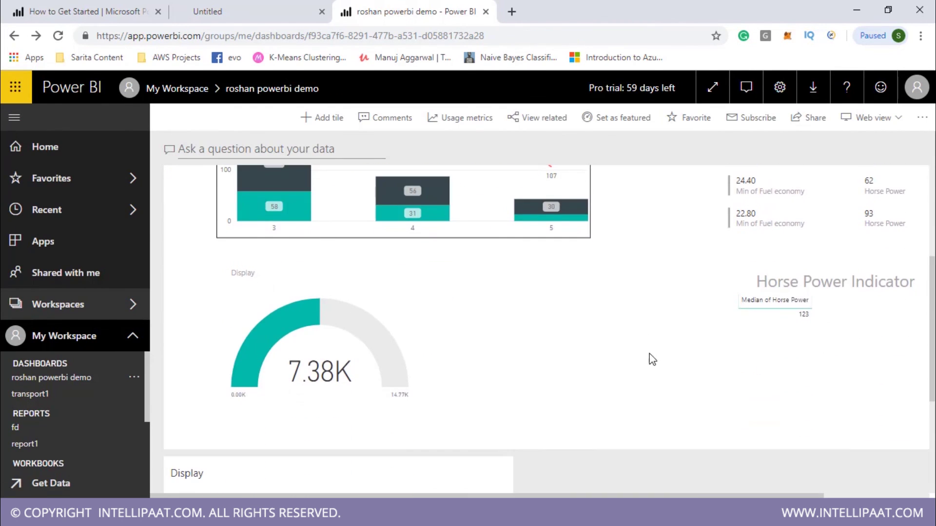
pyautogui.scroll(3, 644, 293)
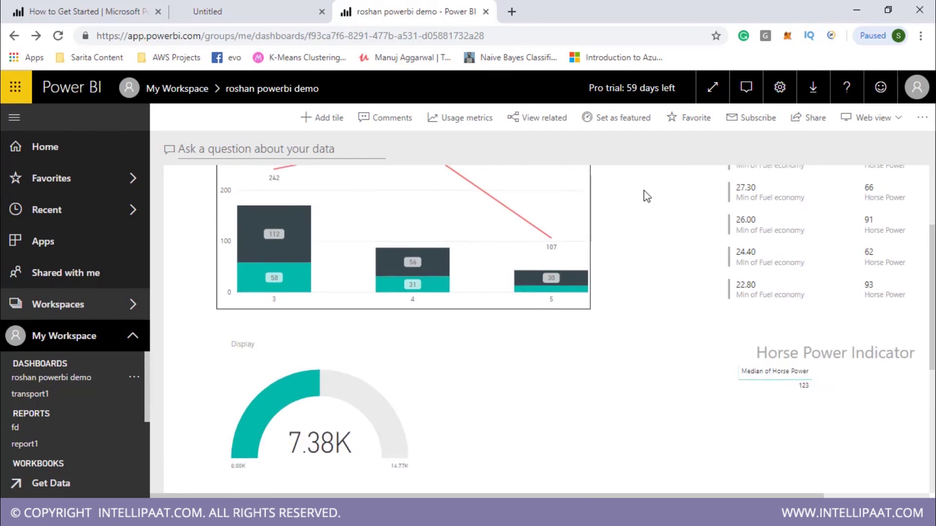
pyautogui.click(465, 122)
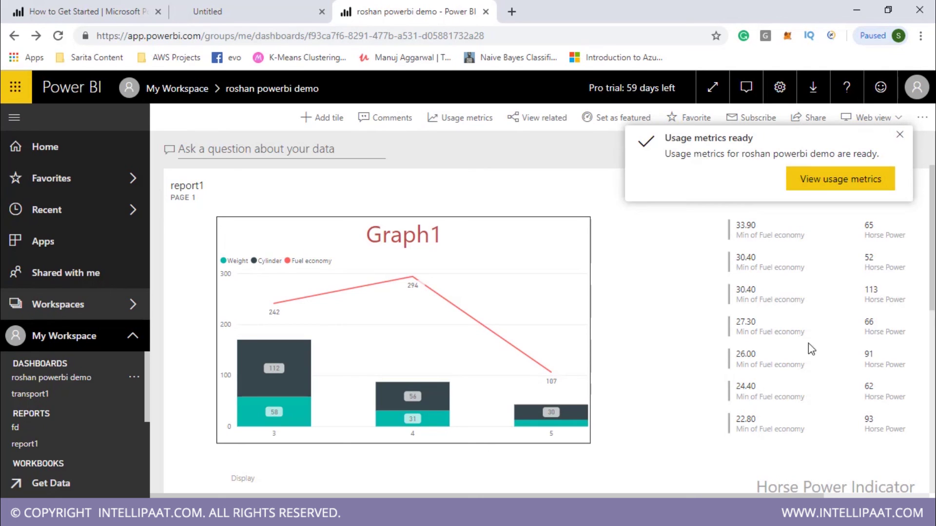
pyautogui.click(901, 136)
pyautogui.scroll(-5, 794, 193)
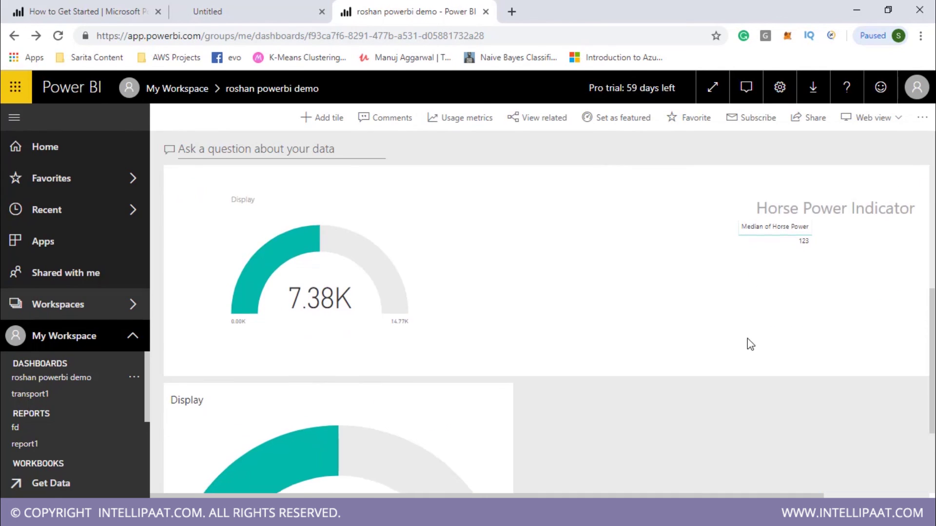
pyautogui.scroll(-4, 748, 342)
pyautogui.scroll(5, 638, 394)
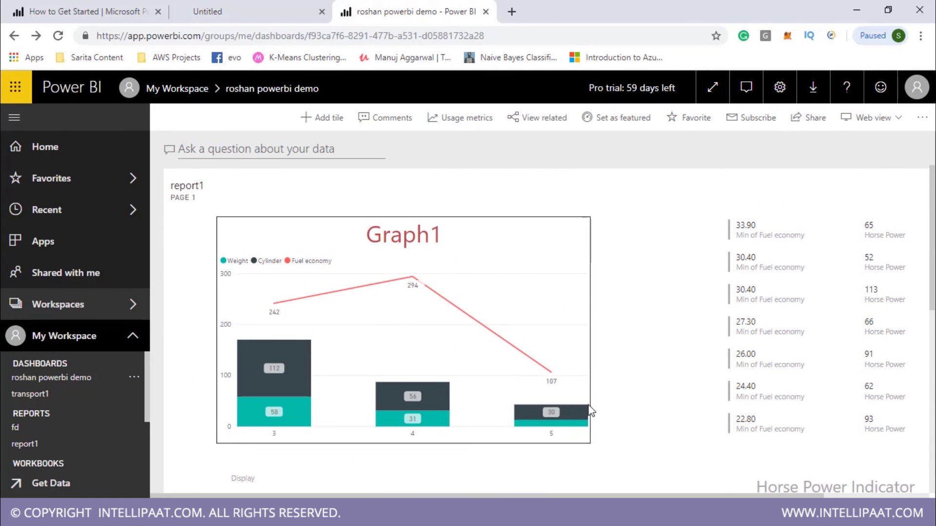
pyautogui.click(813, 122)
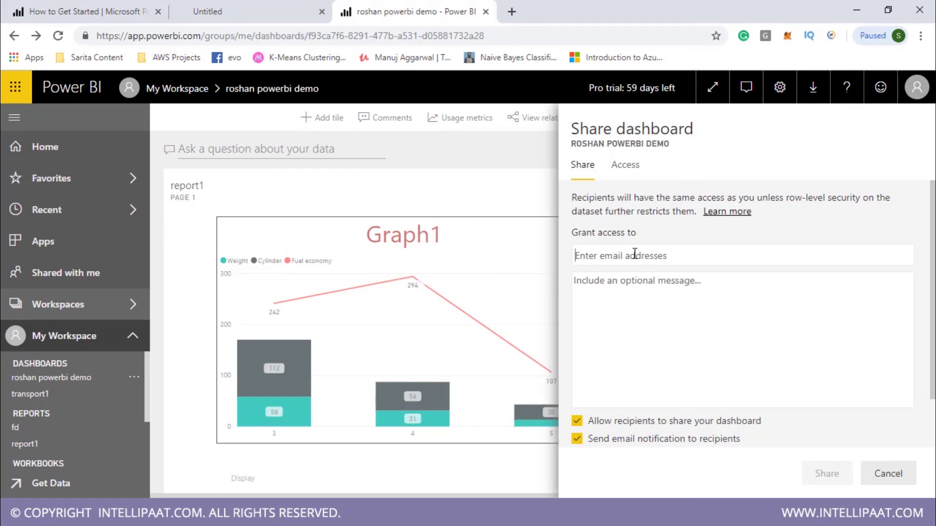
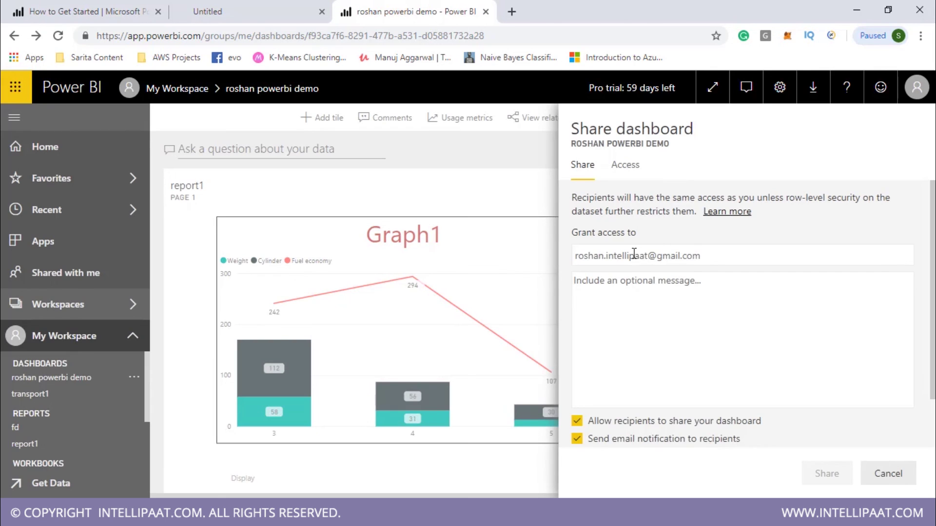
pyautogui.click(721, 301)
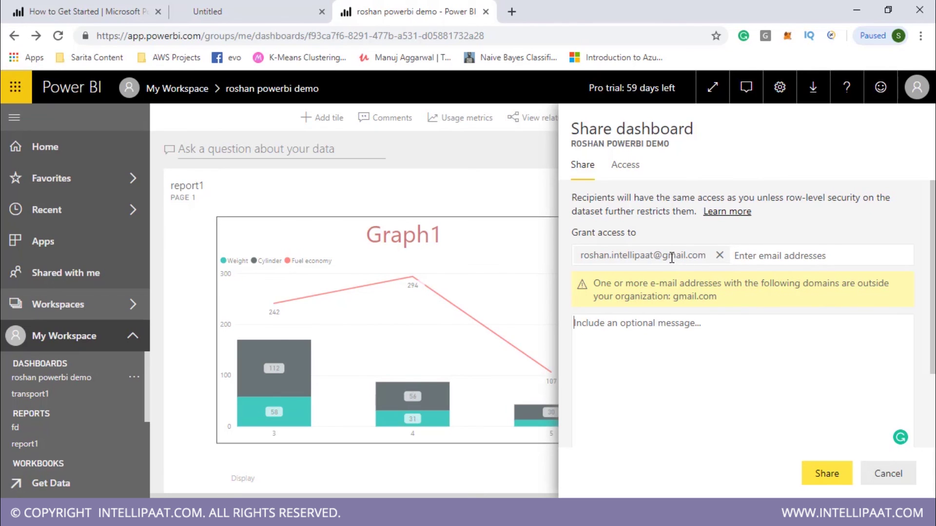
pyautogui.click(719, 255)
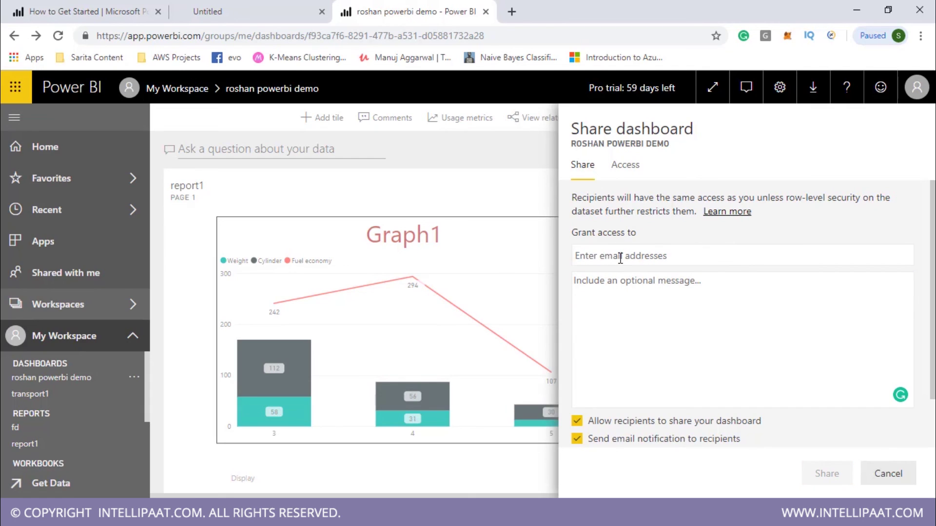
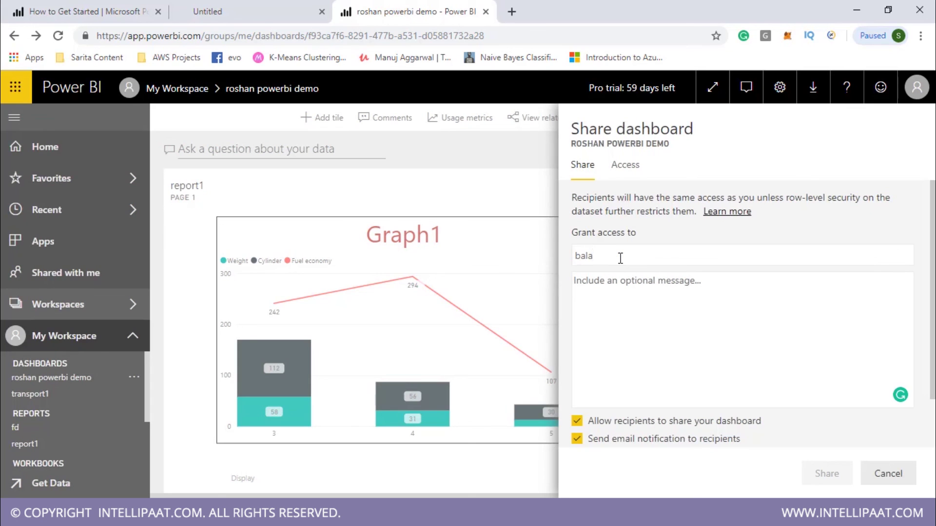
pyautogui.moveTo(698, 250); pyautogui.dragTo(541, 259)
pyautogui.press('BackSpace')
pyautogui.click(626, 166)
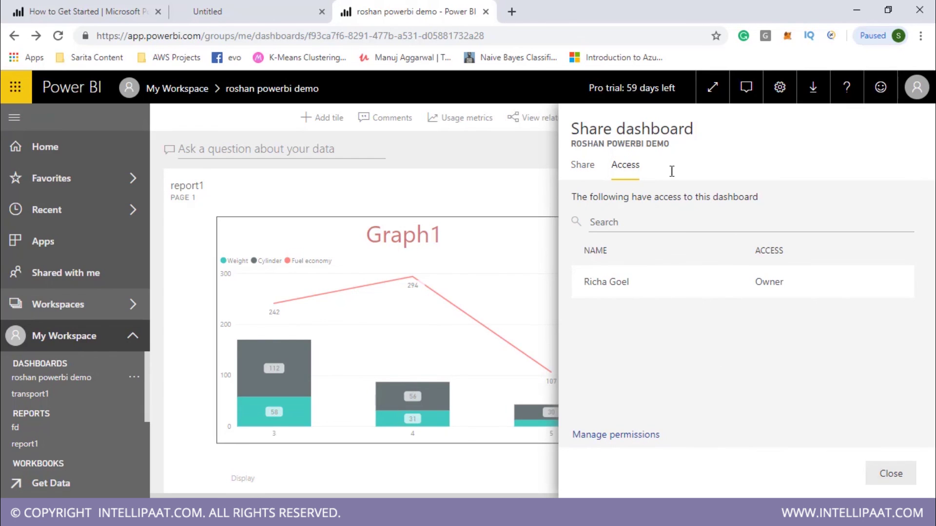
pyautogui.click(583, 168)
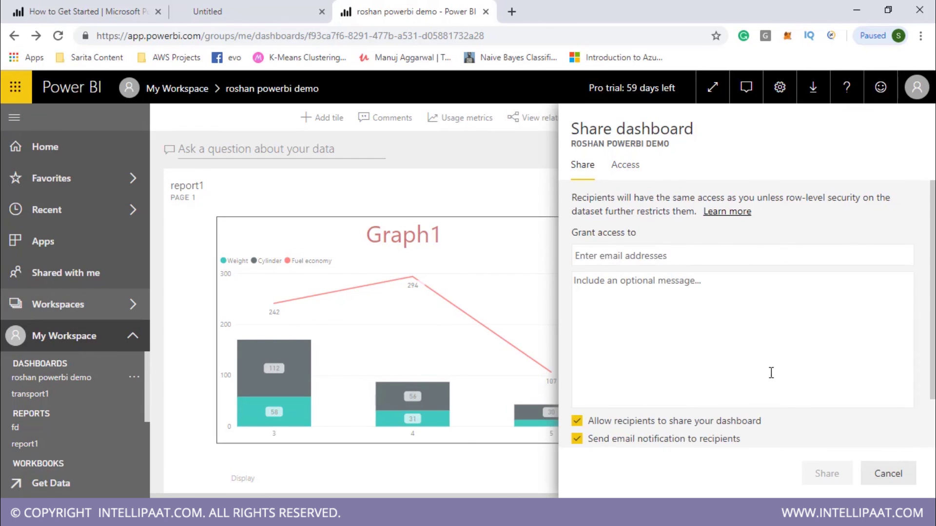
pyautogui.click(625, 171)
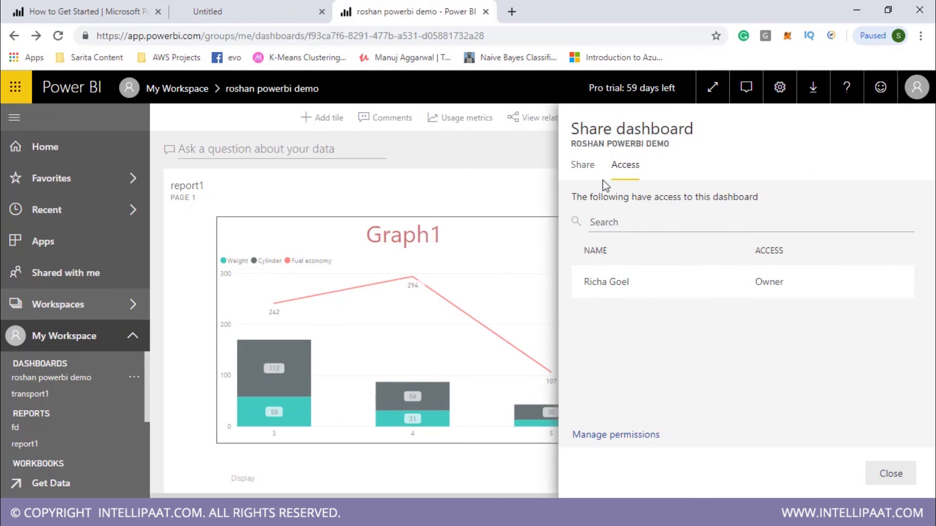
pyautogui.click(584, 167)
pyautogui.click(531, 165)
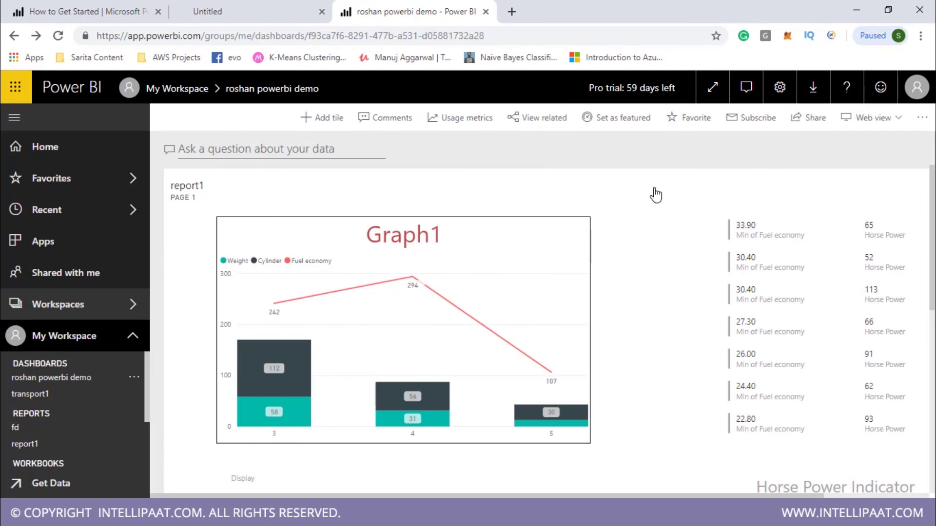